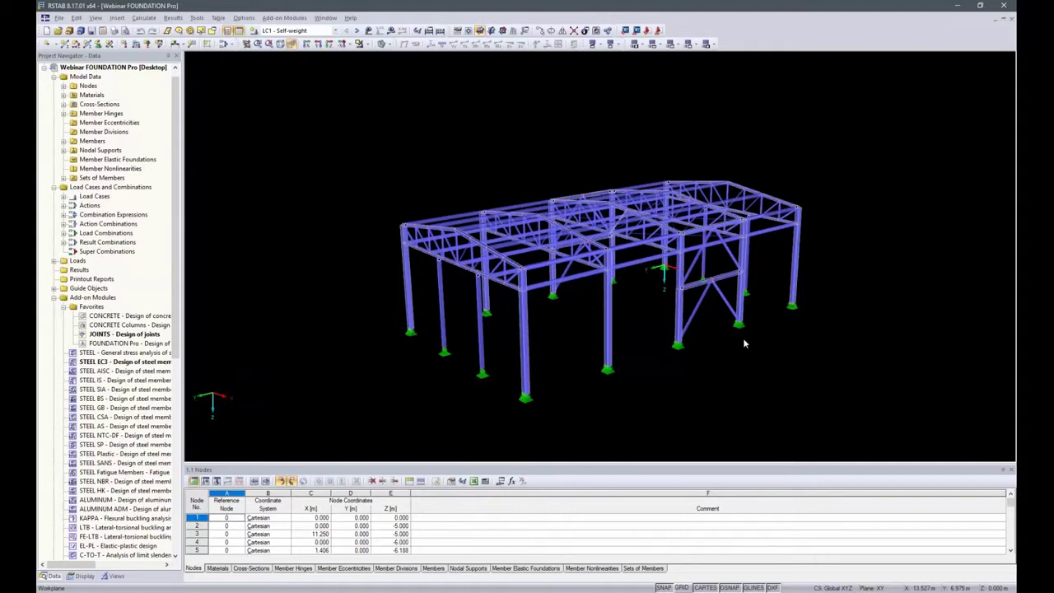
# Calculate the hall model and show the results summary for LC1 - Self-weight.
pyautogui.doubleClick(132, 334)
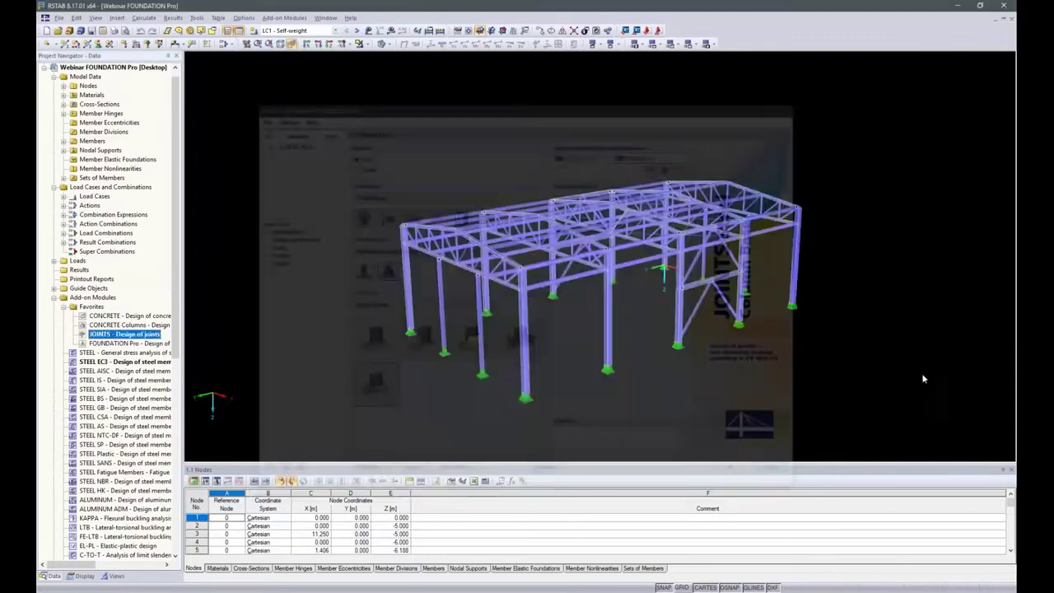
pyautogui.click(783, 476)
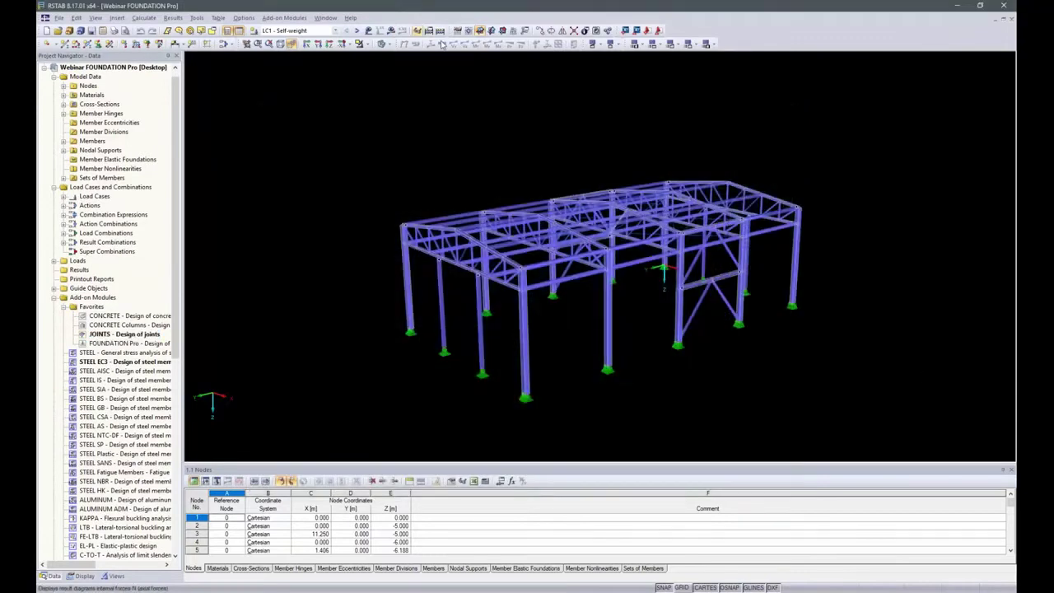
pyautogui.click(440, 30)
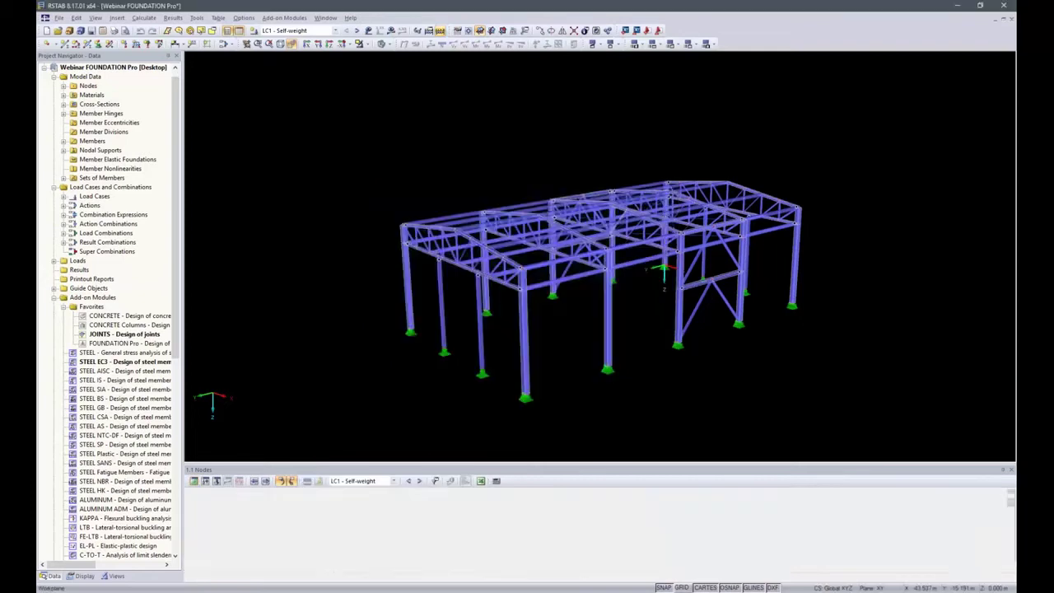
pyautogui.click(392, 30)
pyautogui.click(51, 575)
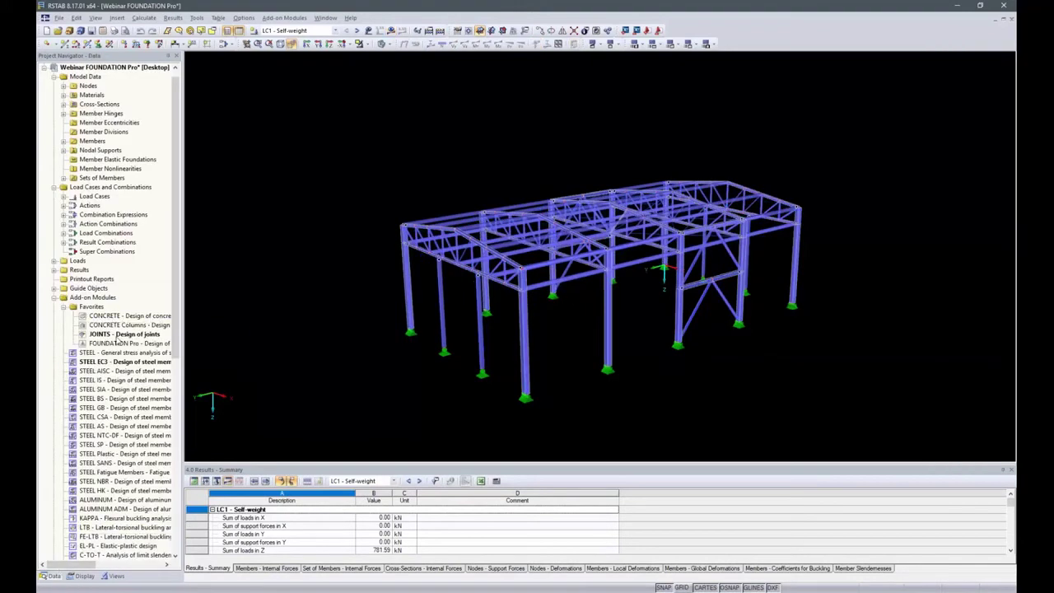
# Review the design summary and the column base geometry in the JOINTS module, and return to the model.
pyautogui.doubleClick(120, 335)
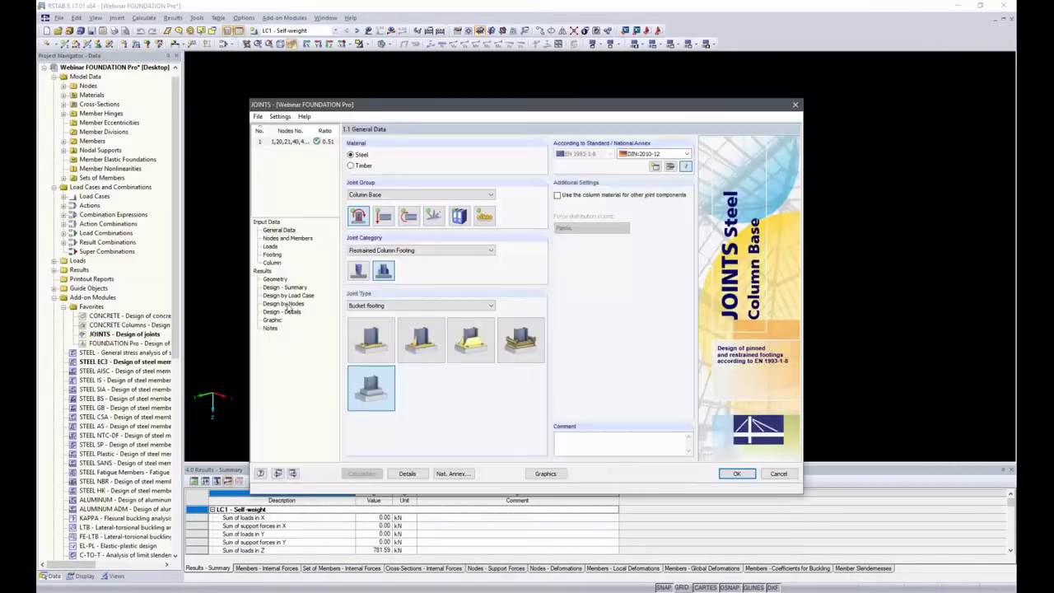
pyautogui.click(281, 287)
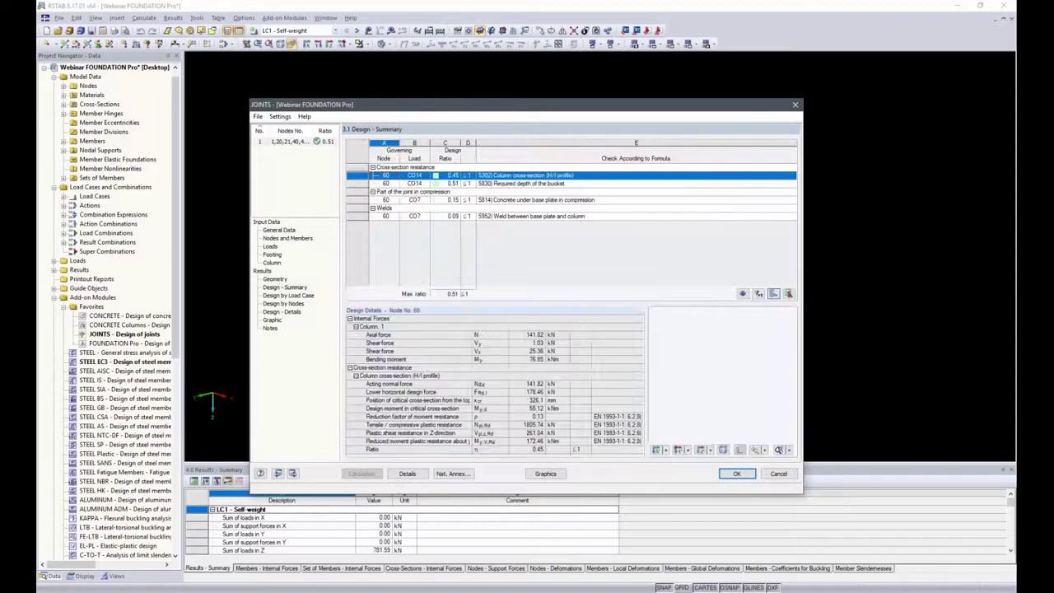
pyautogui.click(273, 279)
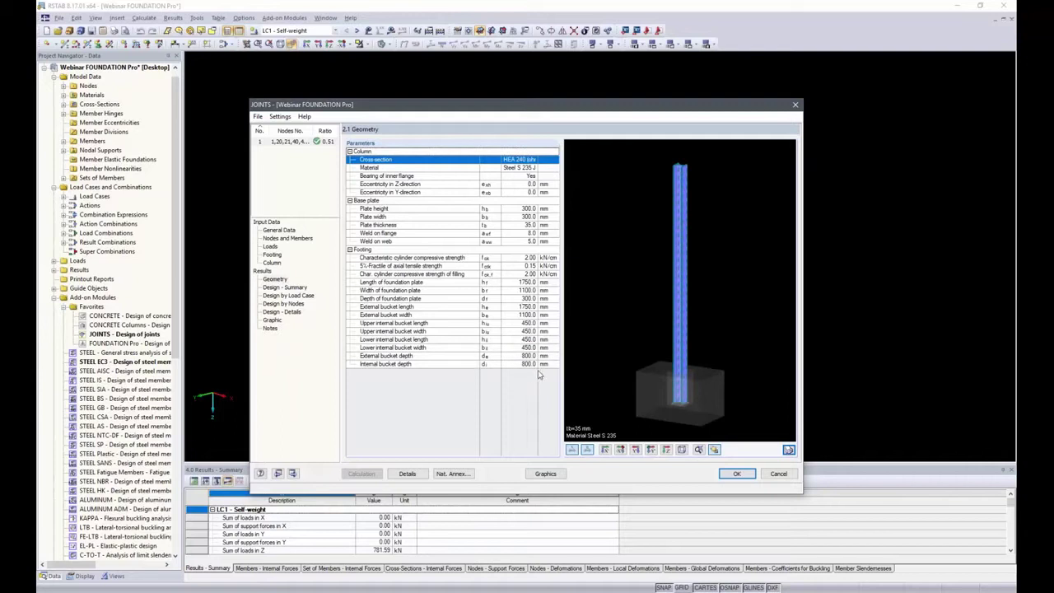
pyautogui.click(737, 475)
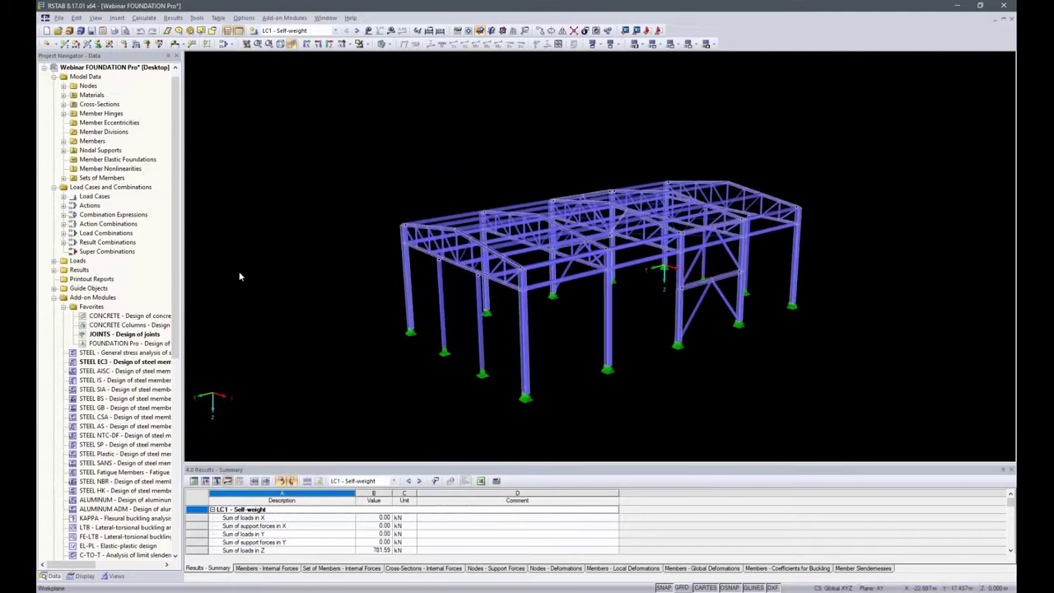
# In FOUNDATION Pro, restrict foundation 1 to nodes 1,20,21,40,41,60,61,80,81,100, deselecting the four inner gable column supports.
pyautogui.doubleClick(128, 344)
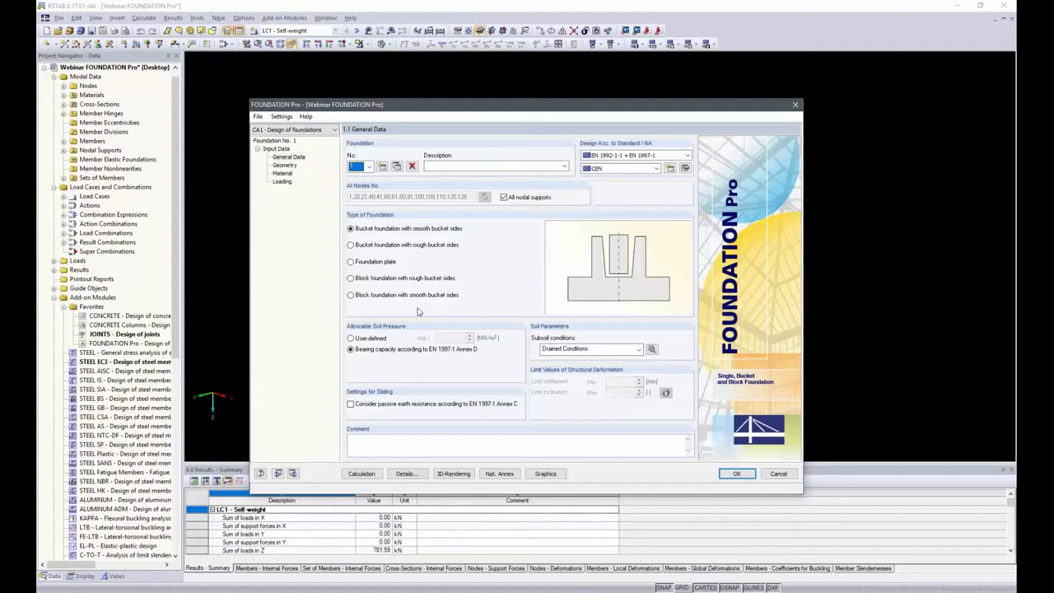
pyautogui.click(503, 197)
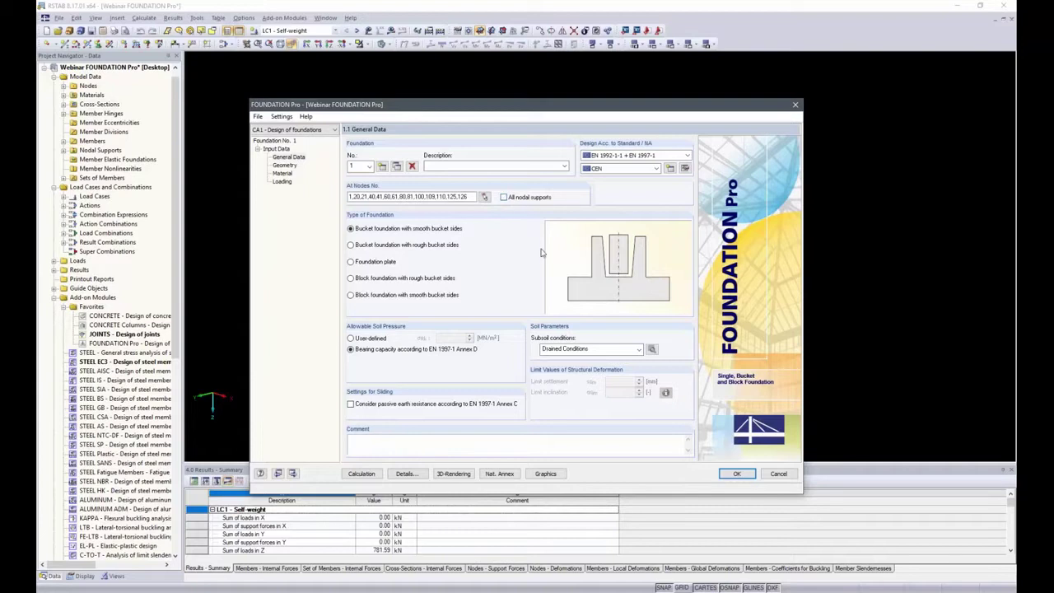
pyautogui.click(485, 198)
pyautogui.keyDown('ctrl'); pyautogui.moveTo(414, 401); pyautogui.dragTo(626, 331, button='middle'); pyautogui.keyUp('ctrl')
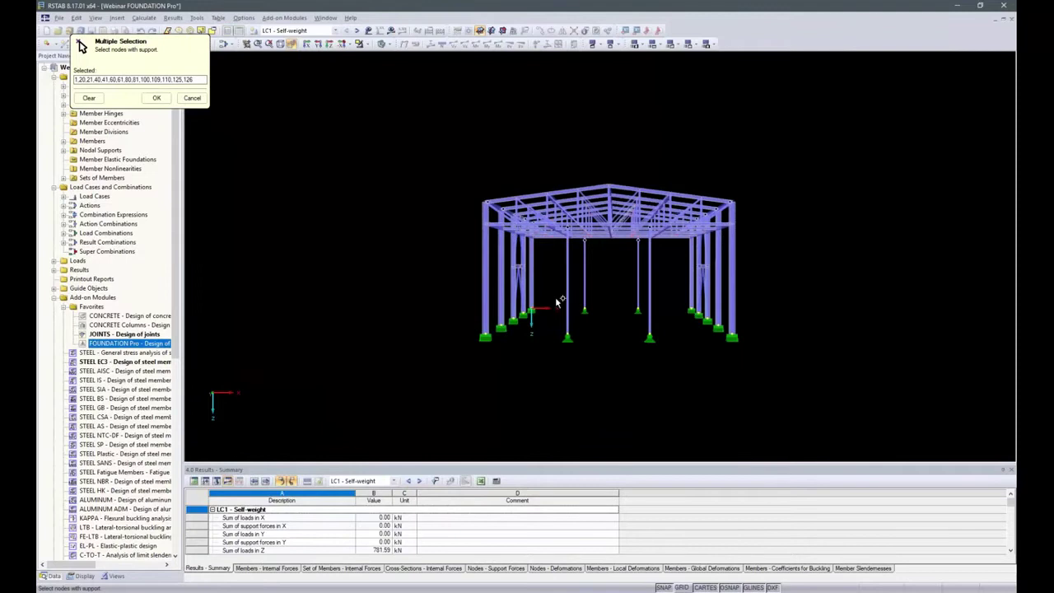
pyautogui.moveTo(550, 288); pyautogui.dragTo(676, 376)
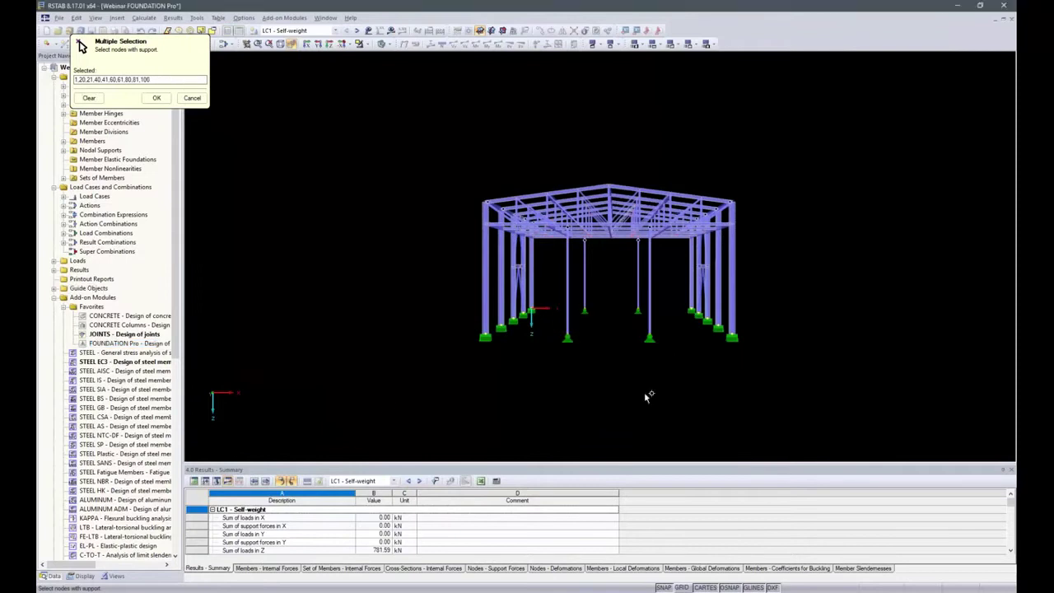
pyautogui.click(157, 99)
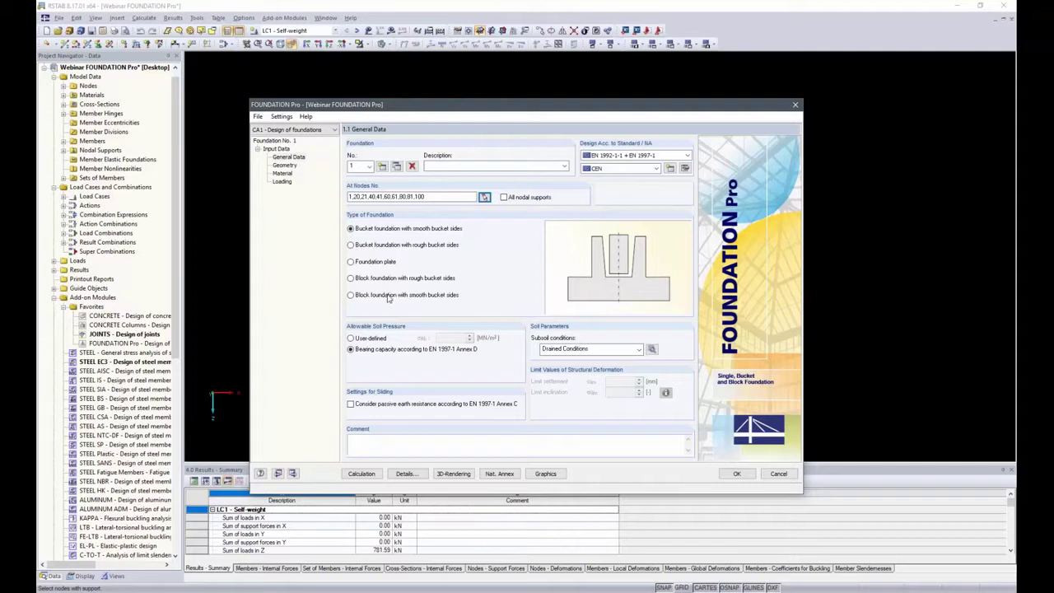
# Choose a block foundation with smooth bucket sides and keep Drained Conditions for the subsoil.
pyautogui.click(350, 296)
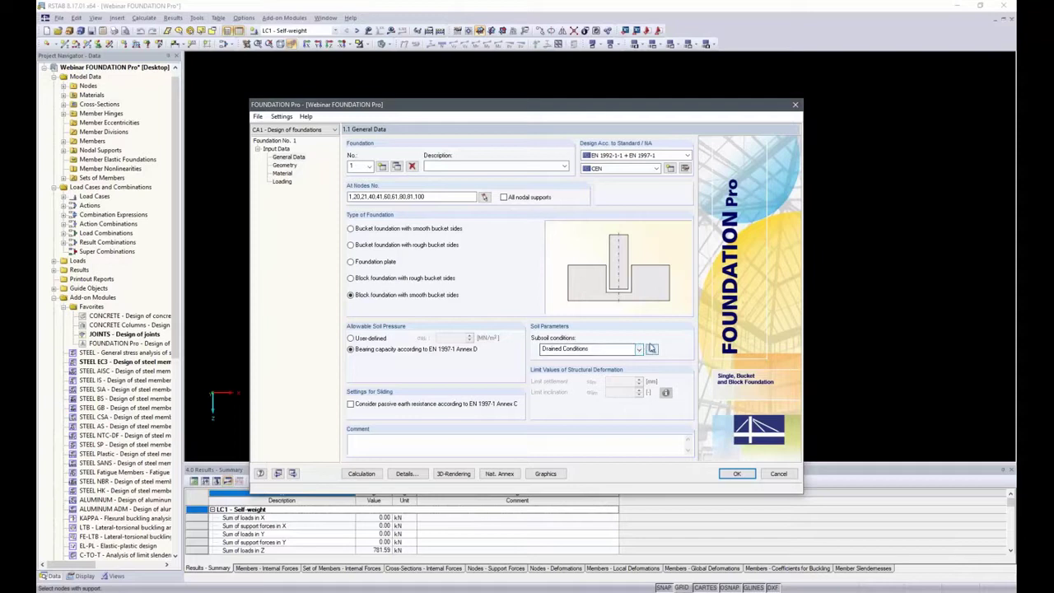
pyautogui.click(638, 349)
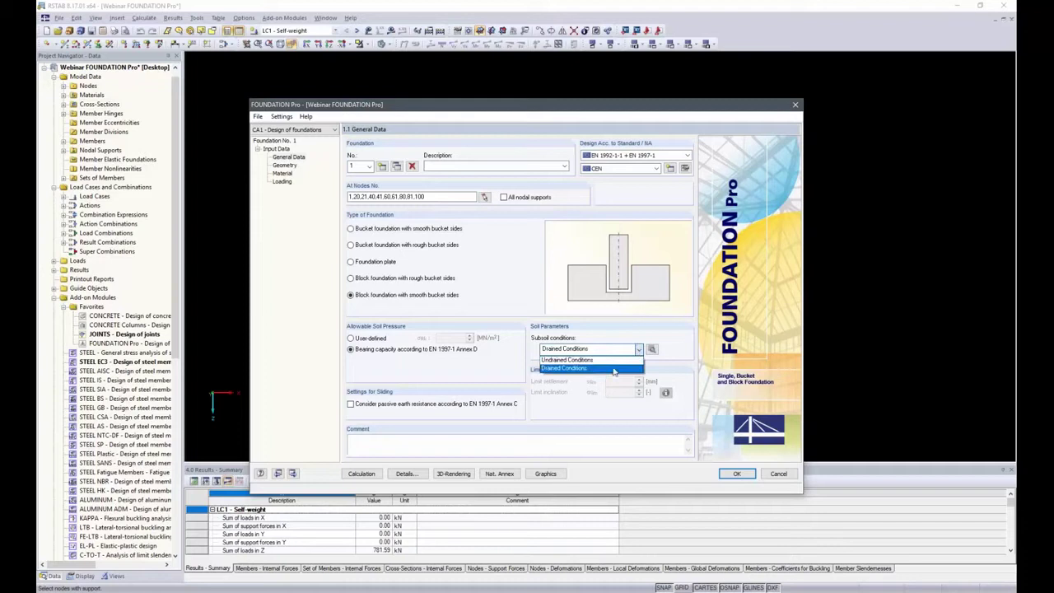
pyautogui.click(613, 370)
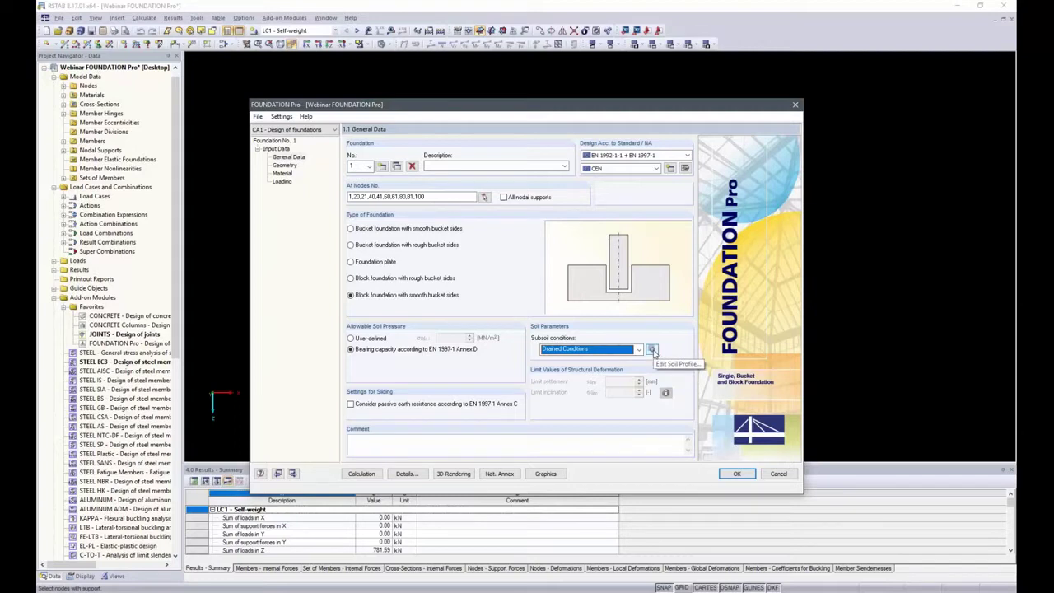
# In the soil profile, set the Sand, Gravelly Sand (SP) layer's thickness to 1.1 m and clear its comment.
pyautogui.click(650, 349)
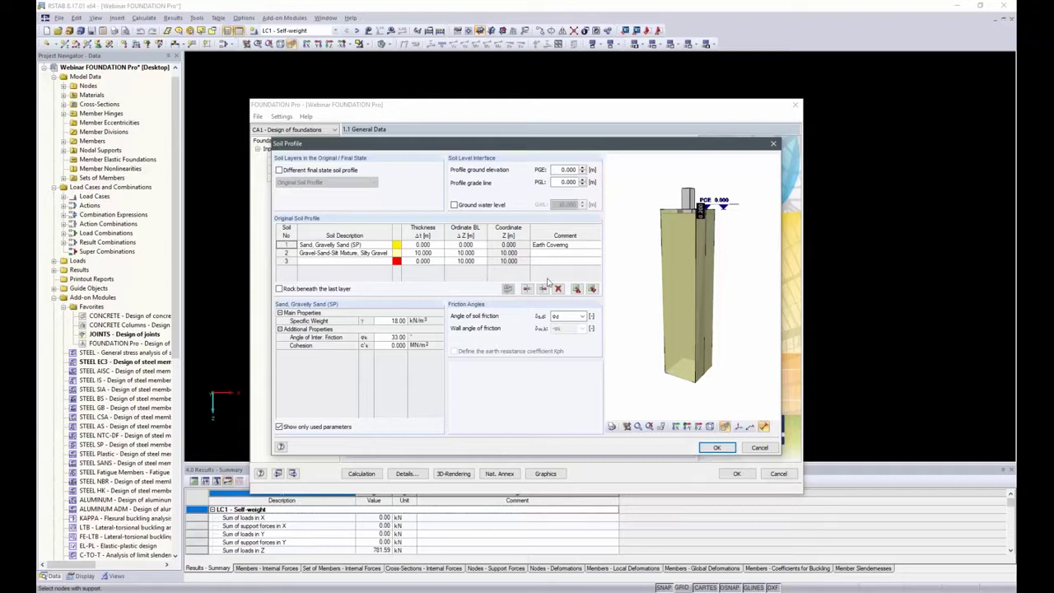
pyautogui.click(422, 244)
pyautogui.write('1.1')
pyautogui.press('Tab')
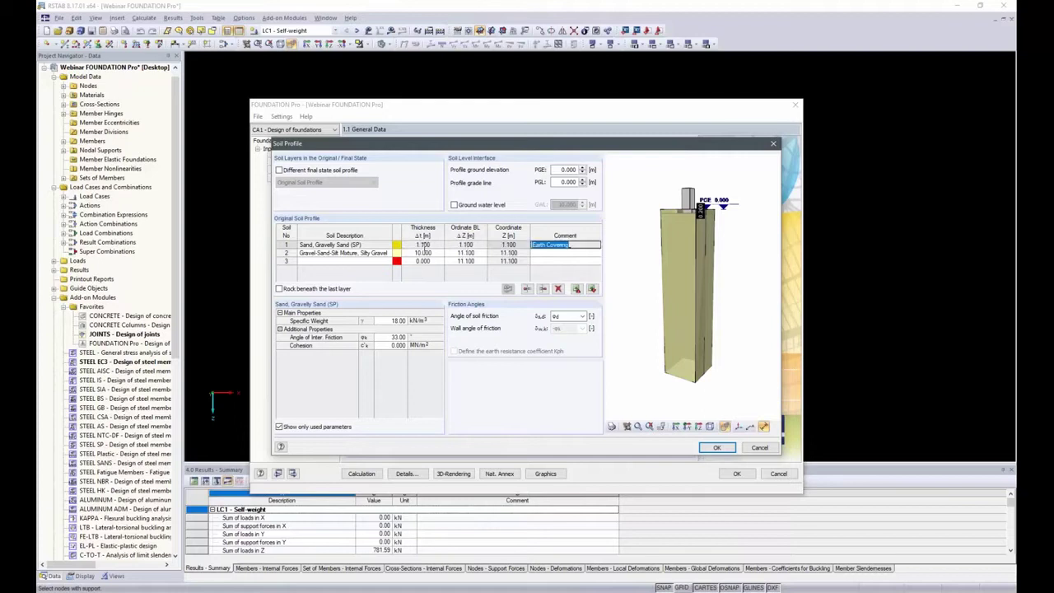
pyautogui.press('BackSpace')
pyautogui.press('Tab')
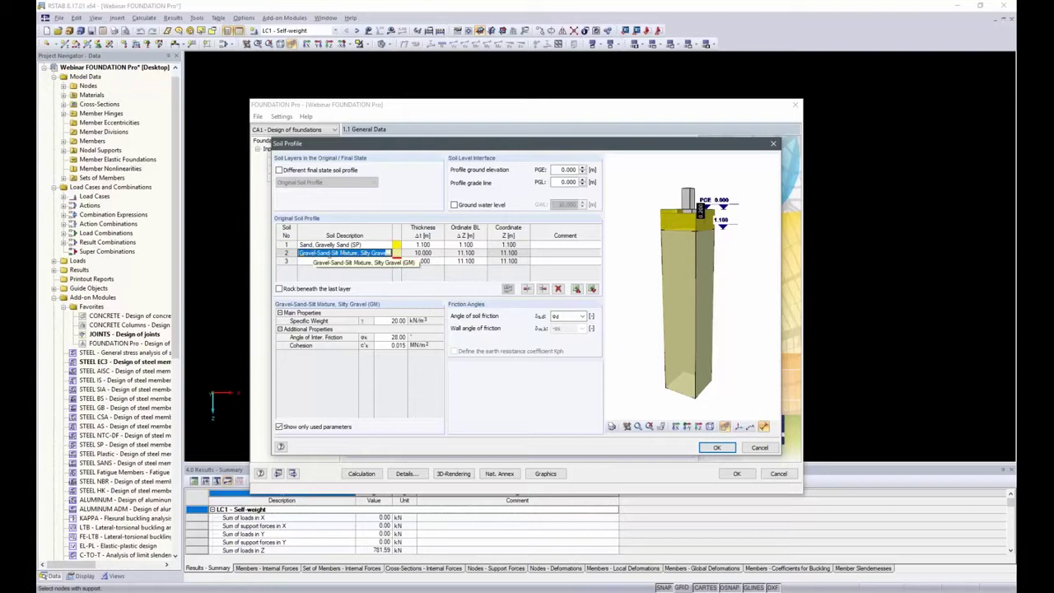
# Set the thickness of the second soil layer, Gravel-Sand-Silt Mixture, Silty Gravel (GM), to 1 m.
pyautogui.click(423, 254)
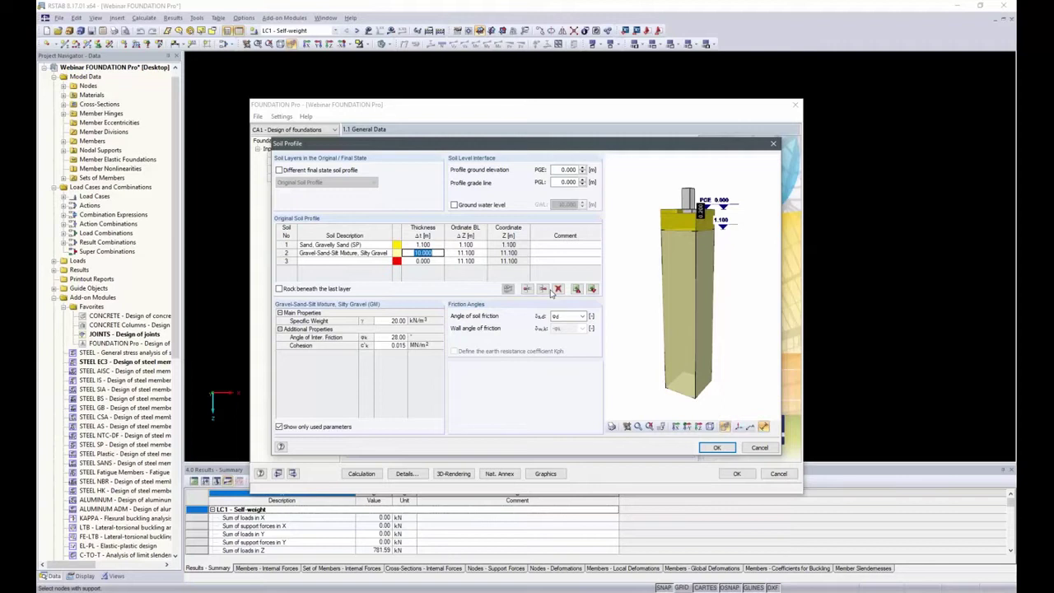
pyautogui.write('1')
pyautogui.press('Tab')
pyautogui.press('Tab')
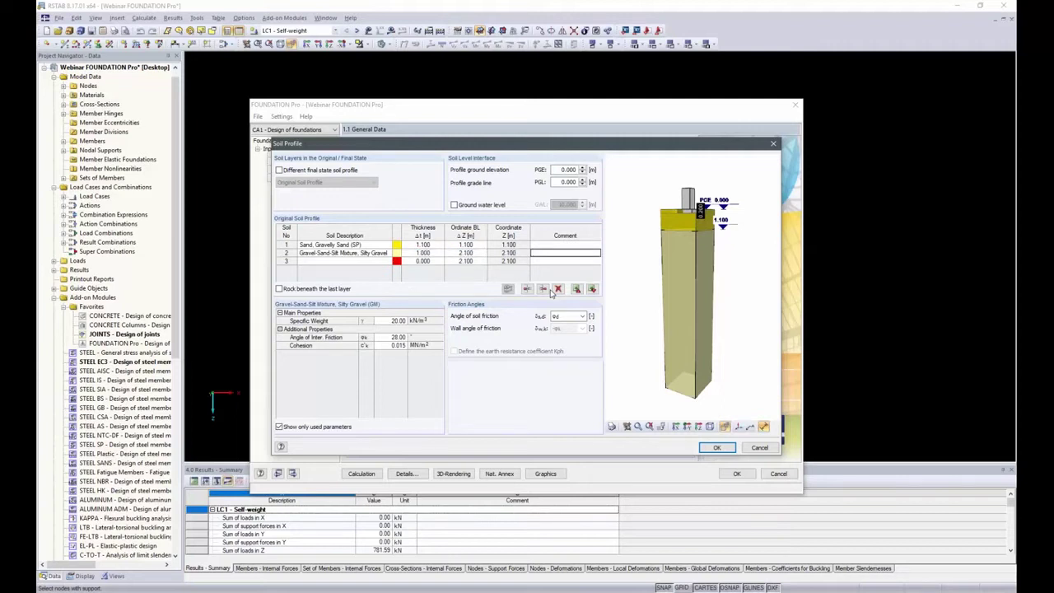
pyautogui.press('Tab')
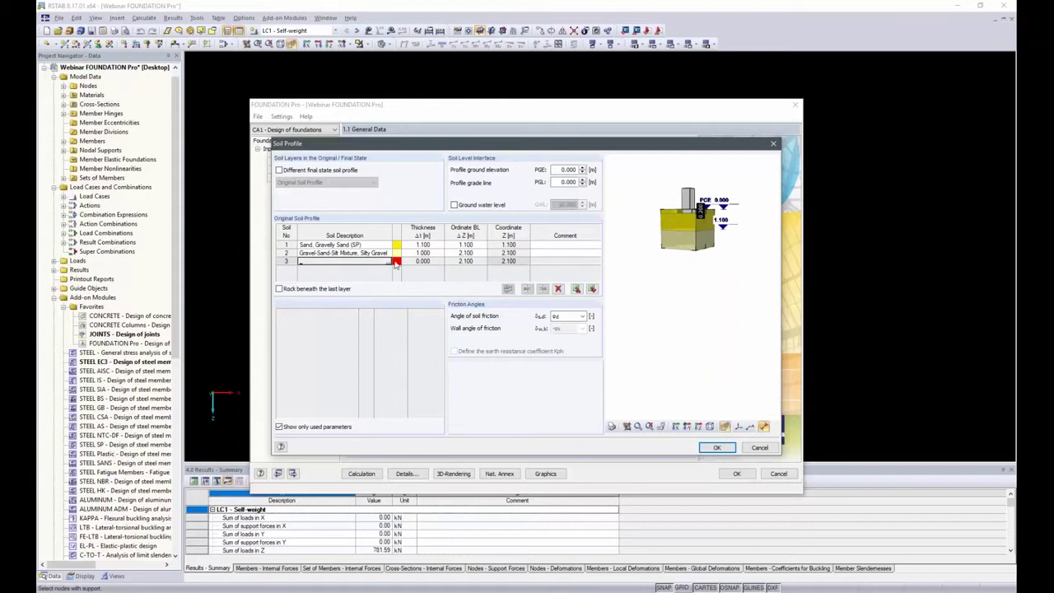
# Add Silty Sand, Sand-Silt Mixture (SM) from the material library as the third soil layer with a thickness of 0.25 m.
pyautogui.click(392, 262)
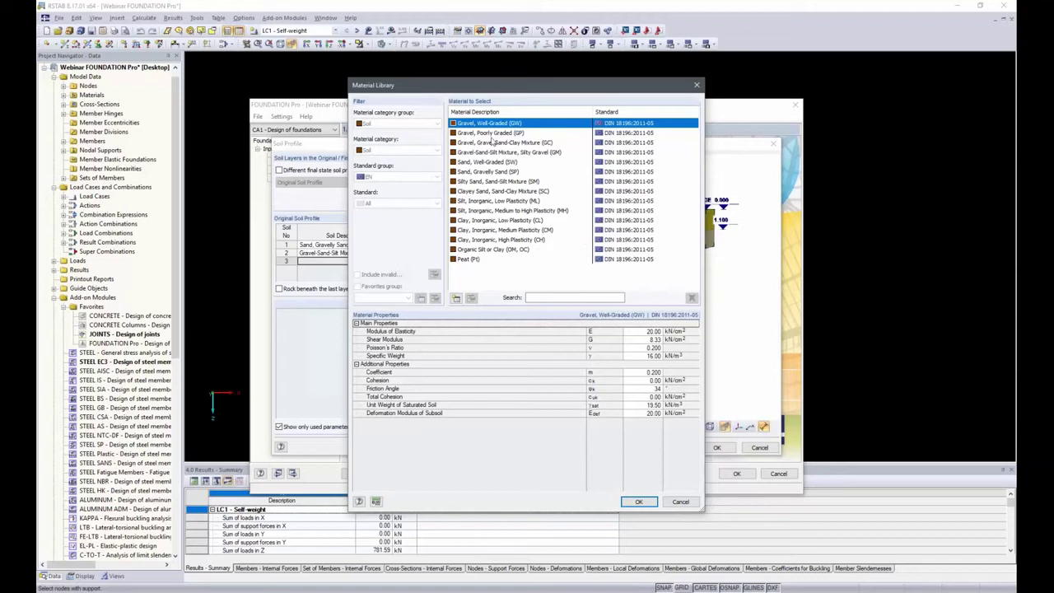
pyautogui.click(471, 182)
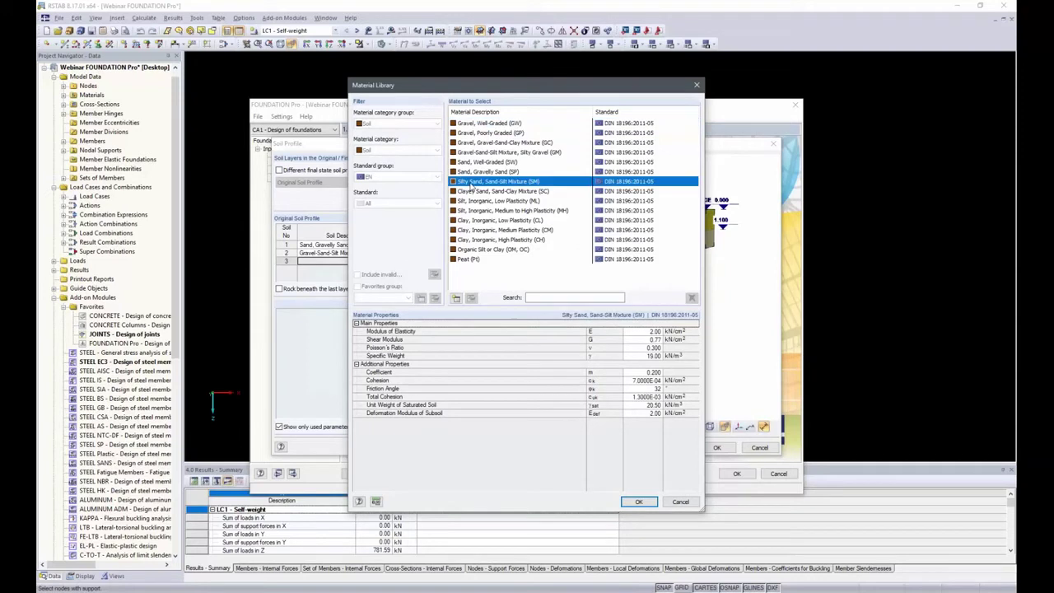
pyautogui.doubleClick(471, 182)
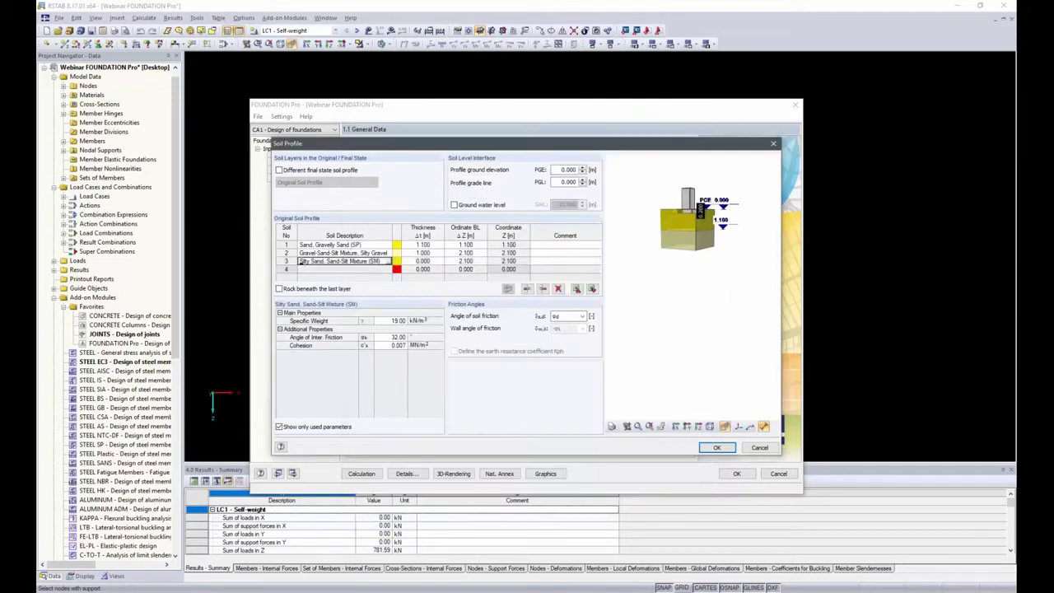
pyautogui.click(424, 261)
pyautogui.doubleClick(424, 261)
pyautogui.write('25')
pyautogui.press('Tab')
pyautogui.press('Tab')
pyautogui.press('Tab')
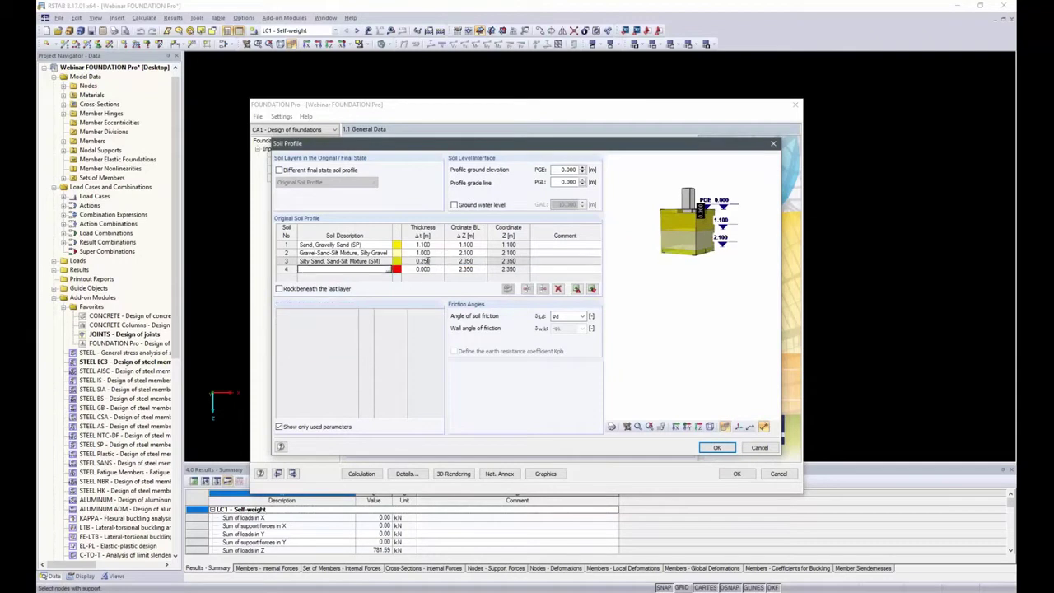
# Add Silt, Inorganic, Low Plasticity (ML) from the material library as the fourth soil layer with a thickness of 0.5 m.
pyautogui.click(388, 270)
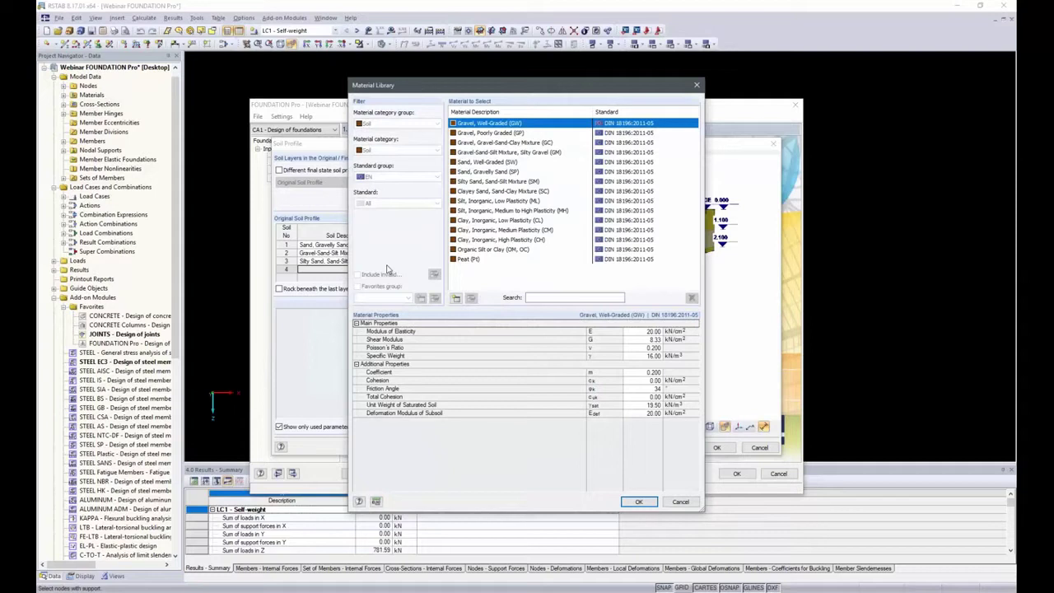
pyautogui.click(497, 201)
pyautogui.doubleClick(498, 201)
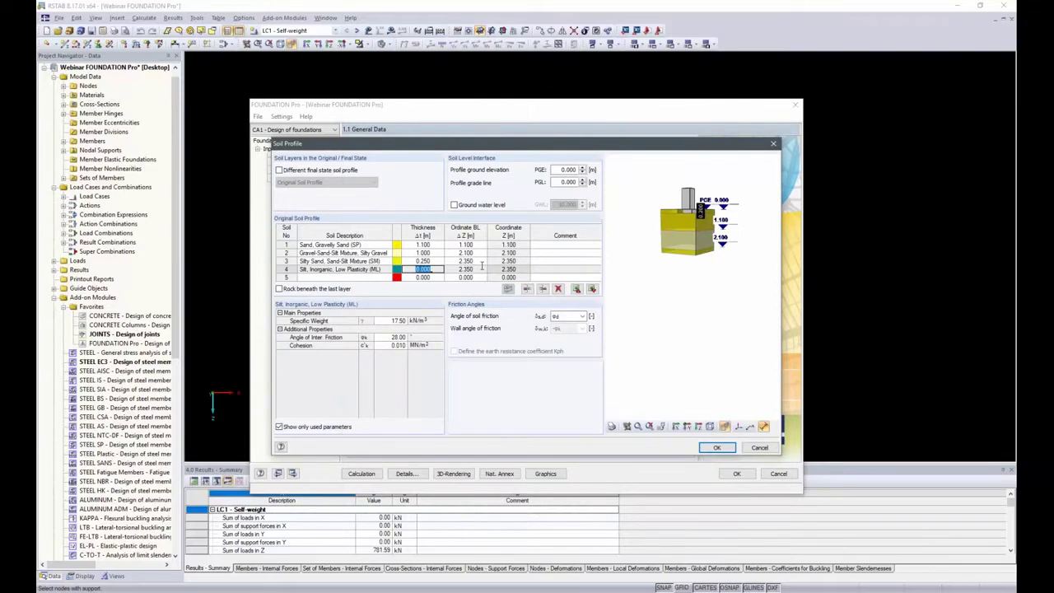
pyautogui.press('BackSpace')
pyautogui.write('.5')
pyautogui.press('Tab')
pyautogui.press('Tab')
pyautogui.press('Tab')
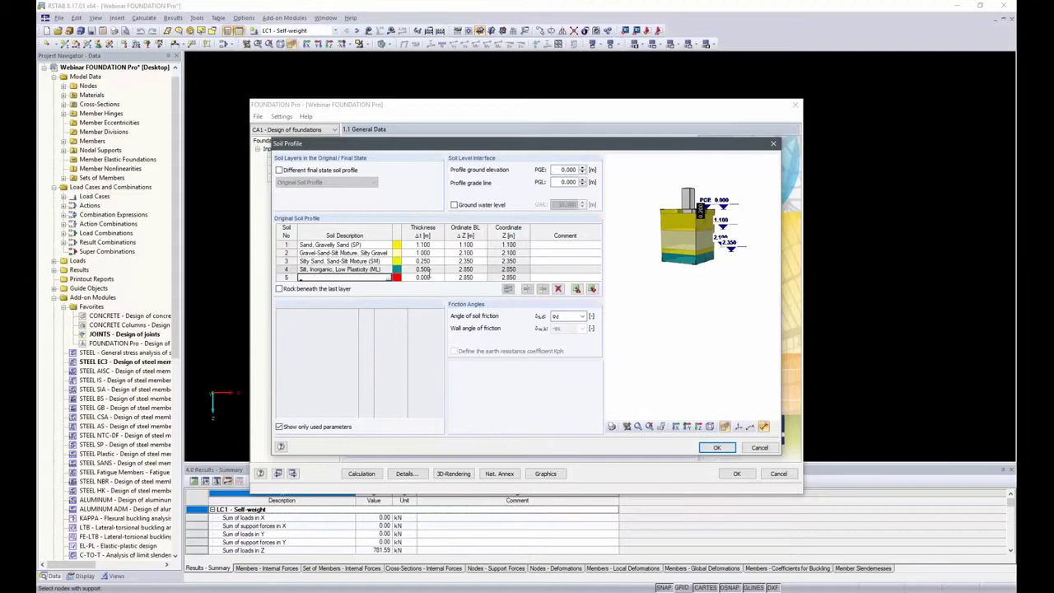
# Add Gravel, Gravel-Sand-Clay Mixture (GC) from the material library as the fifth soil layer with a thickness of 7.15 m.
pyautogui.click(388, 278)
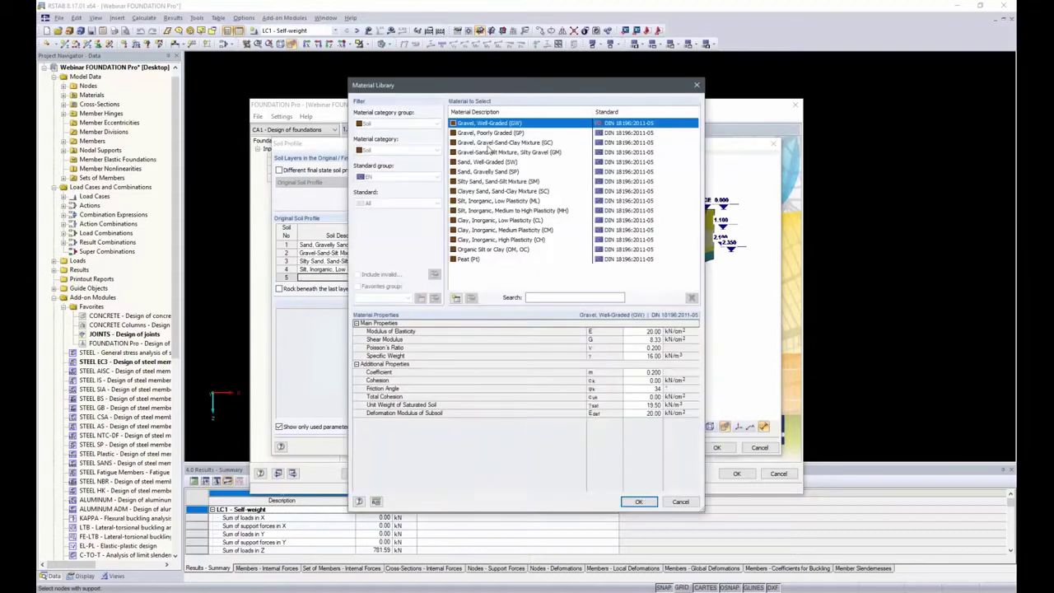
pyautogui.doubleClick(483, 143)
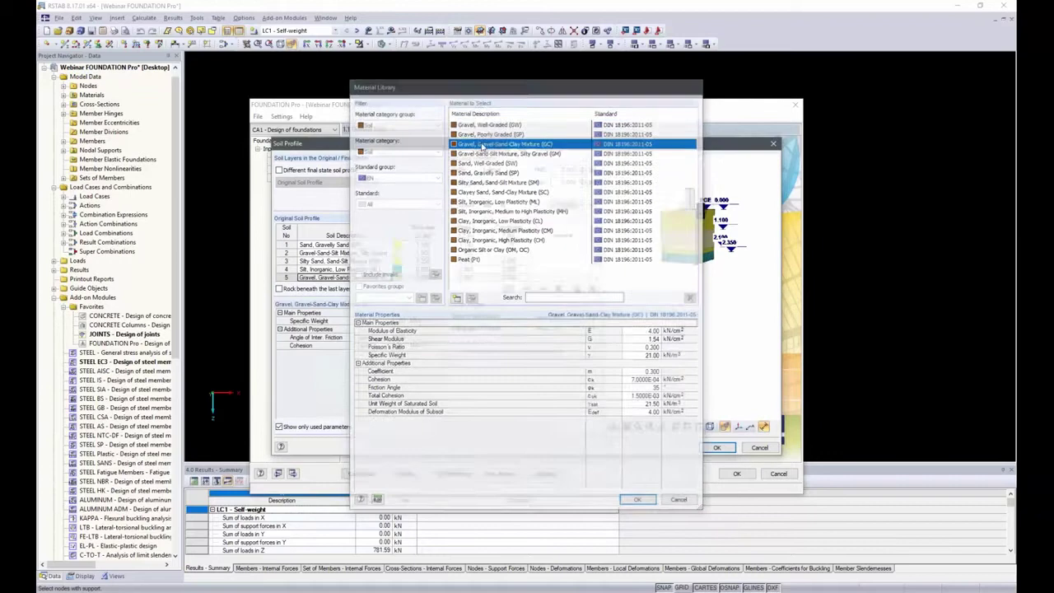
pyautogui.doubleClick(425, 277)
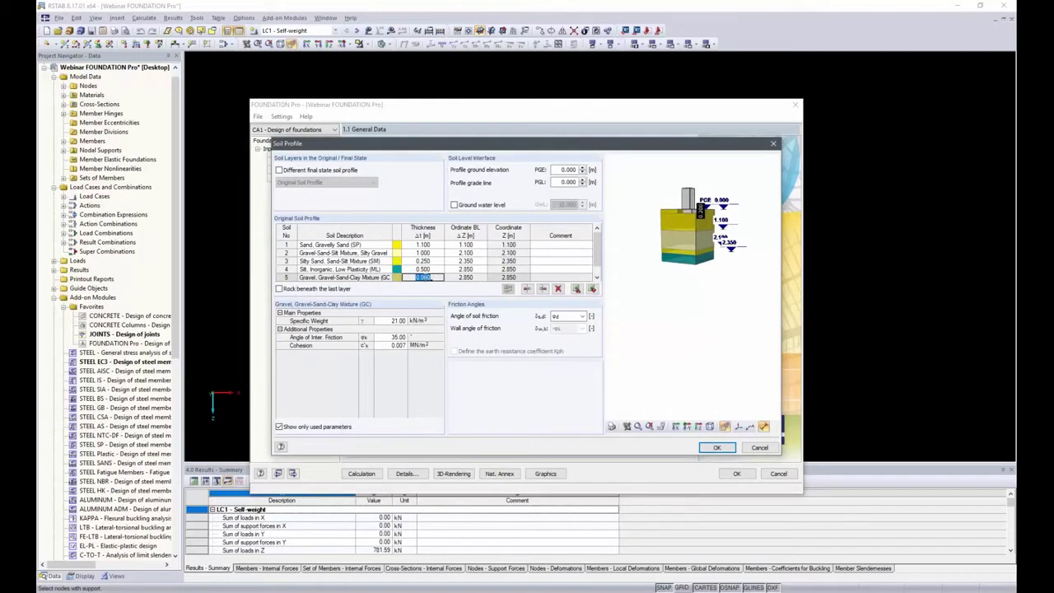
pyautogui.write('7.15')
pyautogui.press('Tab')
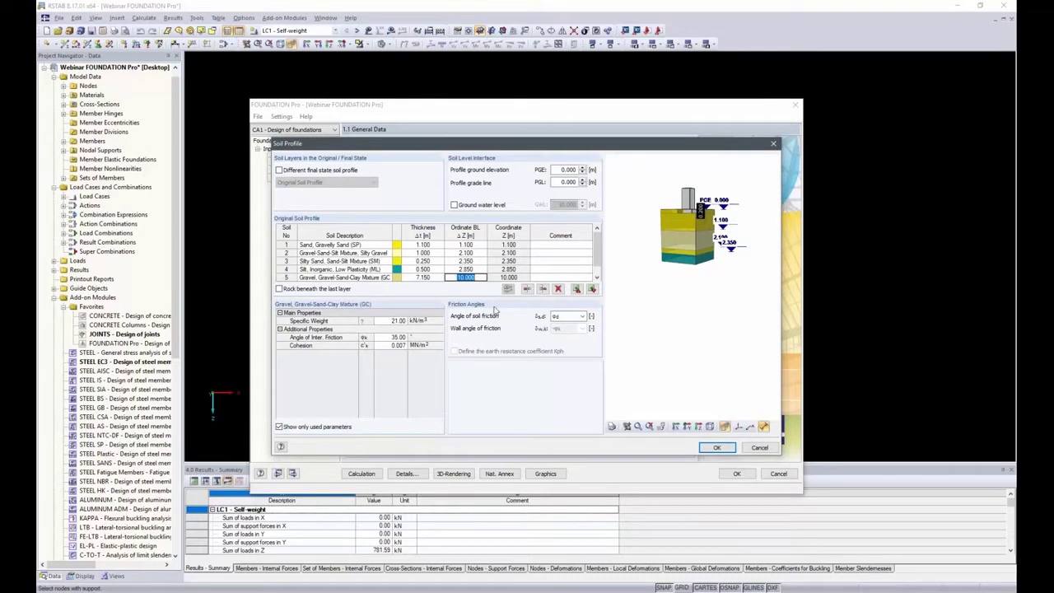
pyautogui.click(494, 278)
pyautogui.press('Return')
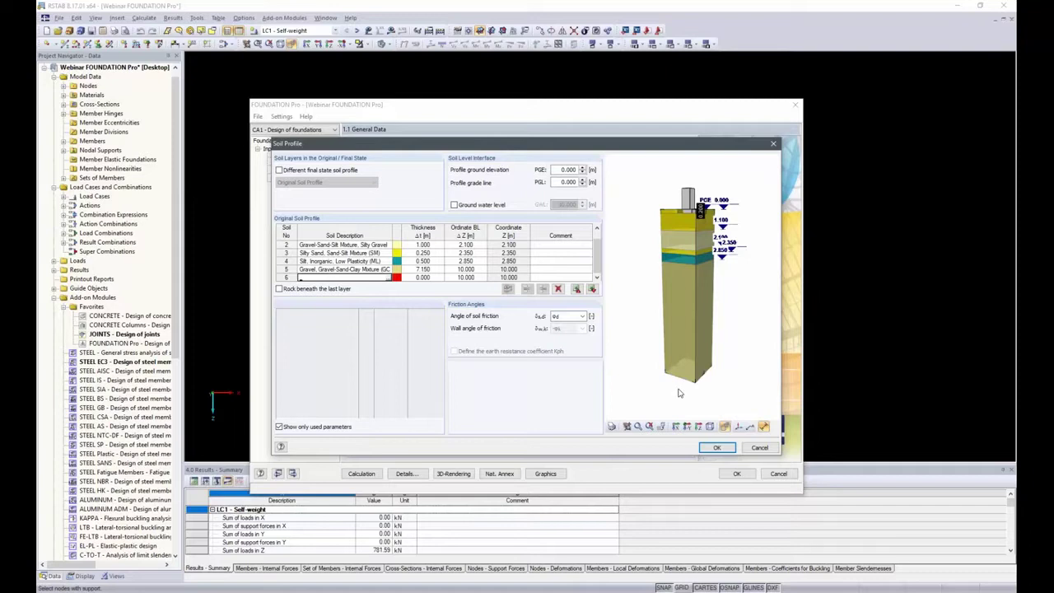
pyautogui.scroll(3, 675, 208)
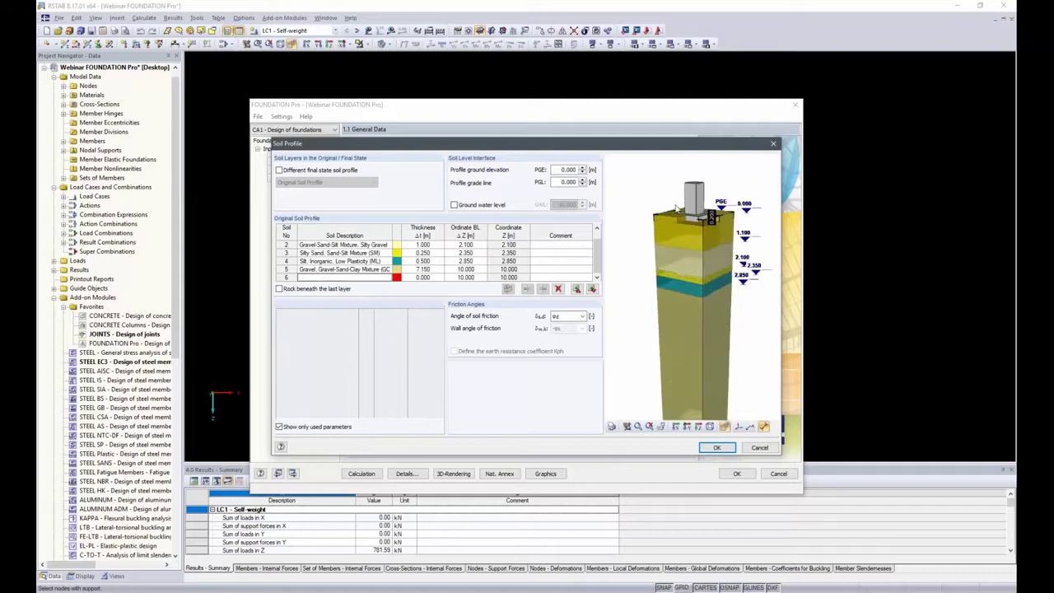
# Show layer numbers instead of elevation marks in the soil preview, inspect the layers, and accept the soil profile.
pyautogui.scroll(2, 676, 208)
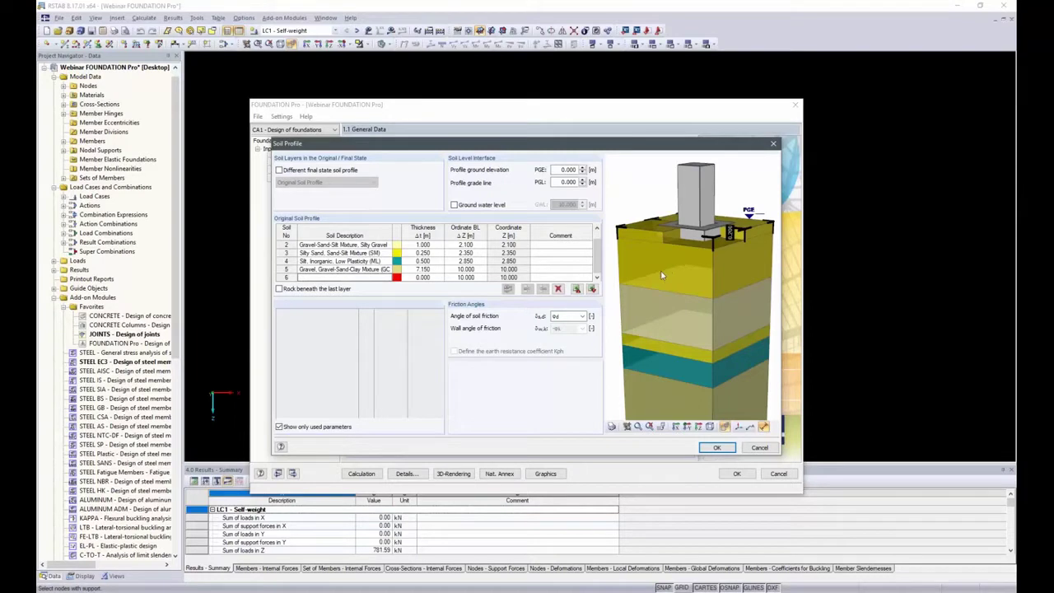
pyautogui.scroll(-5, 636, 272)
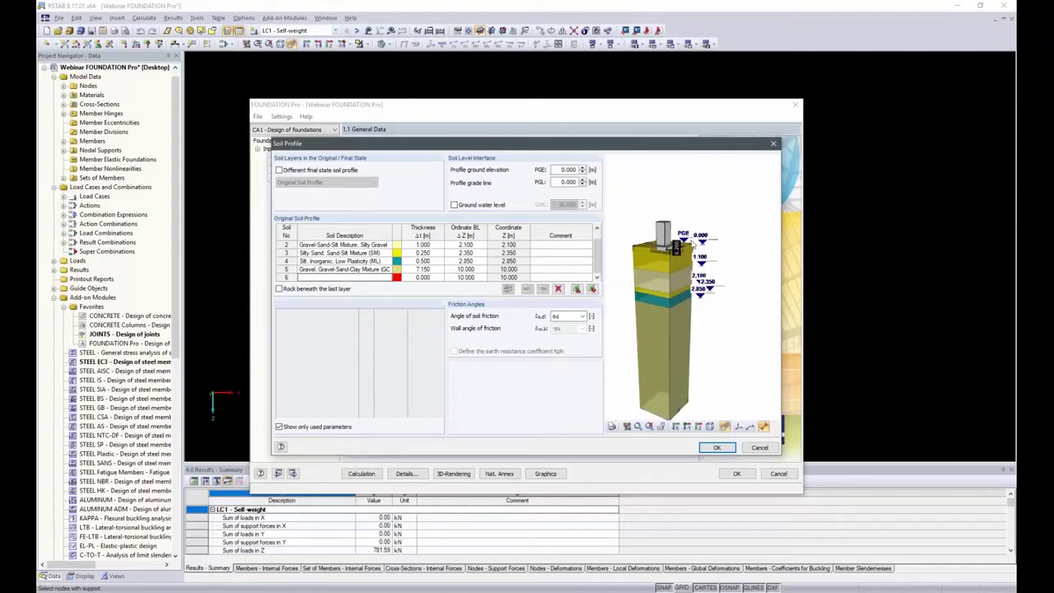
pyautogui.scroll(3, 652, 316)
pyautogui.click(763, 425)
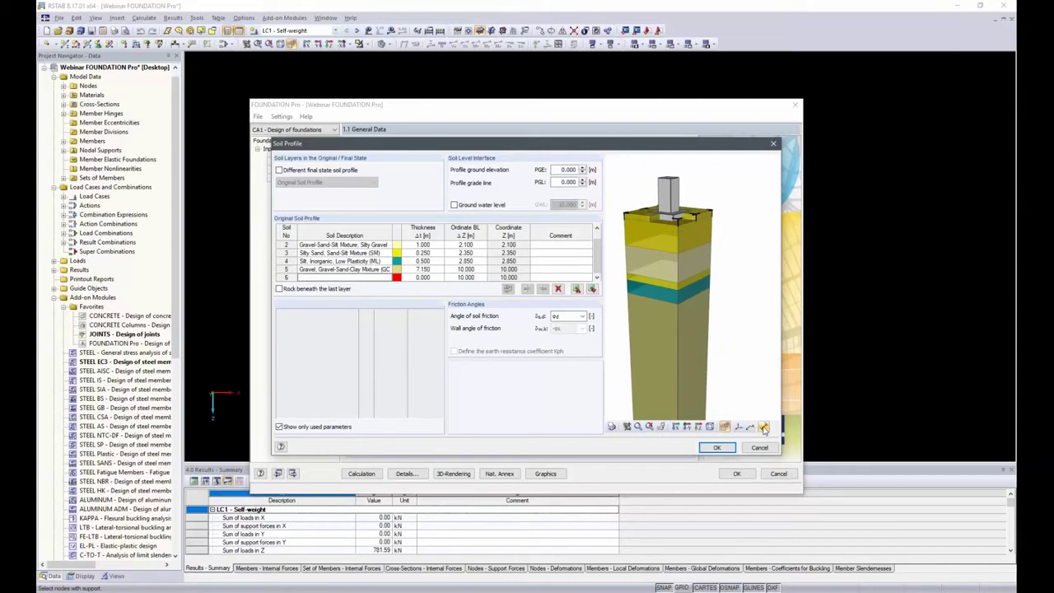
pyautogui.click(762, 426)
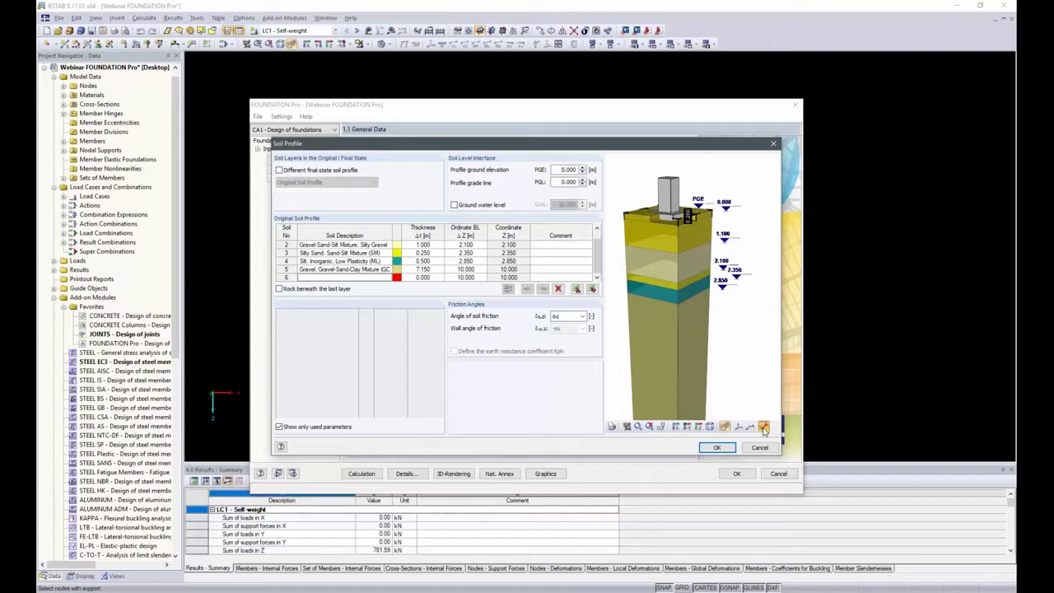
pyautogui.click(763, 427)
pyautogui.click(751, 426)
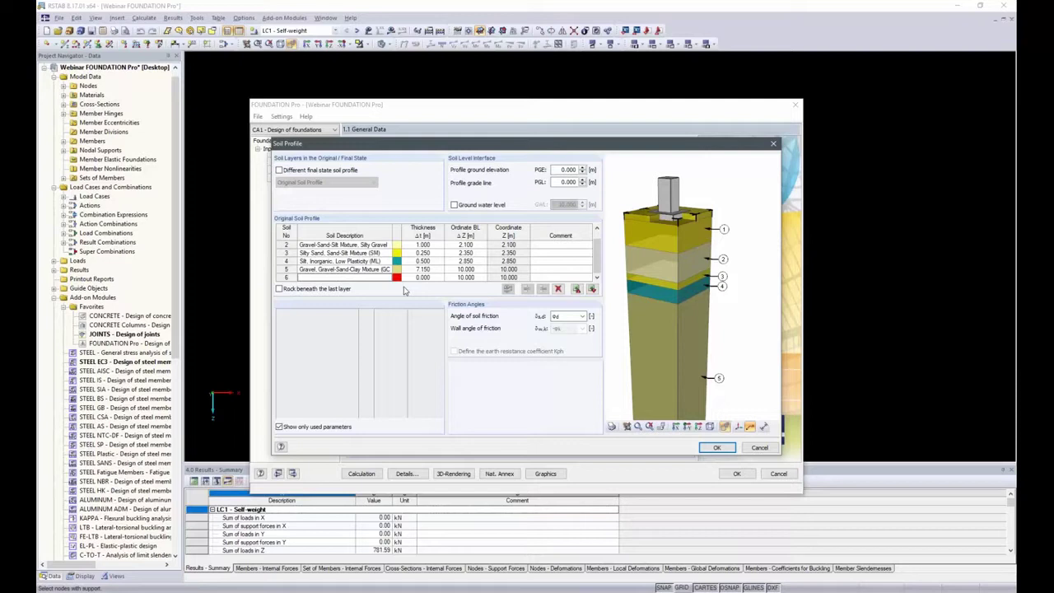
pyautogui.moveTo(704, 333); pyautogui.dragTo(792, 322)
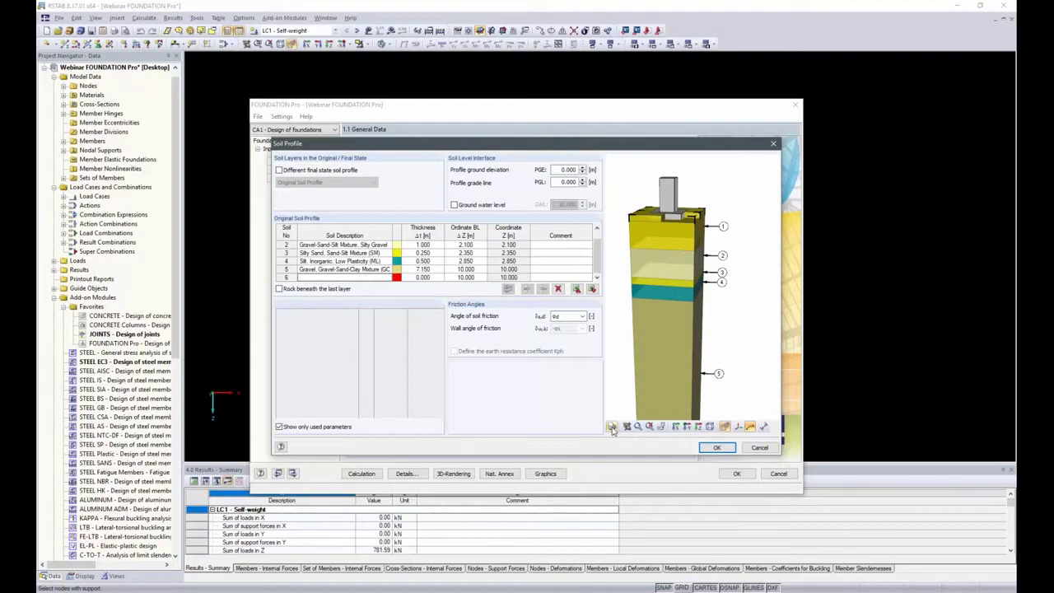
pyautogui.click(725, 449)
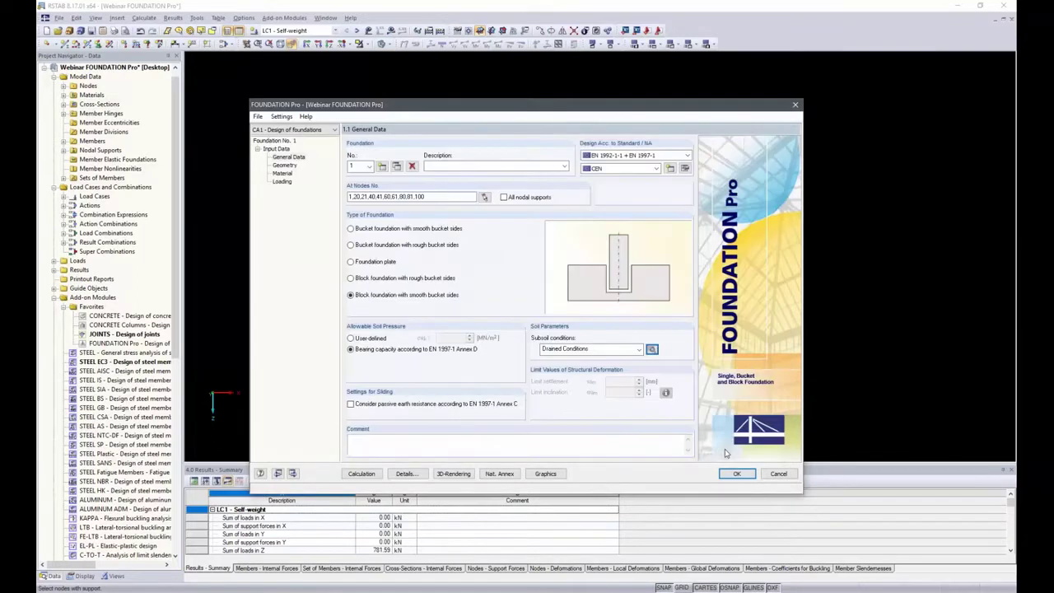
# In the geometry data, import the column dimensions from RSTAB and override them with 35 cm in both directions.
pyautogui.click(285, 166)
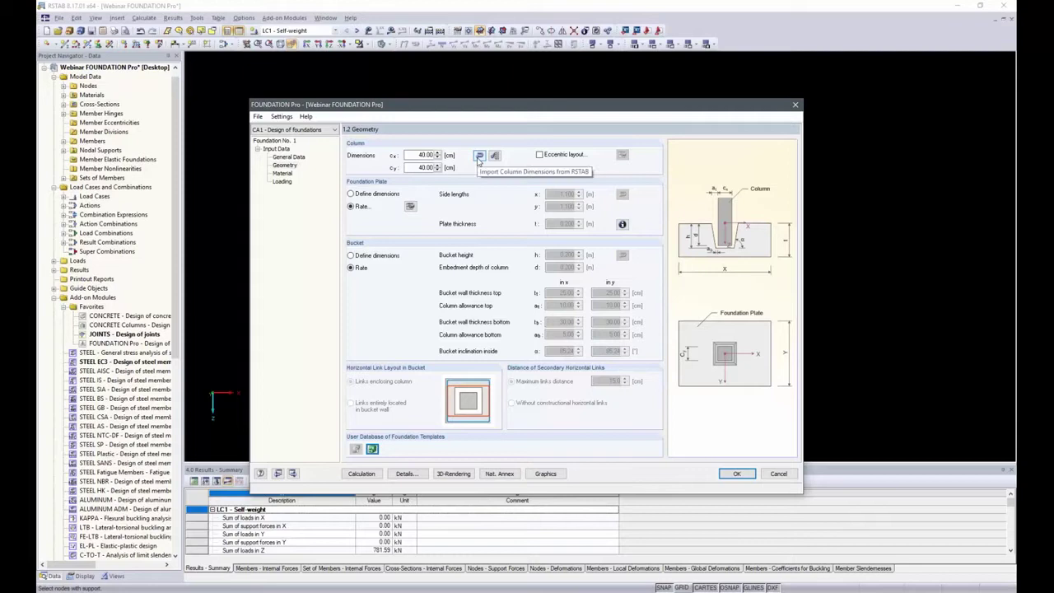
pyautogui.click(478, 156)
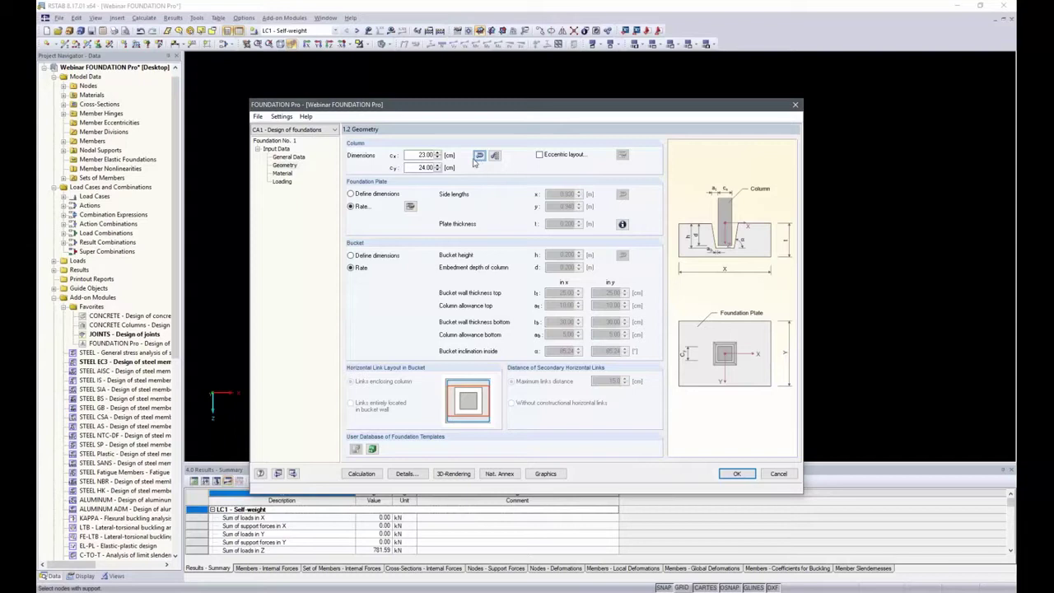
pyautogui.doubleClick(415, 155)
pyautogui.write('35')
pyautogui.press('Tab')
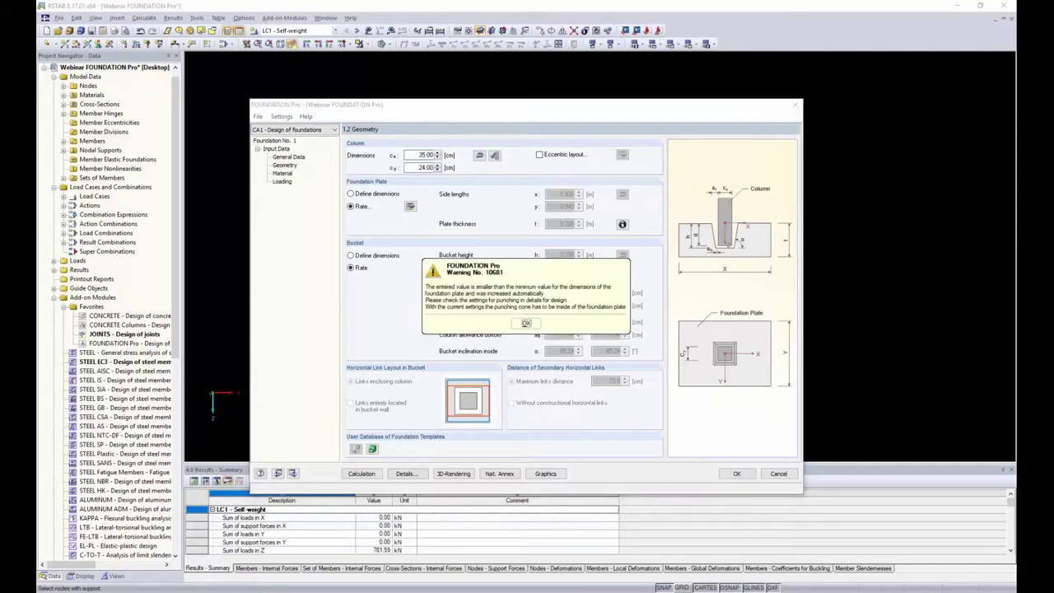
pyautogui.press('Return')
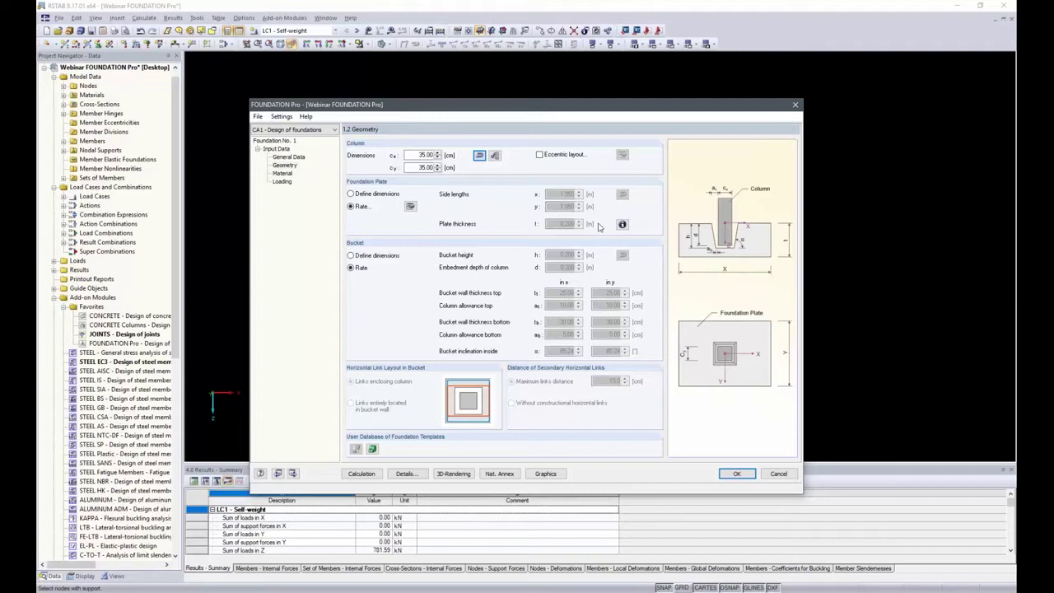
# Set the foundation plate's design parameters to a 0.3 m starting thickness, increasing only side length x, with no increase in z.
pyautogui.click(410, 207)
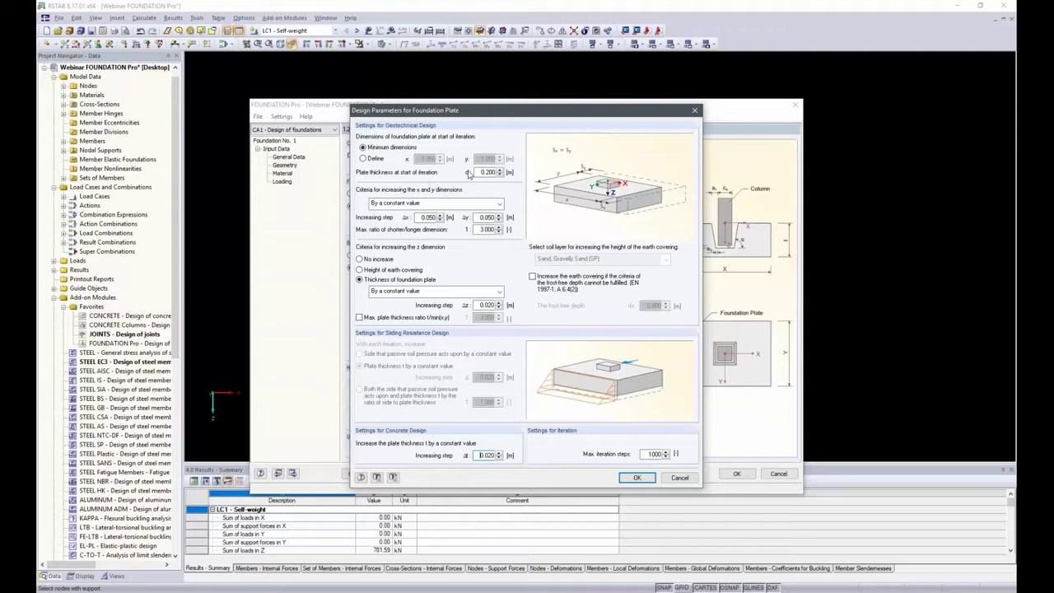
pyautogui.doubleClick(480, 172)
pyautogui.write('3')
pyautogui.click(497, 204)
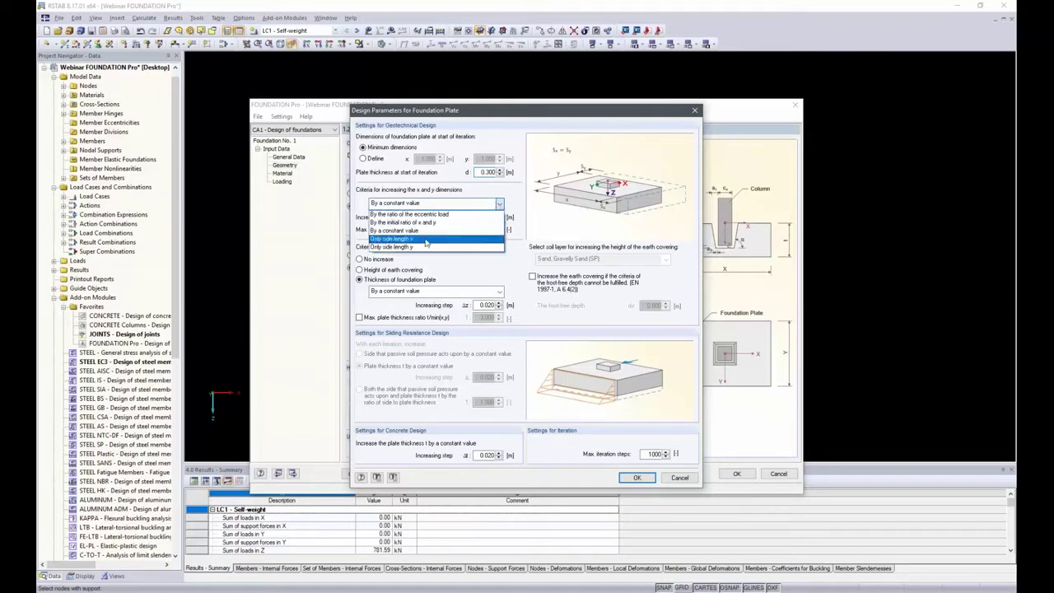
pyautogui.click(425, 239)
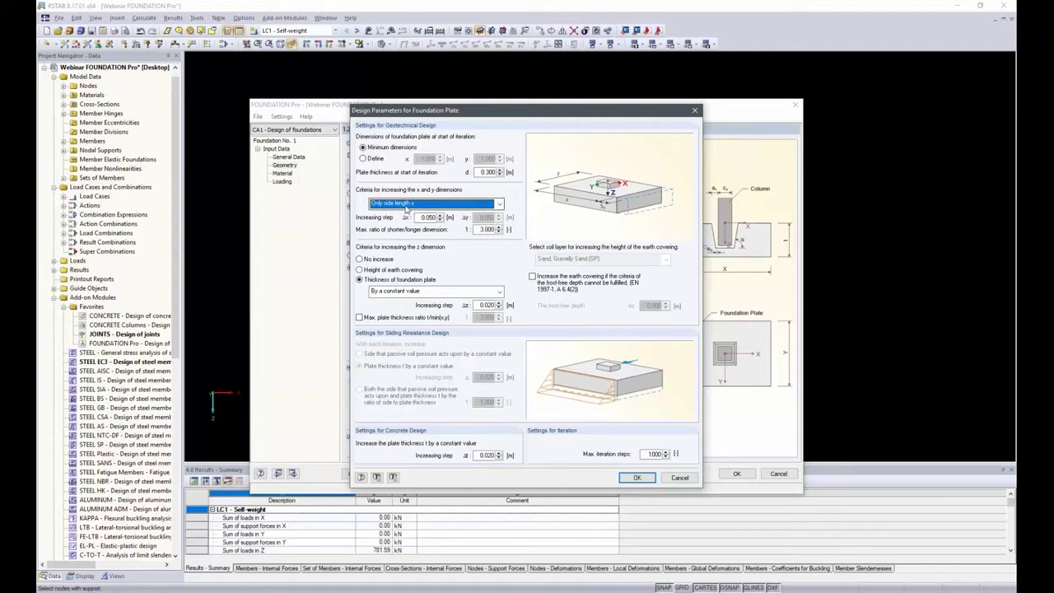
pyautogui.click(372, 262)
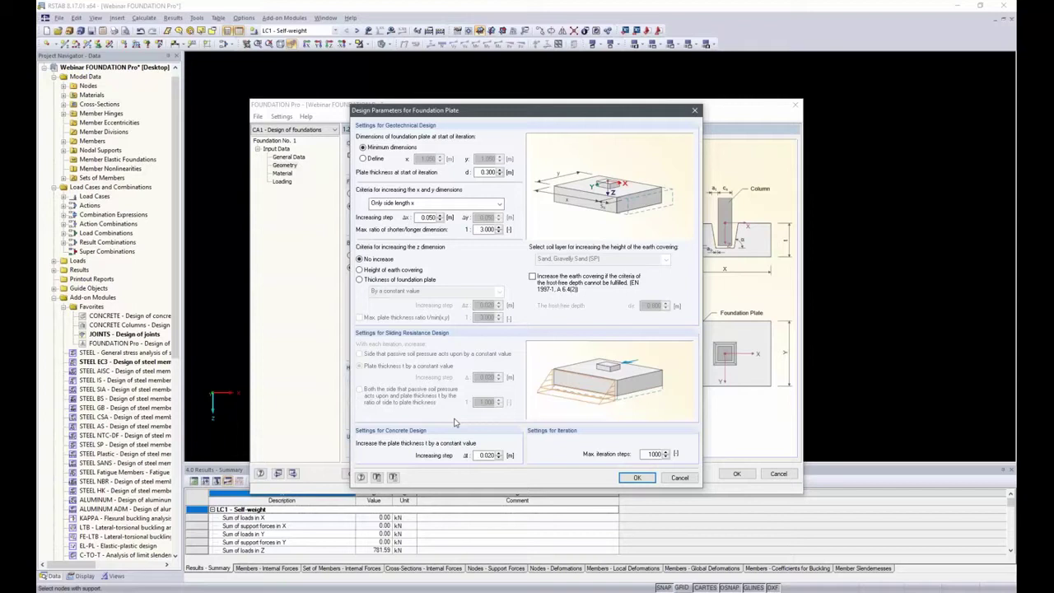
pyautogui.click(638, 478)
pyautogui.click(637, 478)
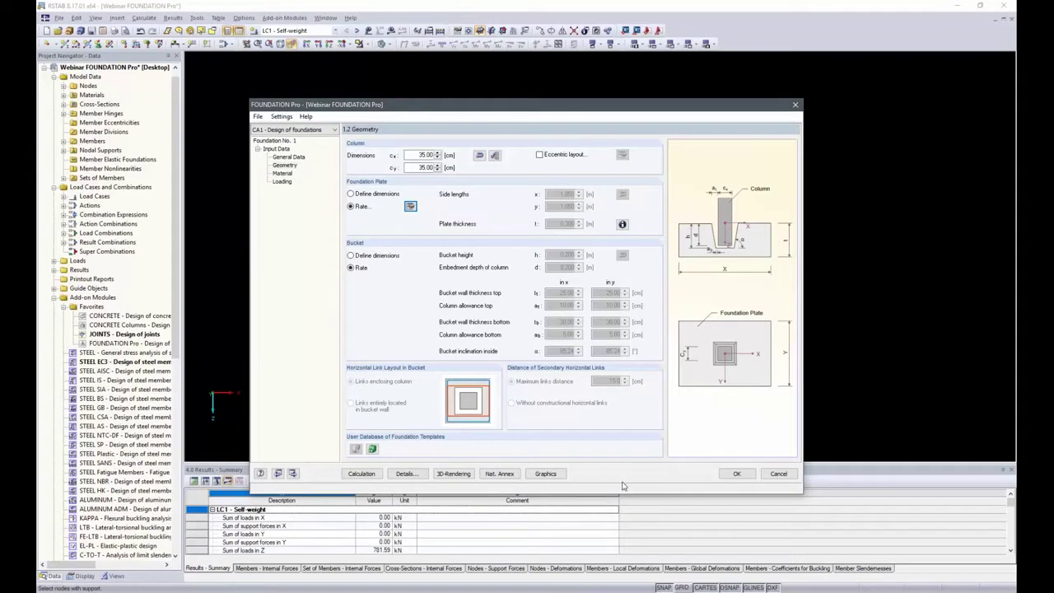
# Define the bucket dimensions manually with a bucket height and a column embedment depth of 0.8 m each.
pyautogui.click(352, 256)
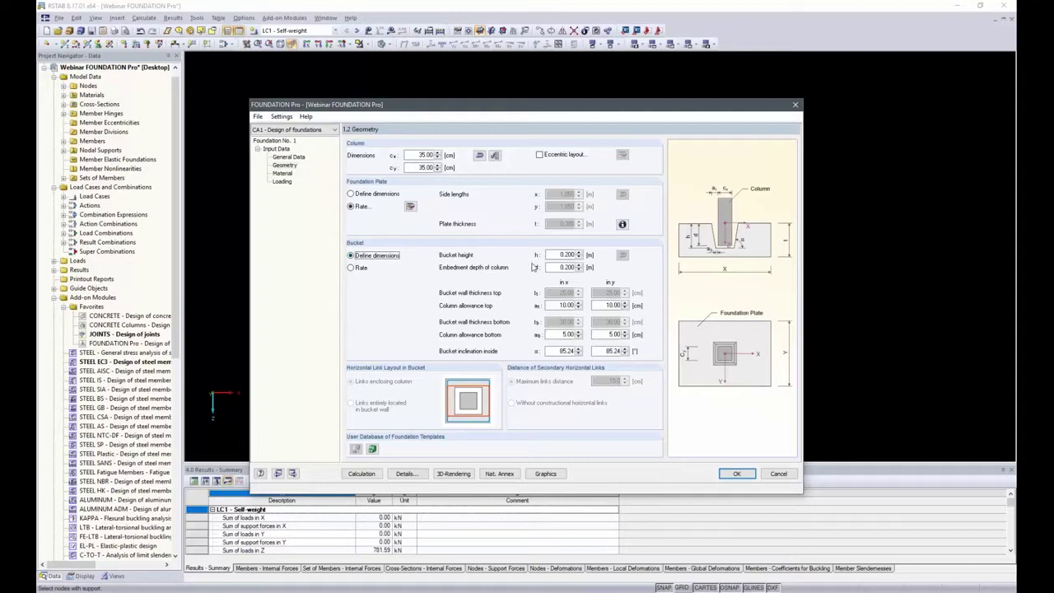
pyautogui.moveTo(574, 268); pyautogui.dragTo(548, 267)
pyautogui.write('.8')
pyautogui.hotkey('shift', 'Tab')
pyautogui.write('.8')
pyautogui.press('Tab')
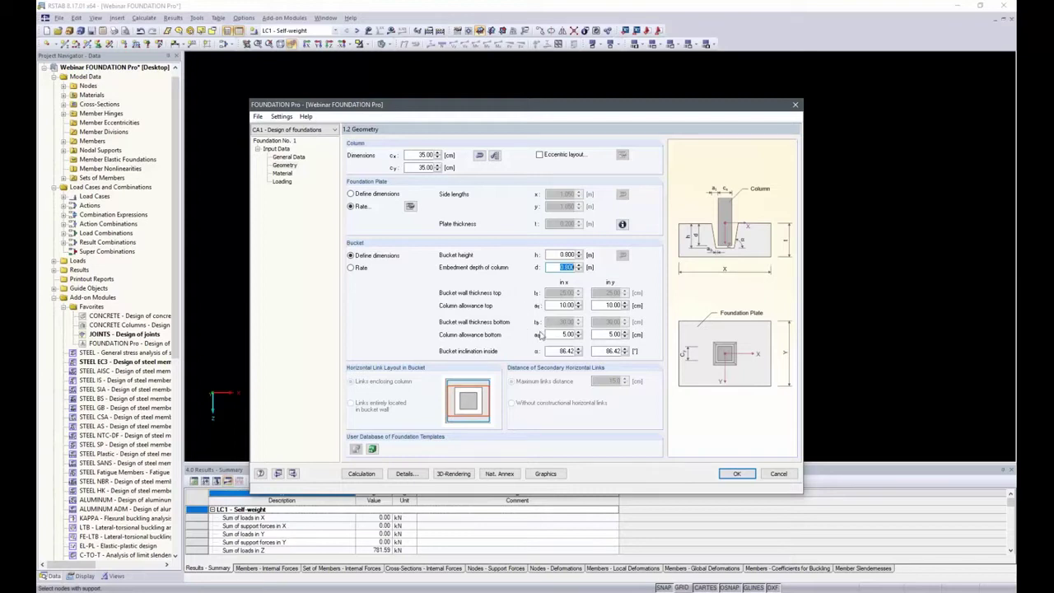
# Set the bucket's bottom column allowance to 10 cm in both x and y.
pyautogui.doubleClick(566, 333)
pyautogui.write('10')
pyautogui.press('Tab')
pyautogui.press('Tab')
pyautogui.write('10')
pyautogui.press('Tab')
# In the material data, apply the minimum concrete cover according to the standard and review its exposure class parameters.
pyautogui.click(286, 175)
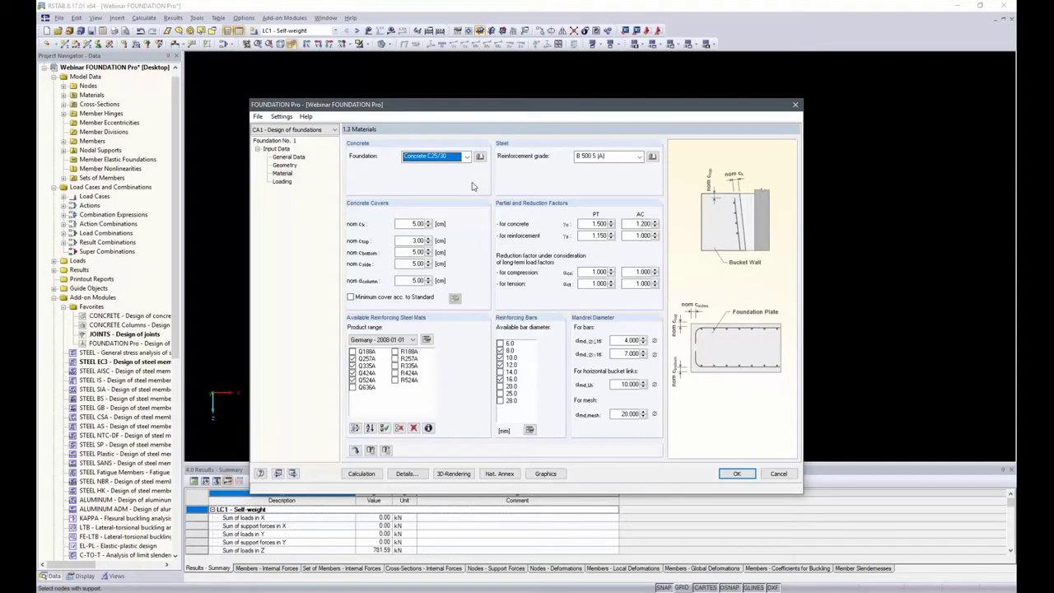
pyautogui.click(351, 298)
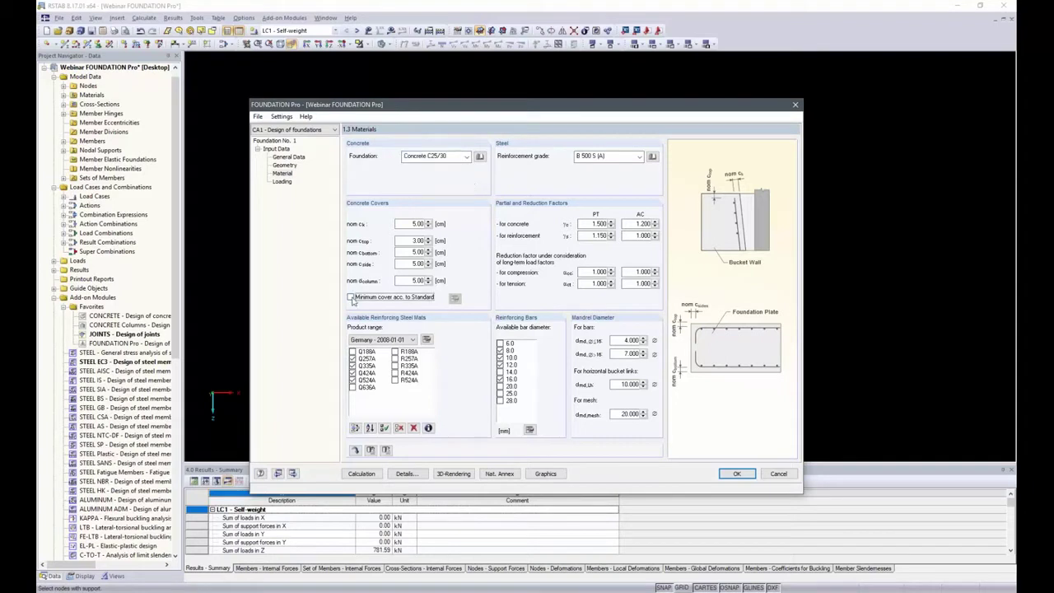
pyautogui.click(352, 298)
pyautogui.click(455, 299)
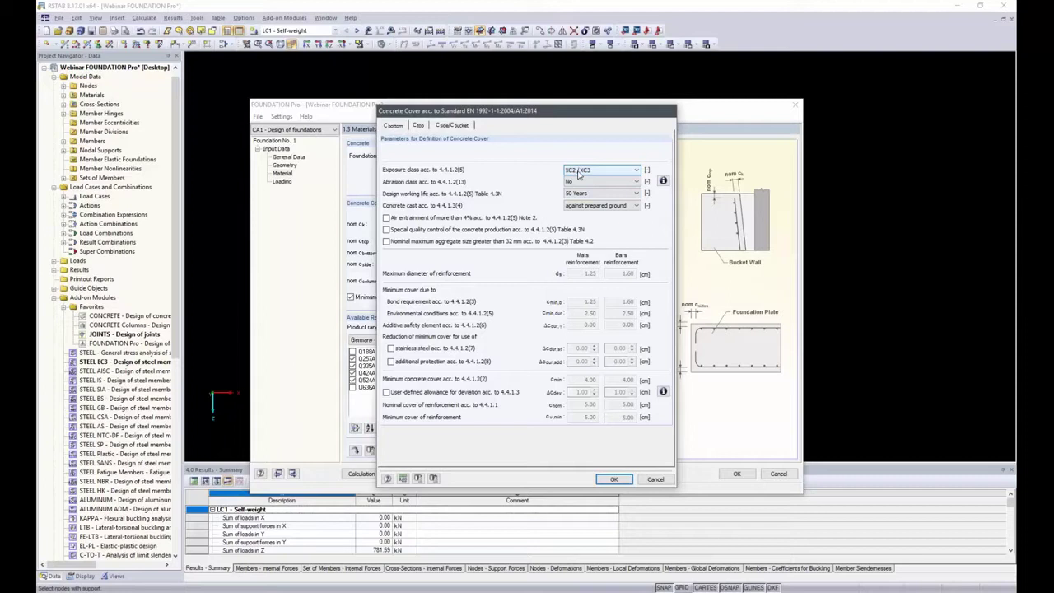
pyautogui.click(615, 479)
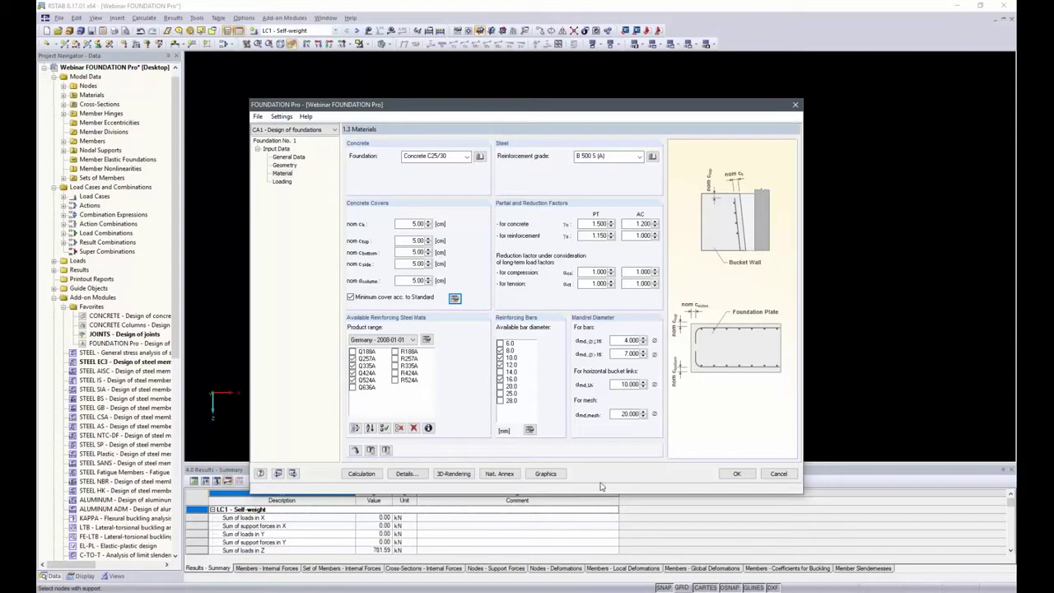
# Exclude the Q257A and Q335A reinforcing steel mats and the 16 mm bars from the available reinforcement.
pyautogui.click(353, 359)
pyautogui.click(353, 366)
pyautogui.click(501, 378)
# Go to the loading data and exclude the uplift limit state from the geotechnical design in the calculation details.
pyautogui.click(280, 182)
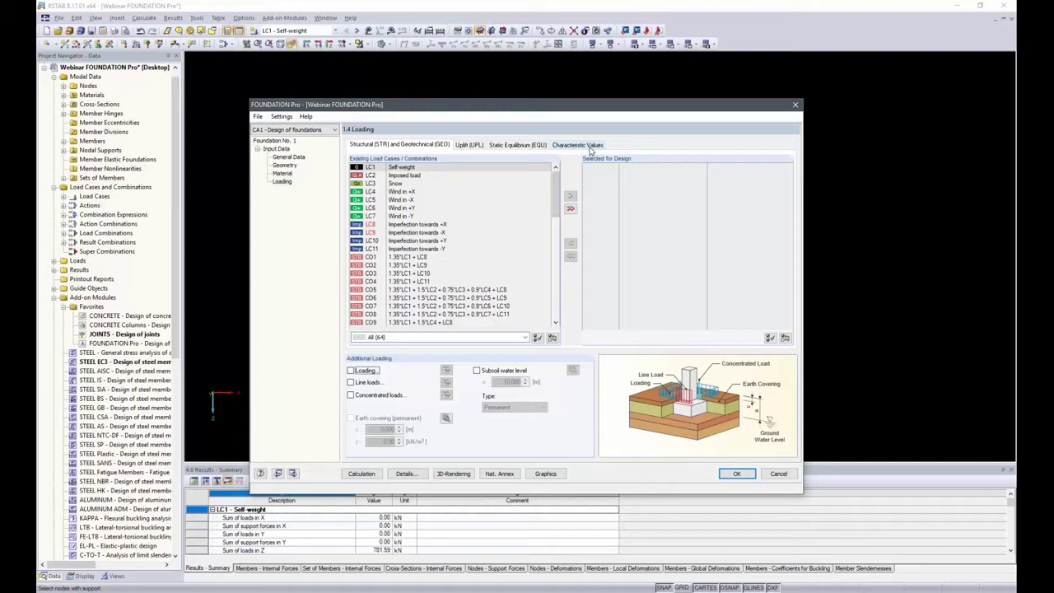
pyautogui.click(406, 474)
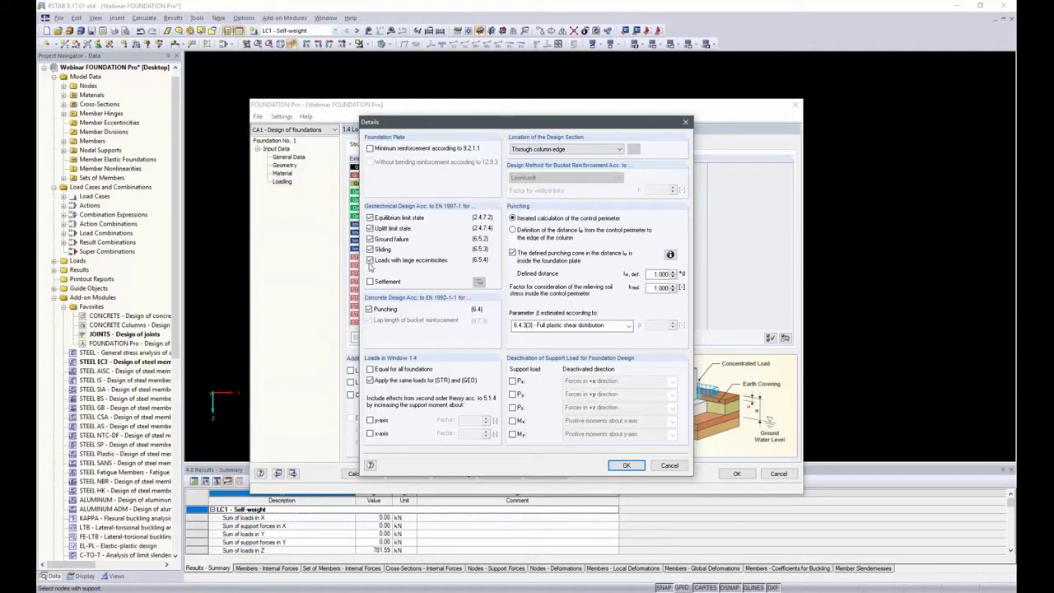
pyautogui.click(370, 229)
pyautogui.moveTo(404, 130); pyautogui.dragTo(405, 220)
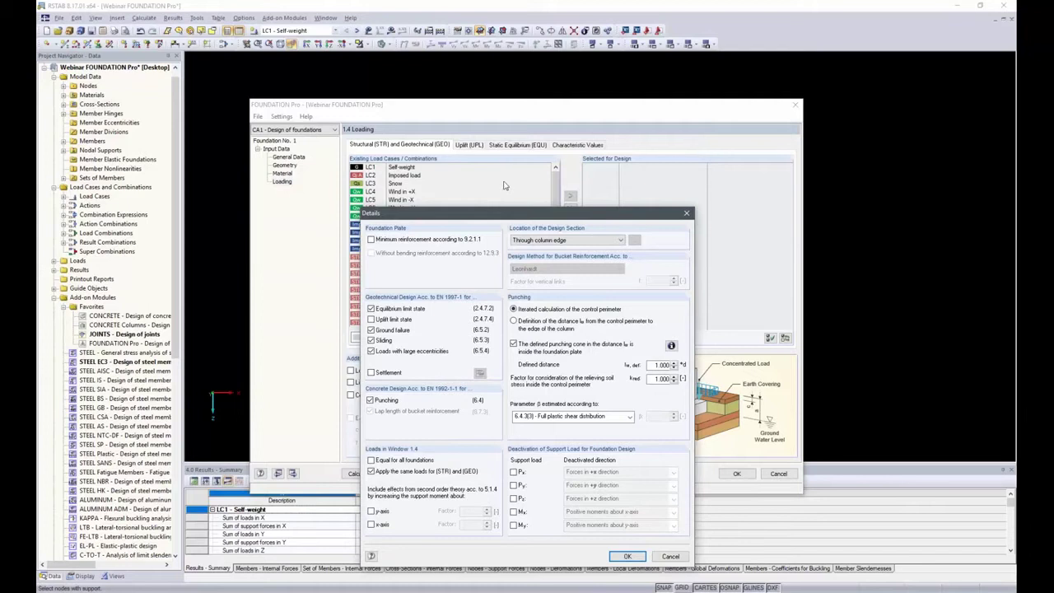
pyautogui.moveTo(504, 217); pyautogui.dragTo(494, 182)
pyautogui.moveTo(486, 144); pyautogui.dragTo(491, 80)
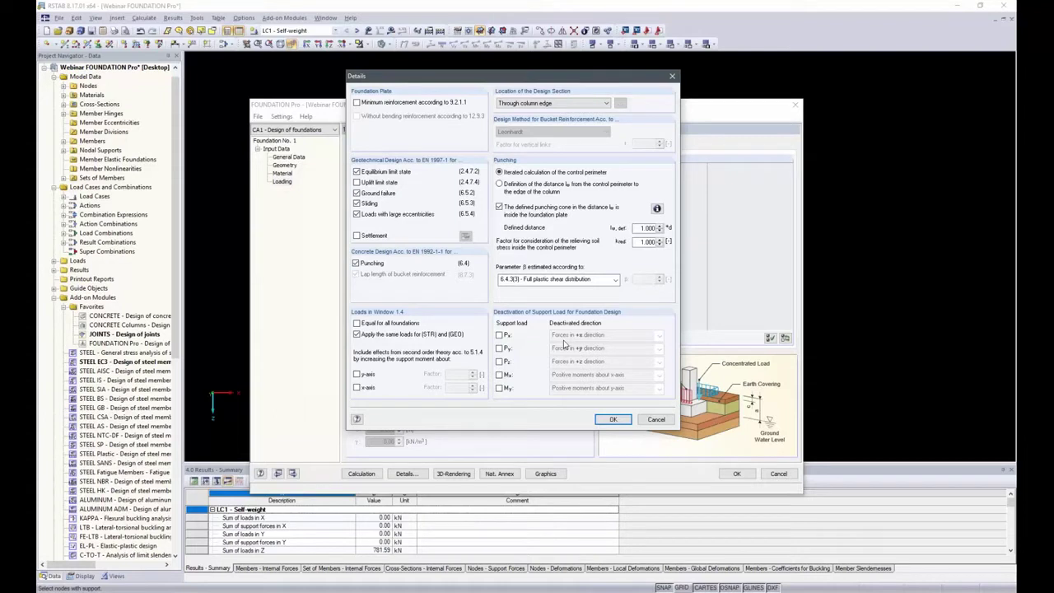
pyautogui.click(498, 349)
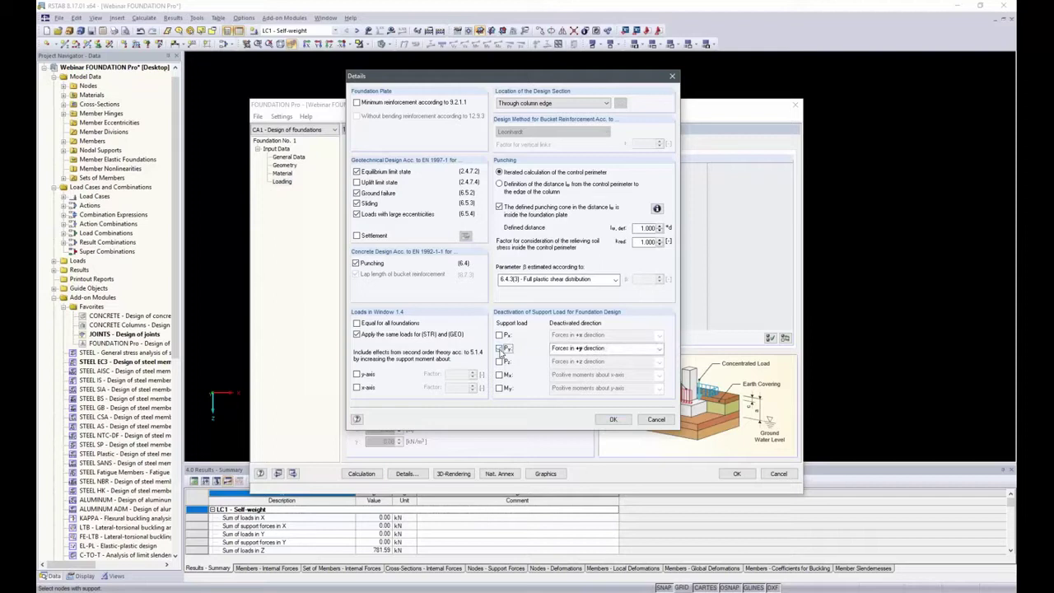
pyautogui.click(658, 349)
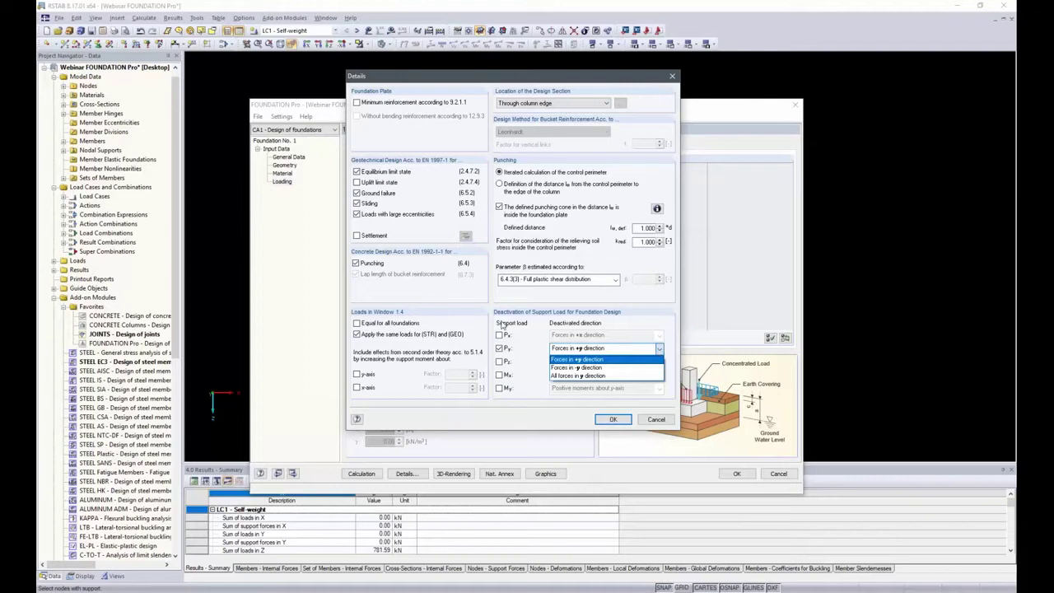
pyautogui.click(497, 351)
pyautogui.click(498, 349)
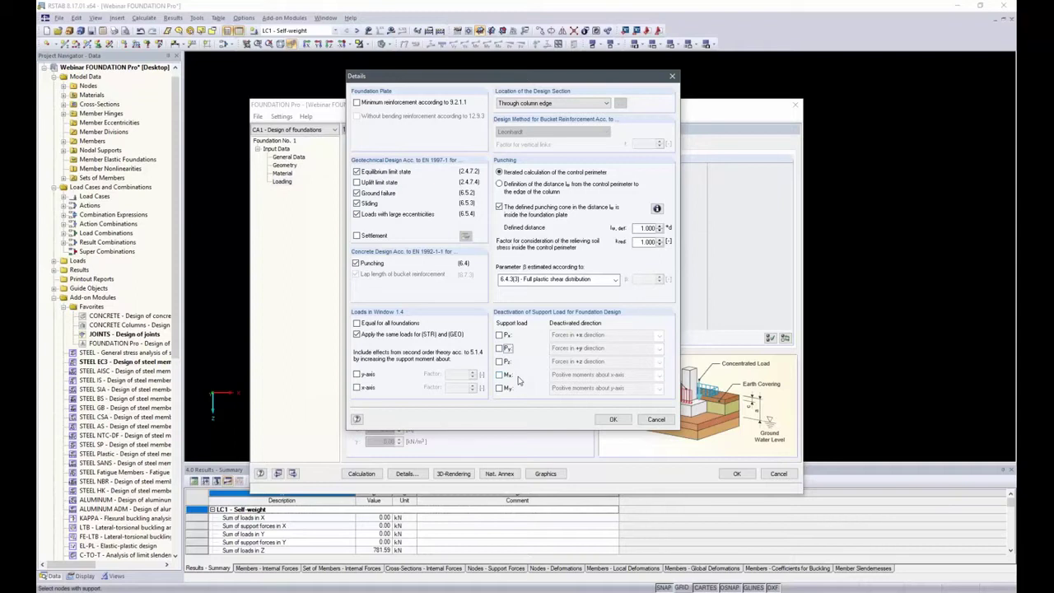
# Accept the design details settings and return to the loading data.
pyautogui.click(612, 419)
pyautogui.click(613, 420)
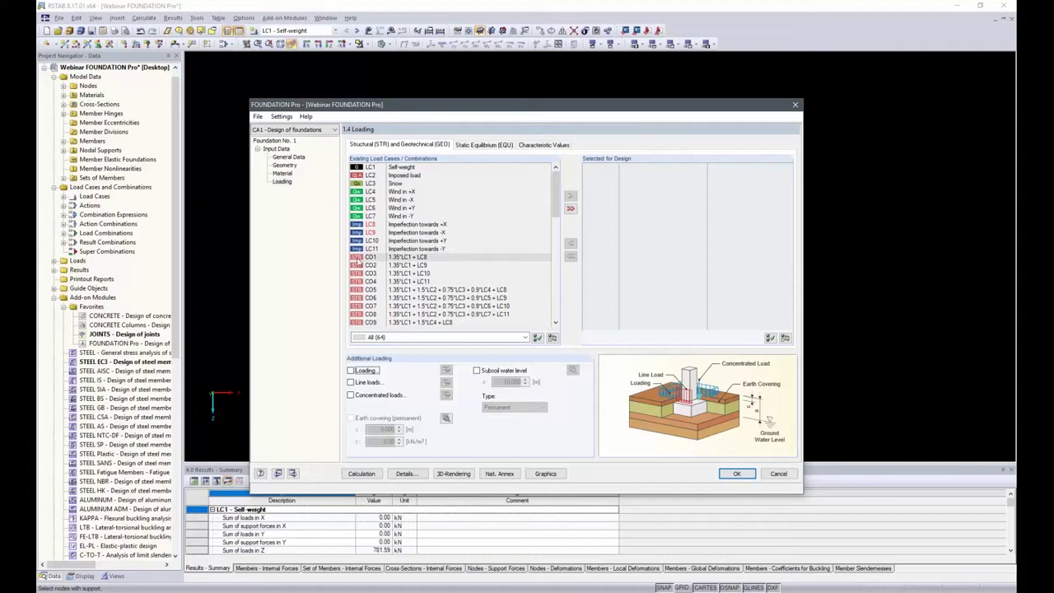
pyautogui.doubleClick(397, 257)
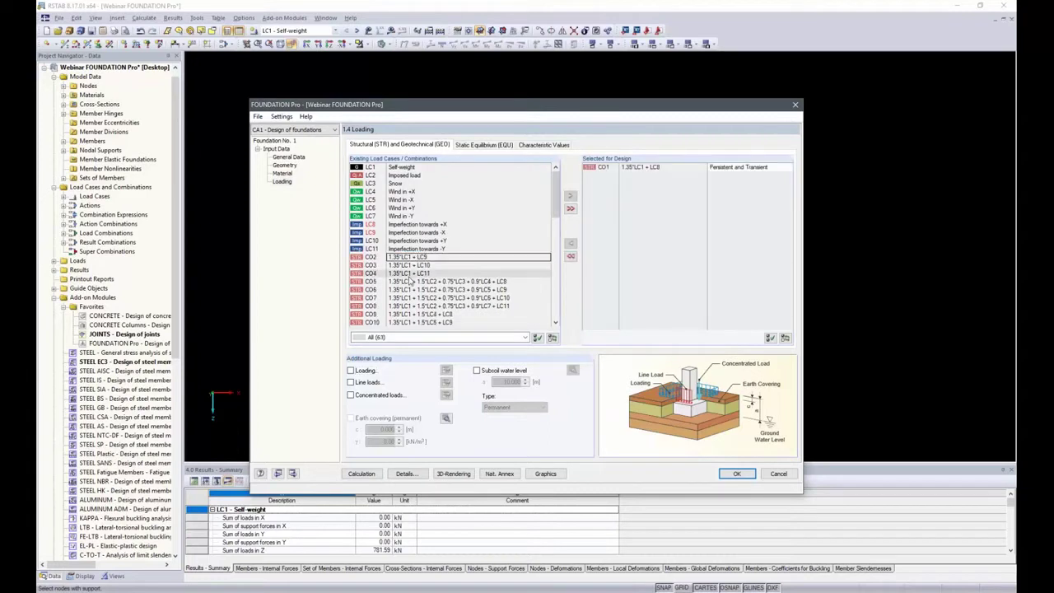
pyautogui.doubleClick(410, 273)
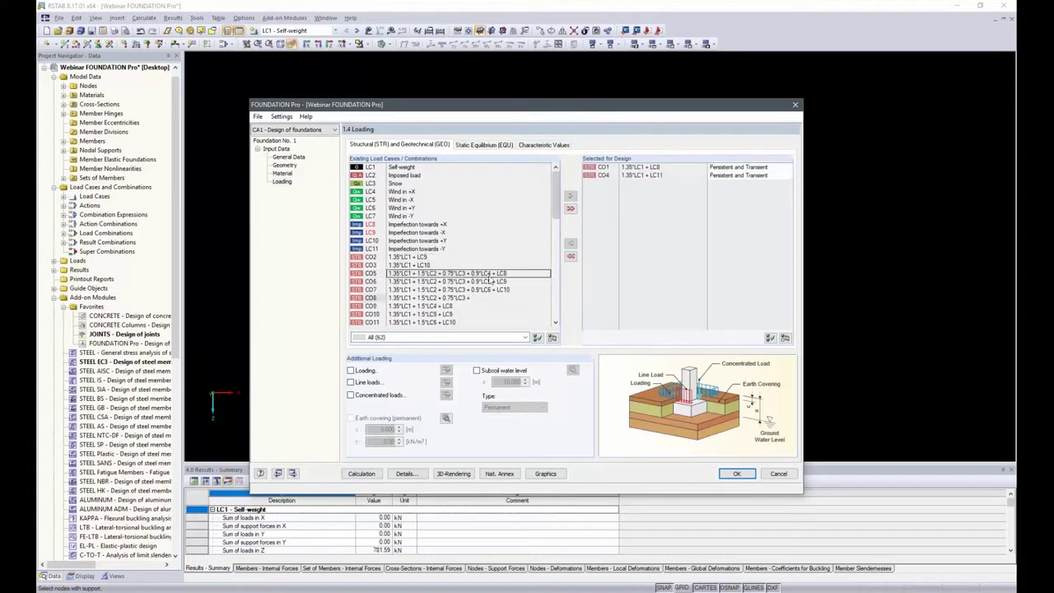
pyautogui.click(570, 258)
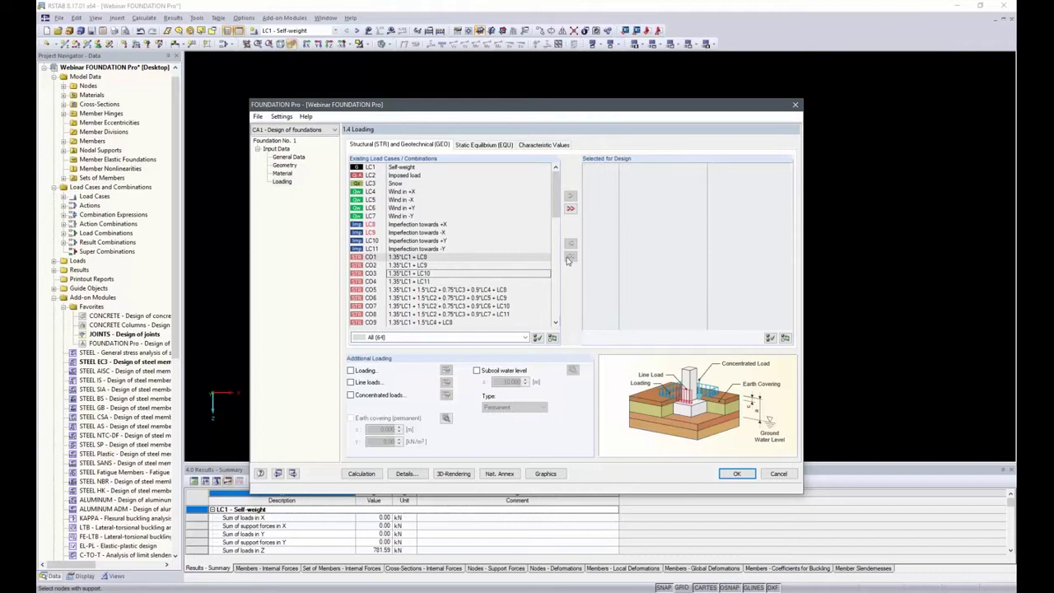
# Select all CO ULS (STR/GEO) - Permanent / transient - Eq. 6.10 load combinations for the structural and geotechnical design.
pyautogui.click(526, 338)
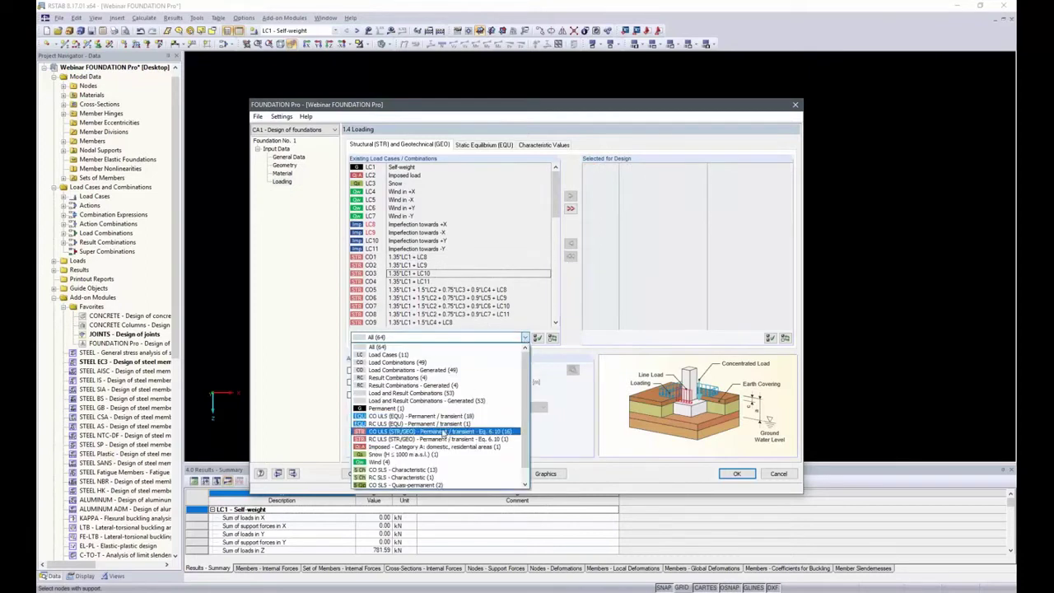
pyautogui.click(445, 431)
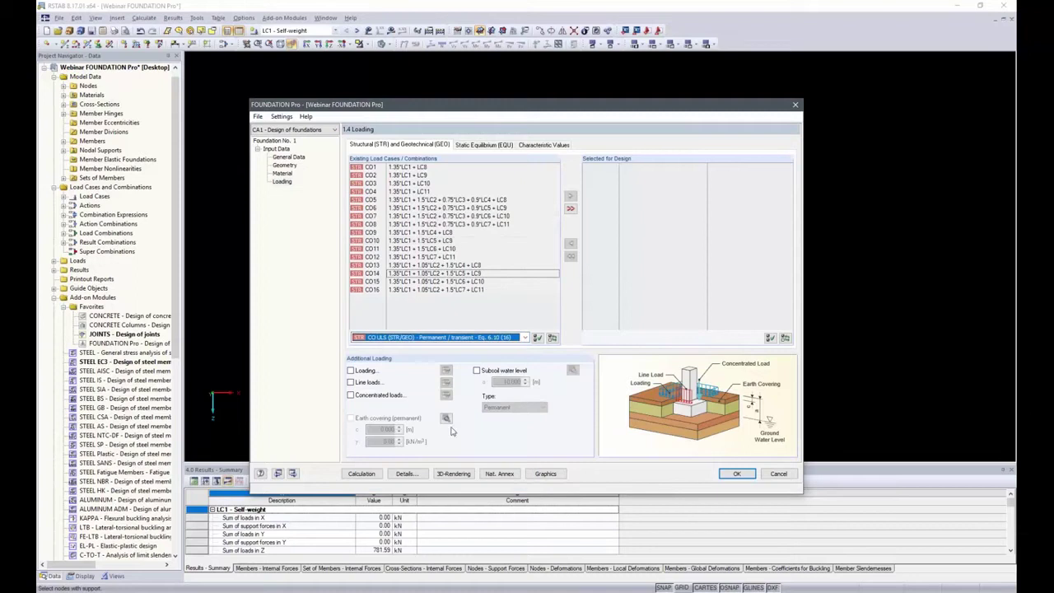
pyautogui.click(570, 210)
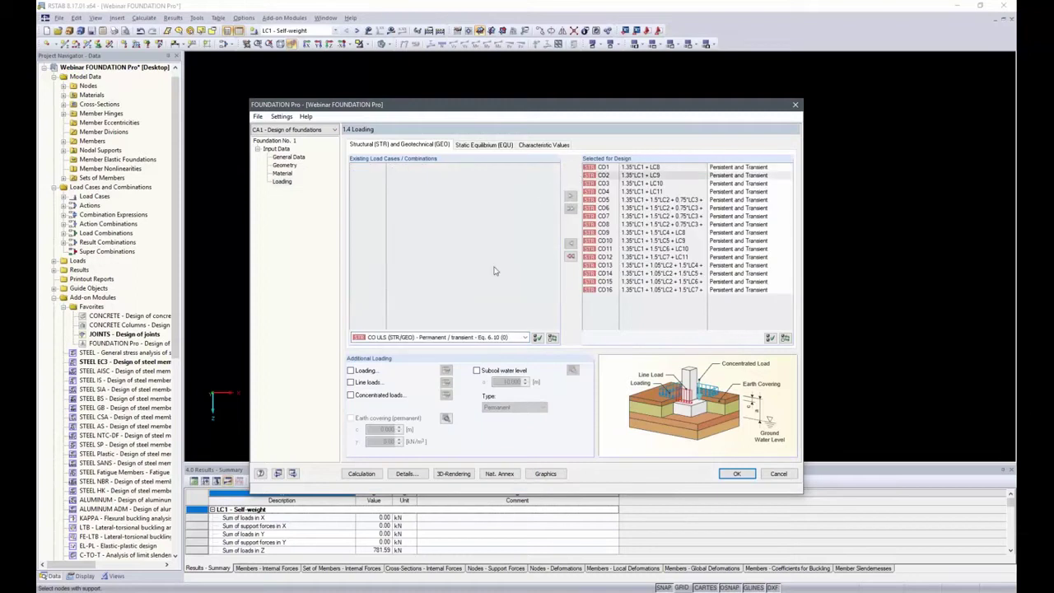
# Select all CO ULS (EQU) - Permanent / transient load combinations for the static equilibrium design.
pyautogui.click(473, 145)
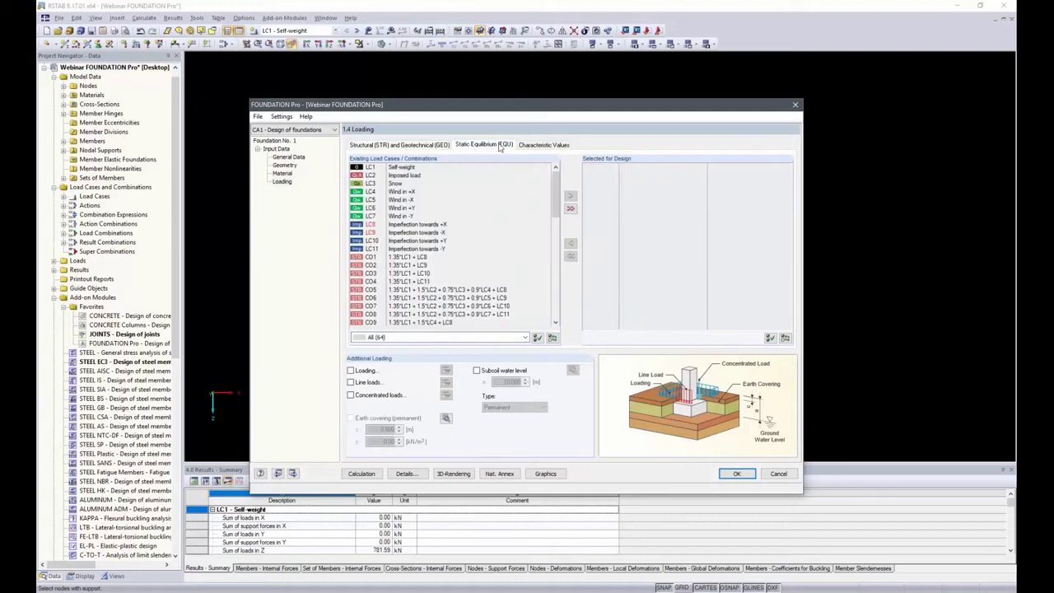
pyautogui.click(494, 337)
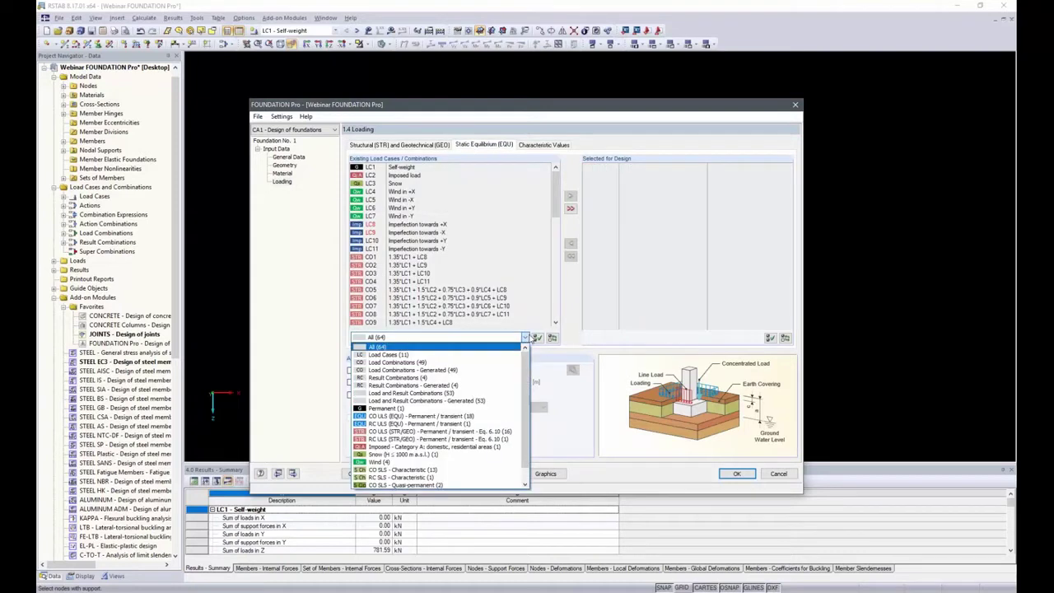
pyautogui.click(410, 417)
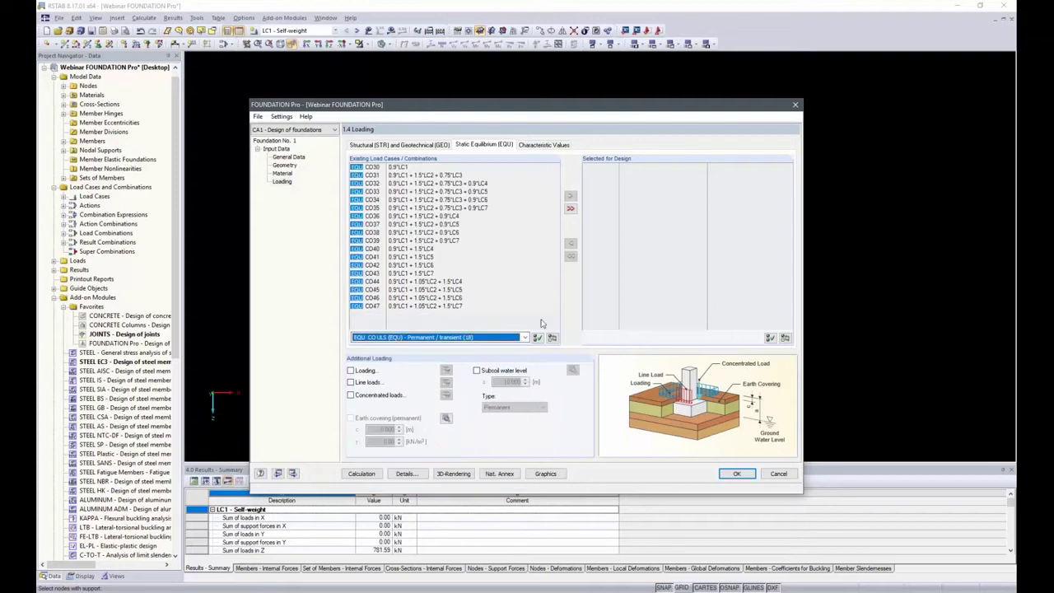
pyautogui.click(570, 208)
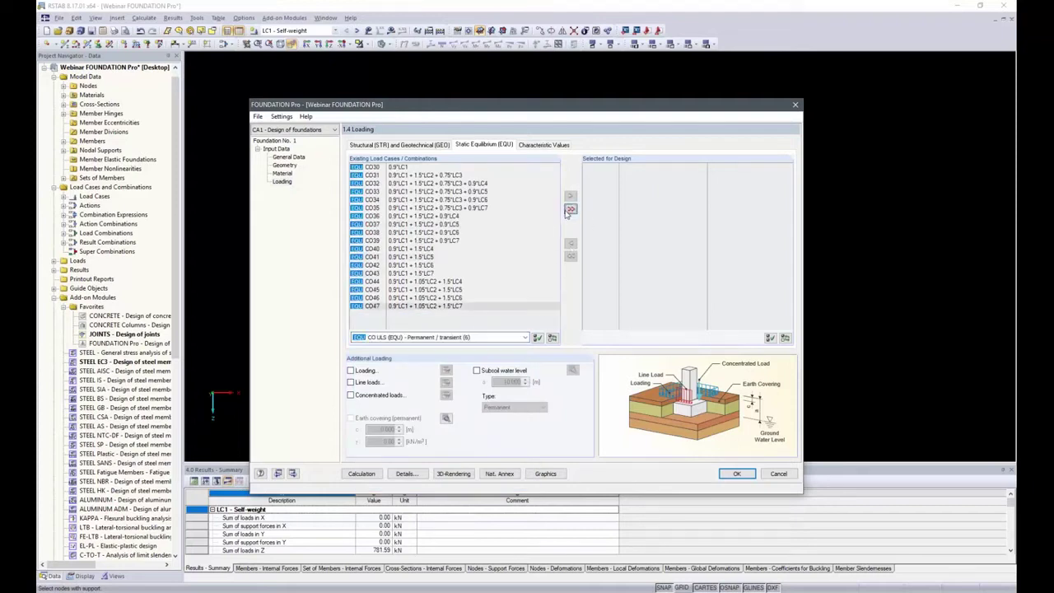
# Select all CO SLS - Characteristic load combinations for the characteristic values design.
pyautogui.click(540, 147)
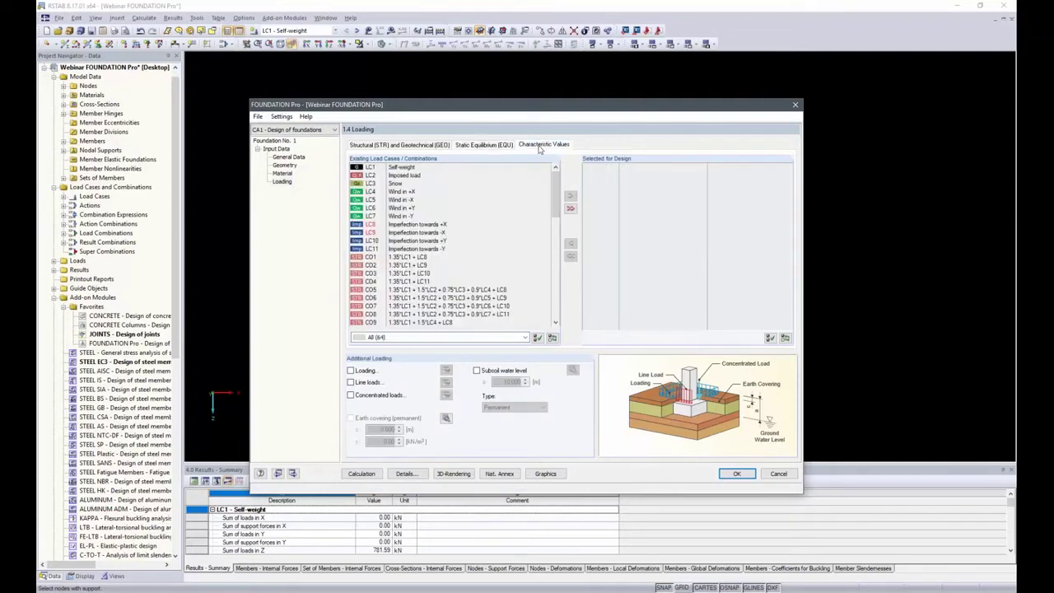
pyautogui.click(521, 338)
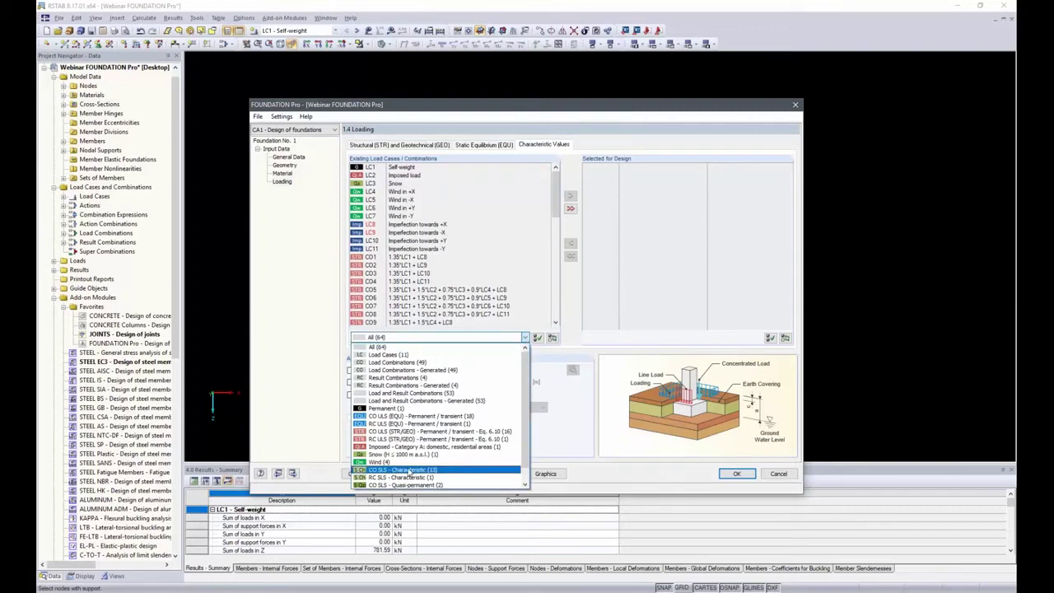
pyautogui.click(416, 471)
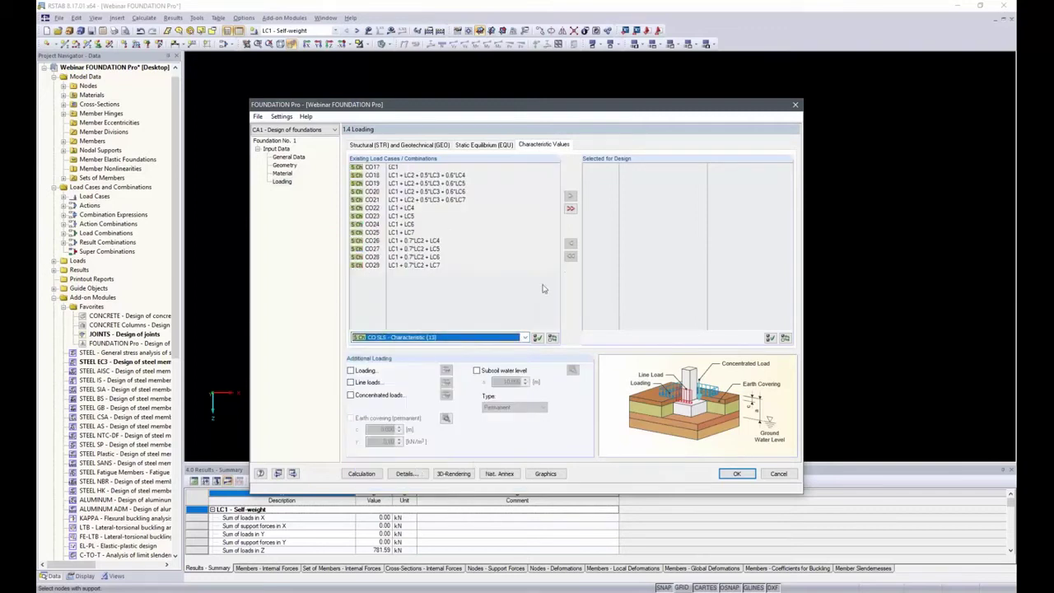
pyautogui.click(570, 208)
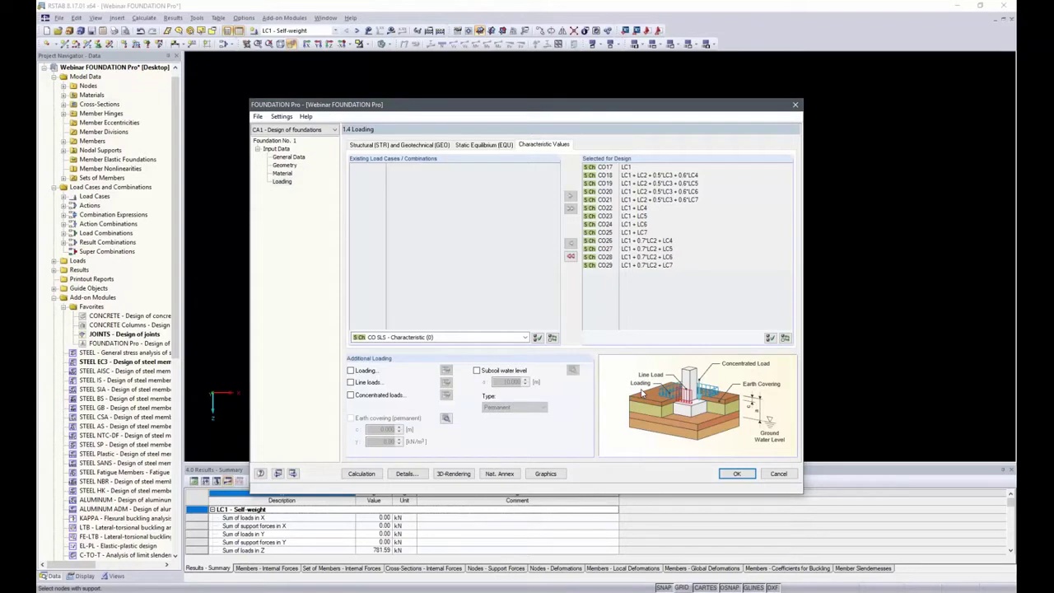
# Run the foundation calculation and show the dimensions on the 3D view in the geometry results.
pyautogui.click(360, 476)
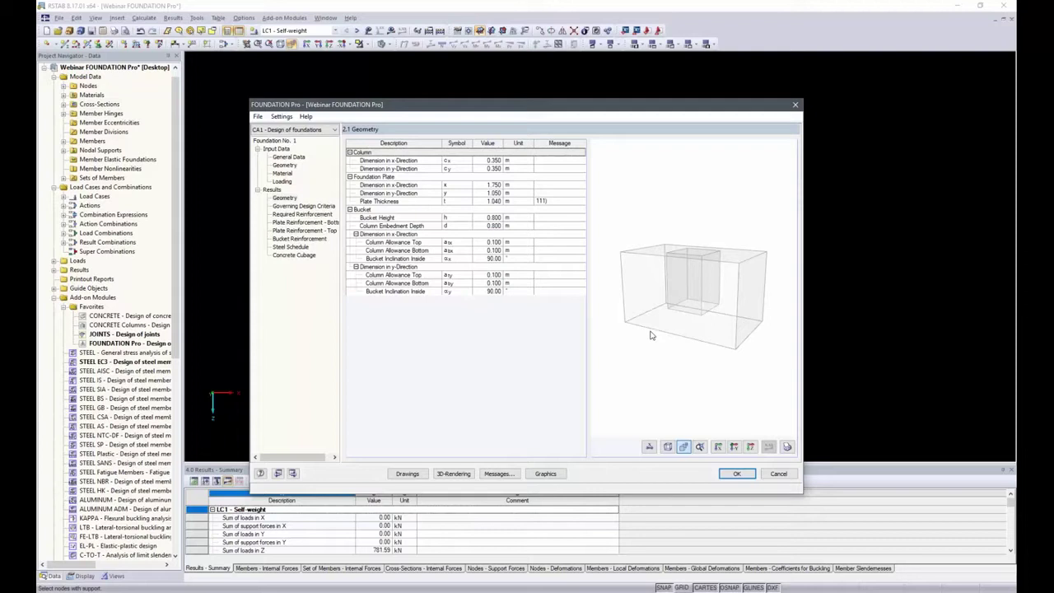
pyautogui.click(650, 447)
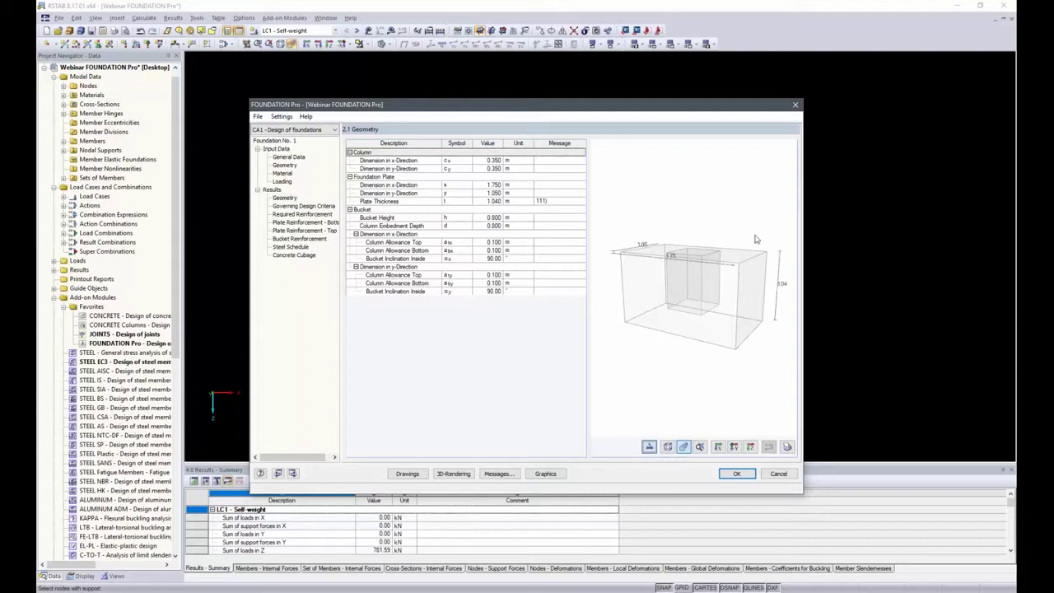
pyautogui.moveTo(764, 246)
pyautogui.mouseDown(button='middle')
pyautogui.moveTo(737, 268)
pyautogui.moveTo(758, 258)
pyautogui.mouseUp(button='middle')
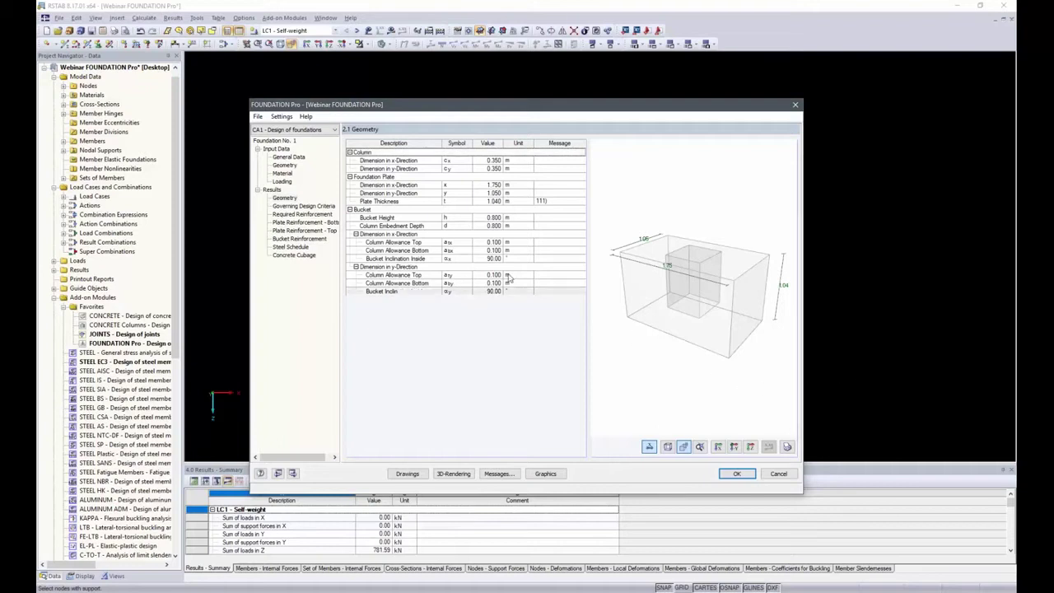
# Adopt the calculated foundation plate dimensions in the geometry input, set side length y and plate thickness to 1.1 m, and recalculate.
pyautogui.click(285, 165)
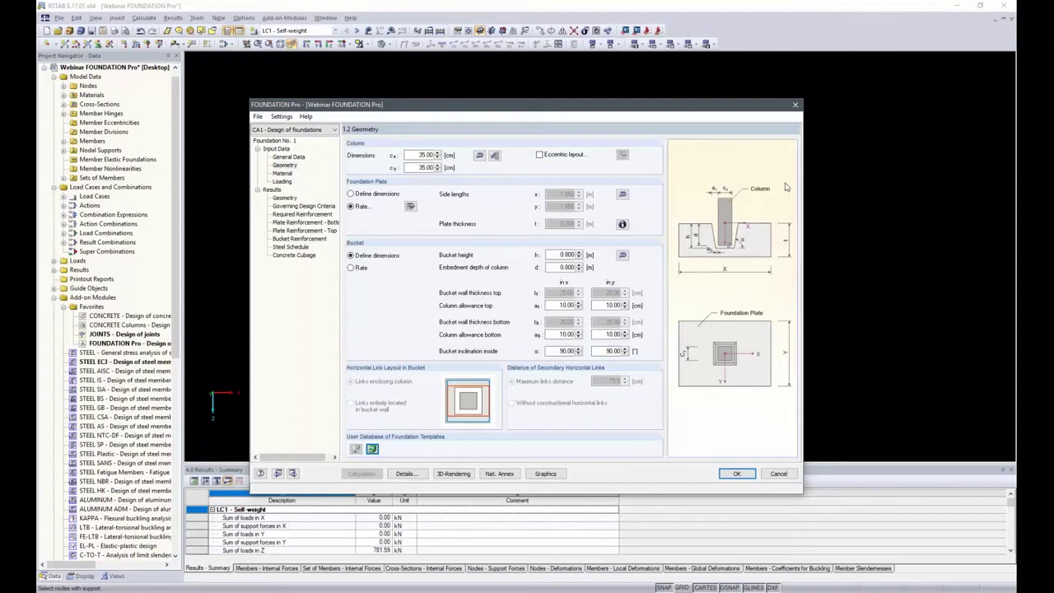
pyautogui.click(623, 195)
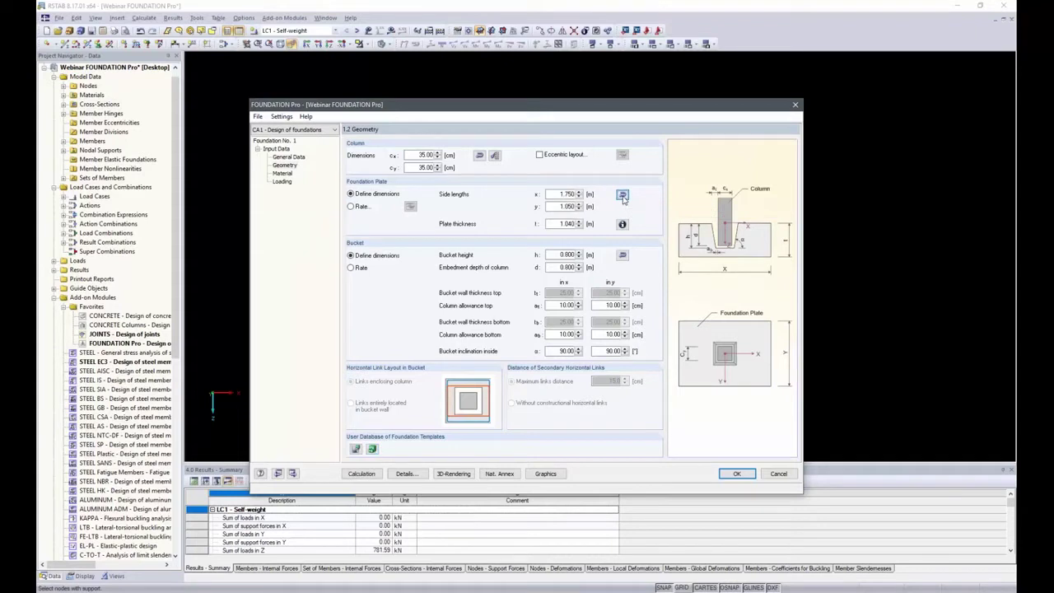
pyautogui.doubleClick(568, 206)
pyautogui.write('1.1')
pyautogui.press('Tab')
pyautogui.write('1.1')
pyautogui.click(363, 474)
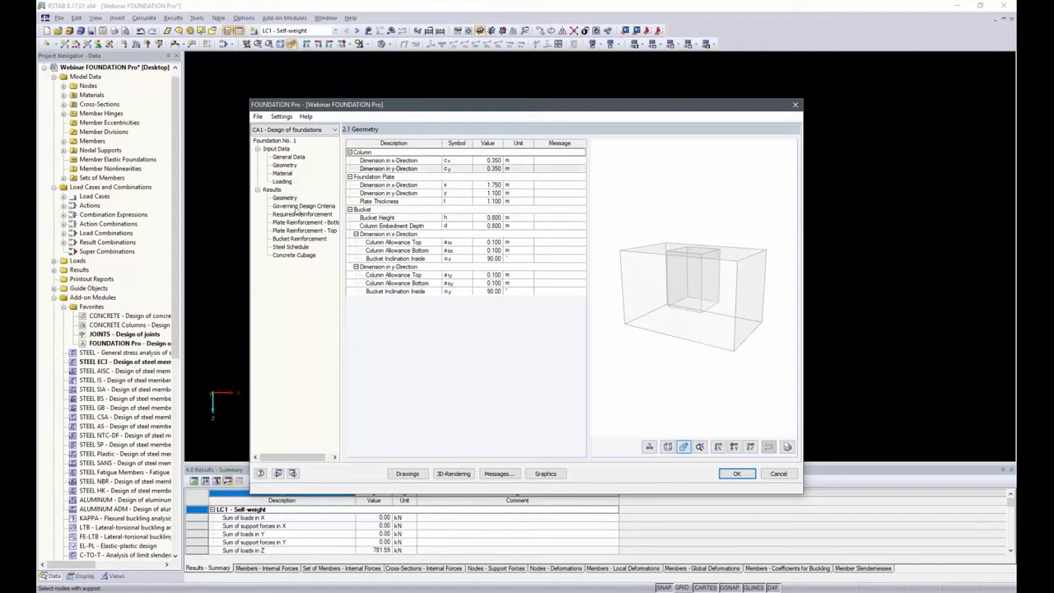
# Examine the equilibrium limit state in the governing design criteria, with load values shown and the moments at Edge No. 3 expanded.
pyautogui.click(297, 208)
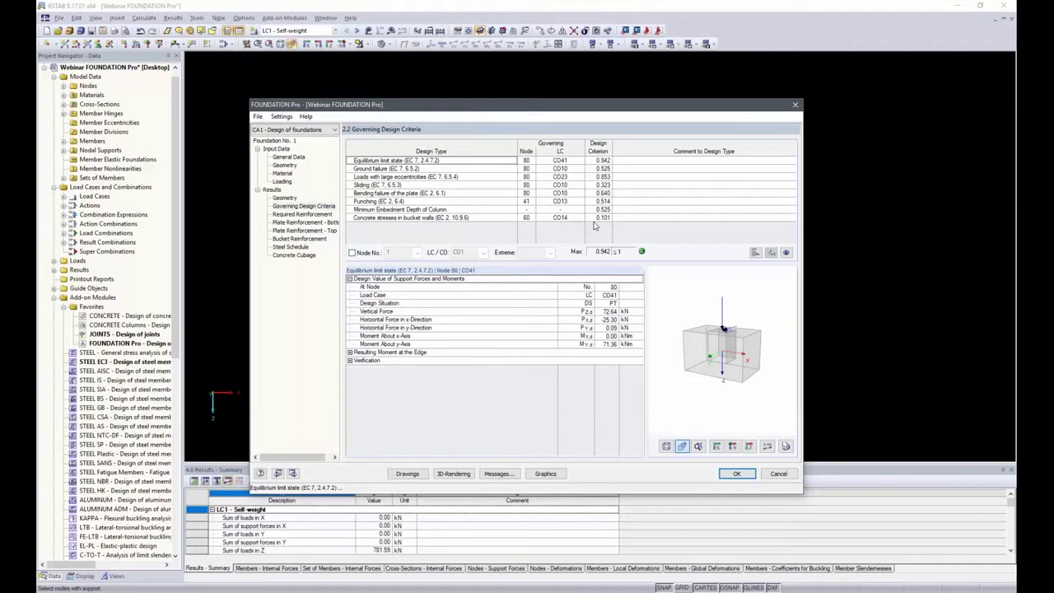
pyautogui.click(599, 162)
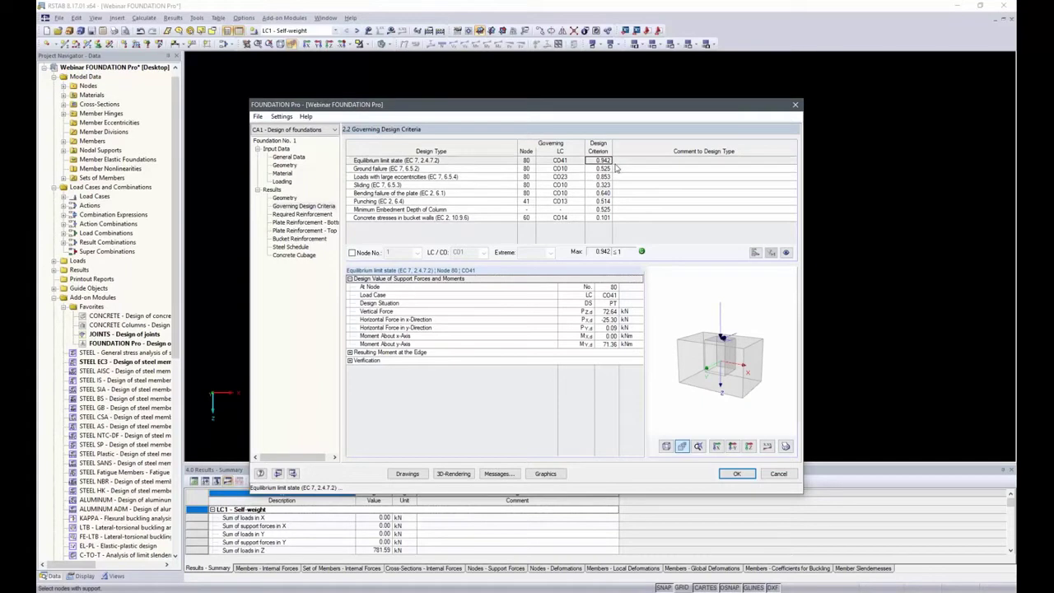
pyautogui.click(767, 447)
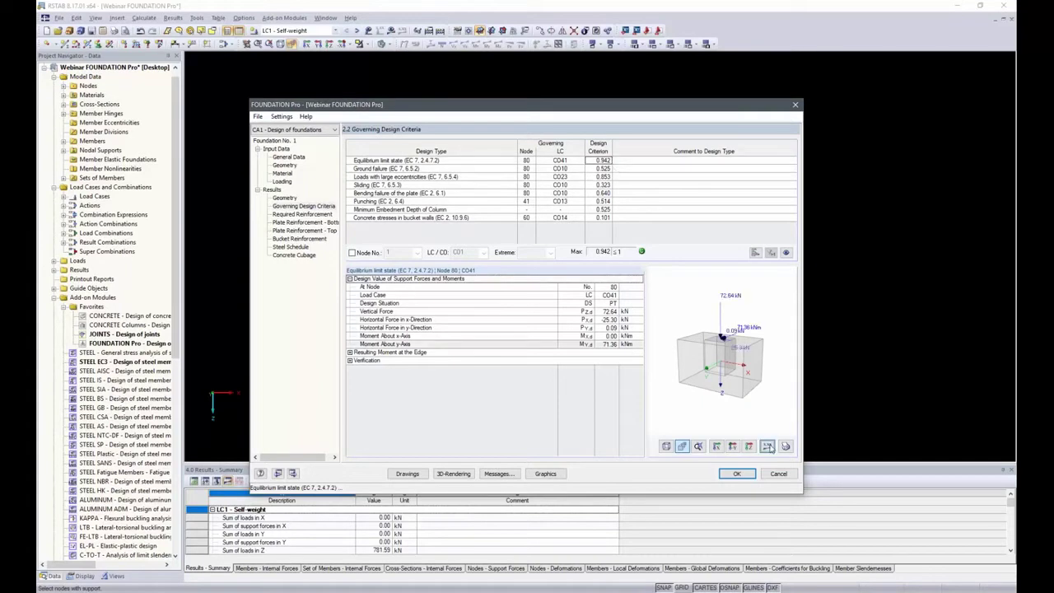
pyautogui.keyDown('ctrl'); pyautogui.moveTo(783, 336); pyautogui.dragTo(763, 365, button='middle'); pyautogui.keyUp('ctrl')
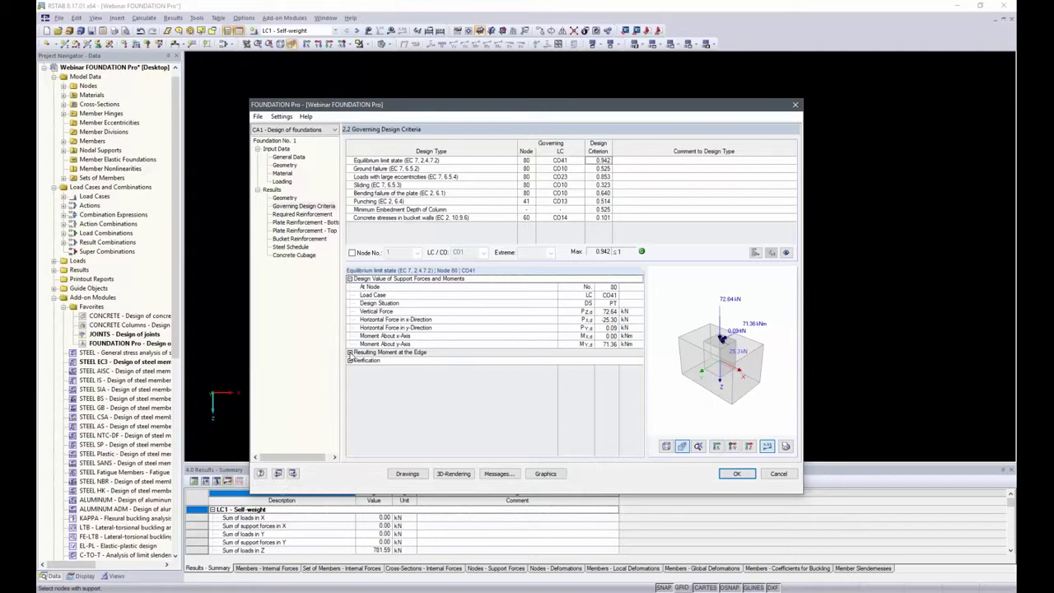
pyautogui.click(349, 352)
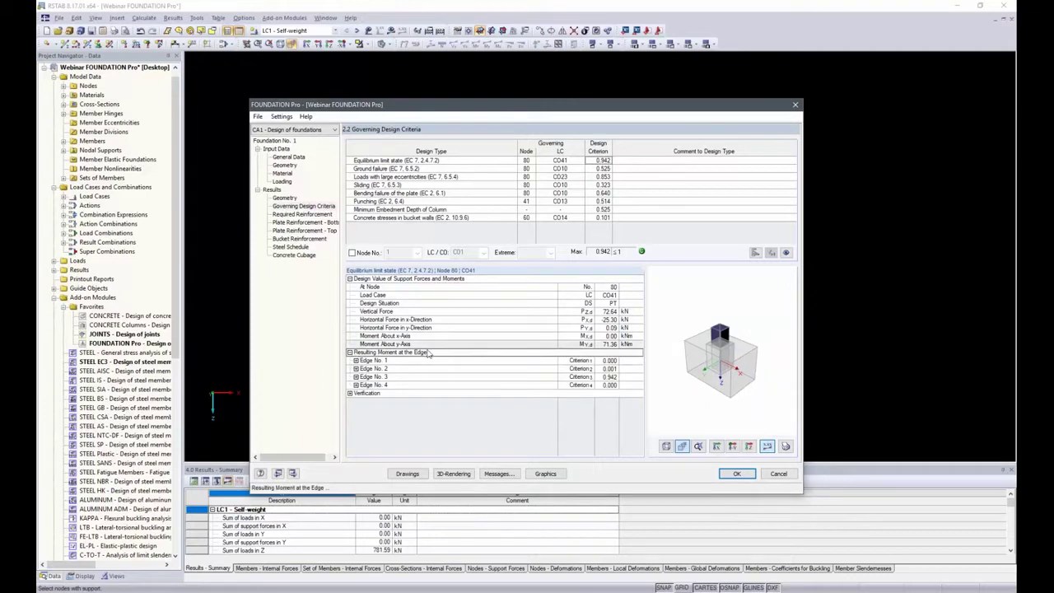
pyautogui.click(356, 376)
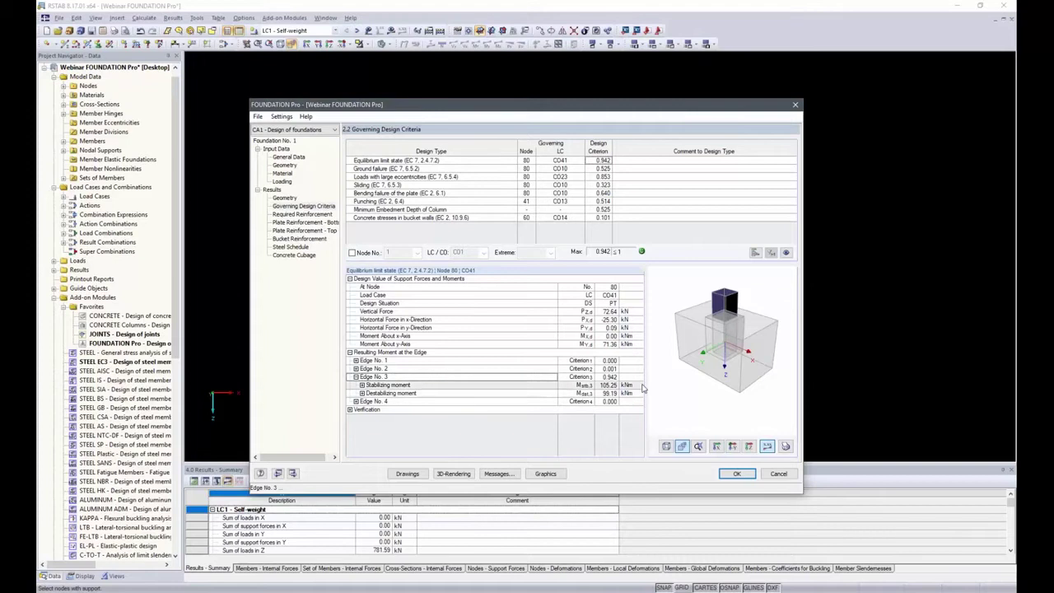
# Examine the required reinforcement for the foundation plate's bottom in x, Area II, with the governing load case's values shown in the graphic.
pyautogui.click(304, 215)
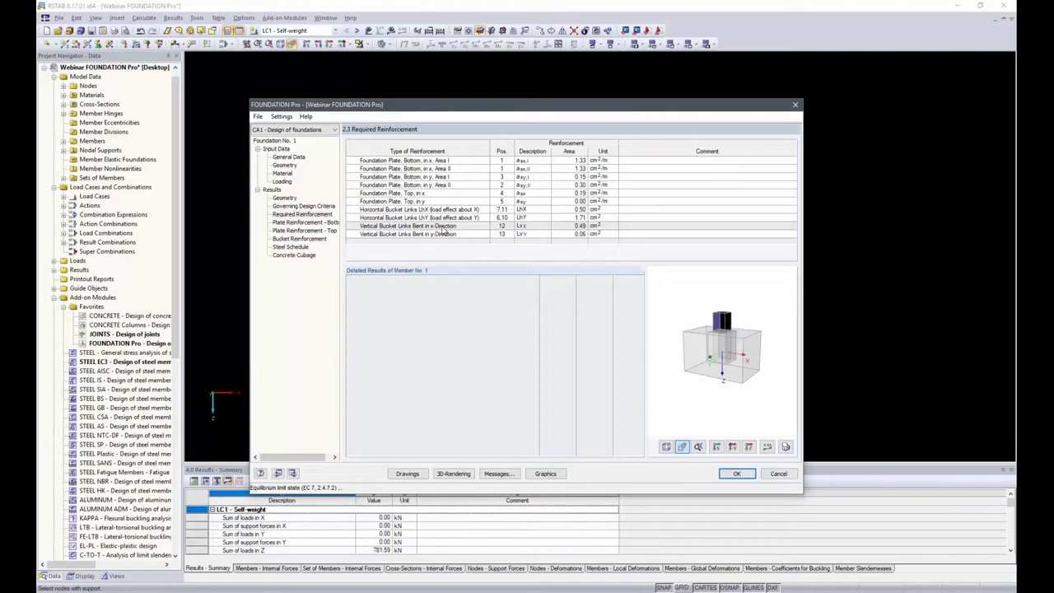
pyautogui.click(576, 168)
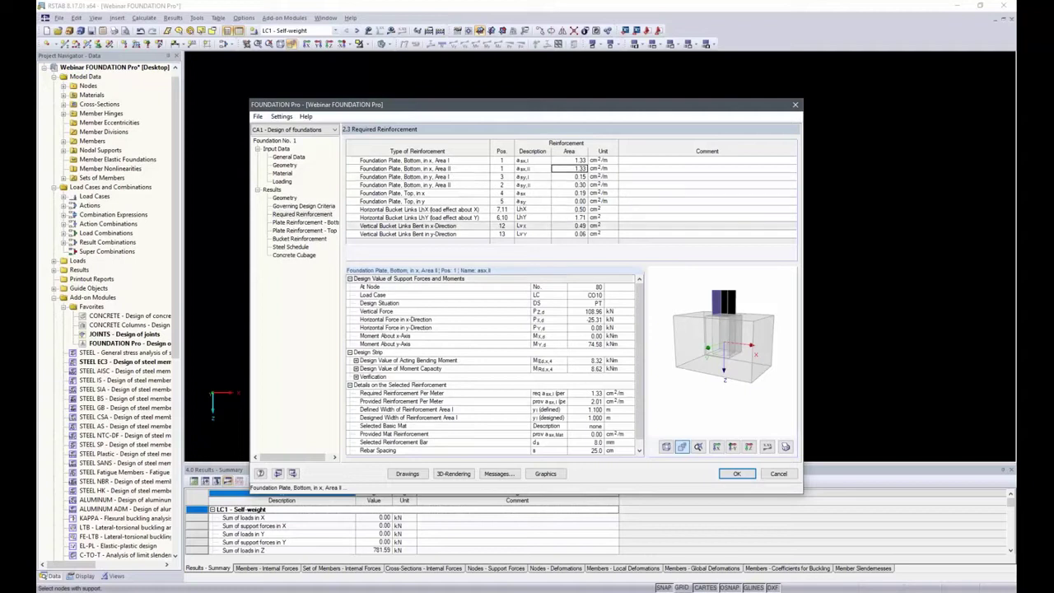
pyautogui.click(595, 295)
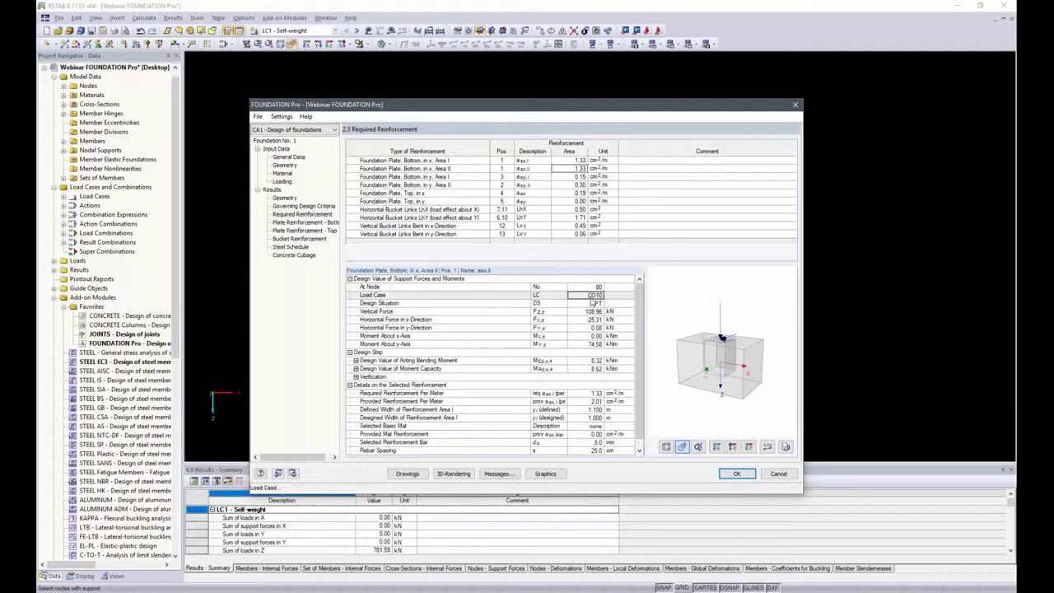
pyautogui.click(767, 446)
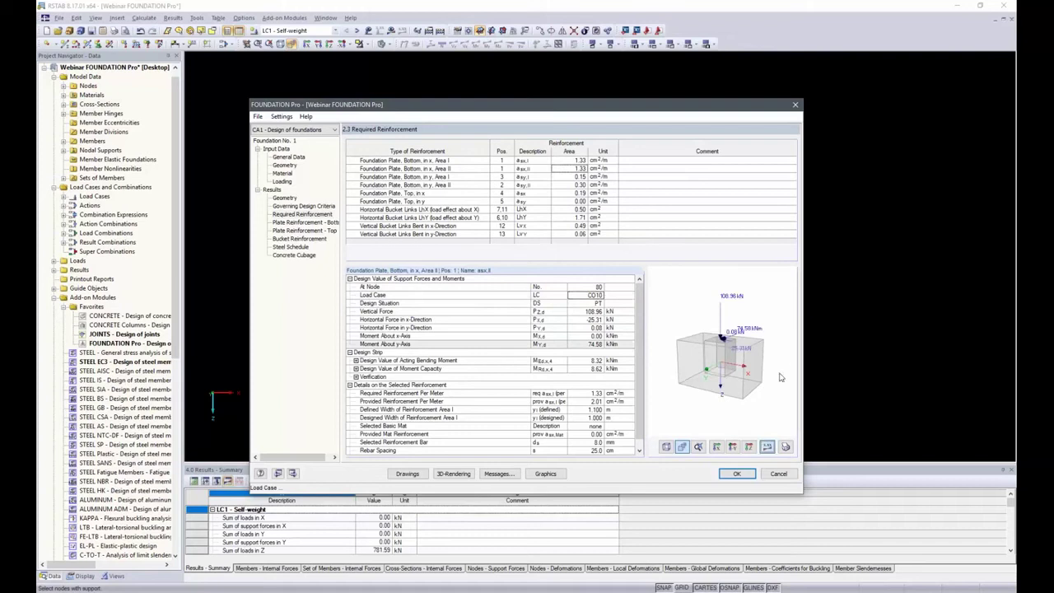
pyautogui.moveTo(761, 380); pyautogui.dragTo(745, 395, button='middle')
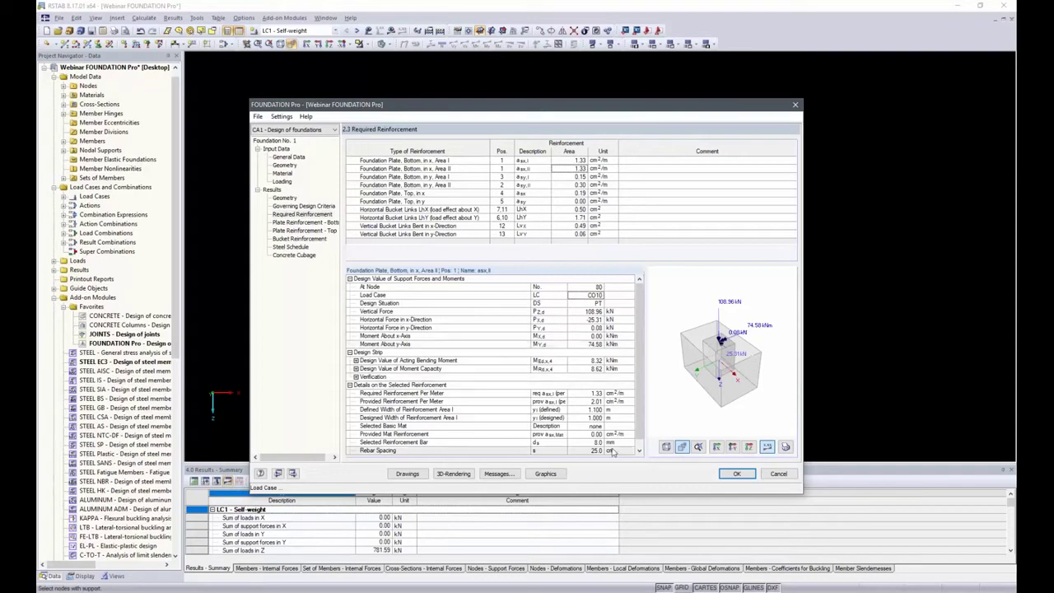
# Review the plate's bottom and top reinforcement, and keep the 8 mm at 25 cm proposal for the bottom main reinforcement in x.
pyautogui.click(305, 223)
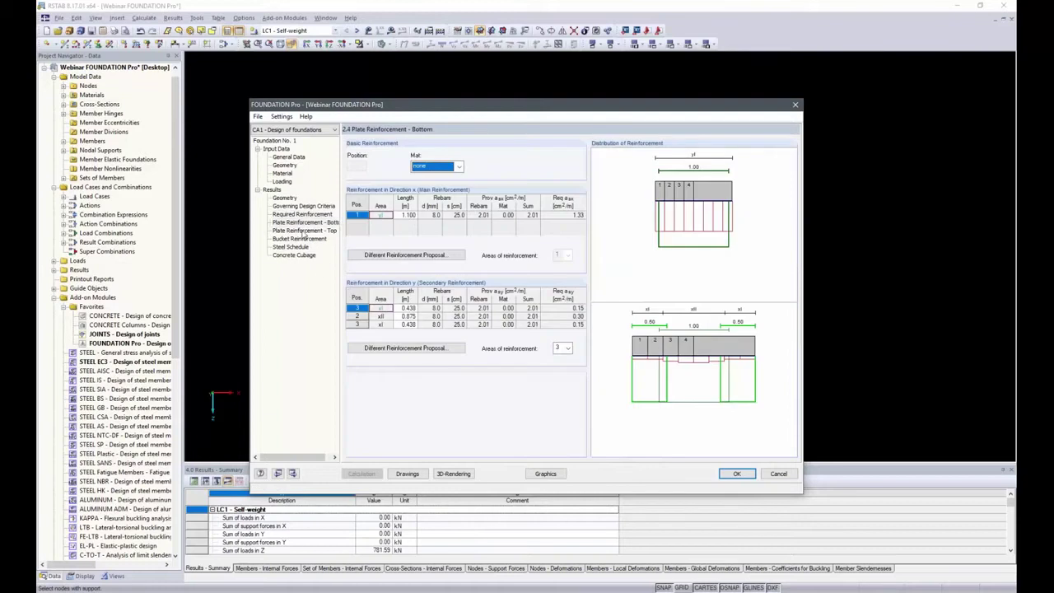
pyautogui.click(305, 231)
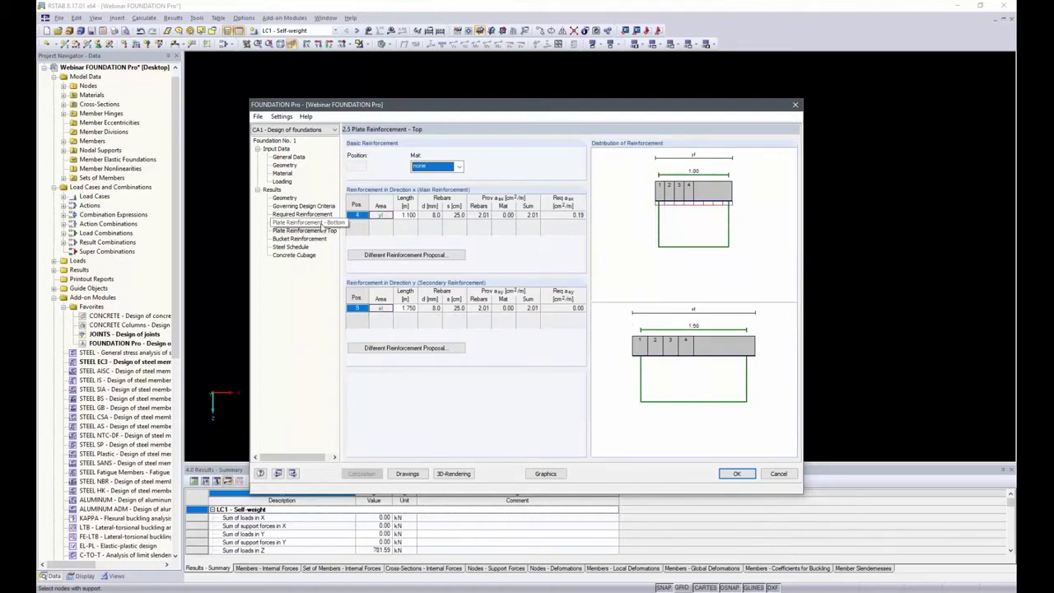
pyautogui.click(321, 224)
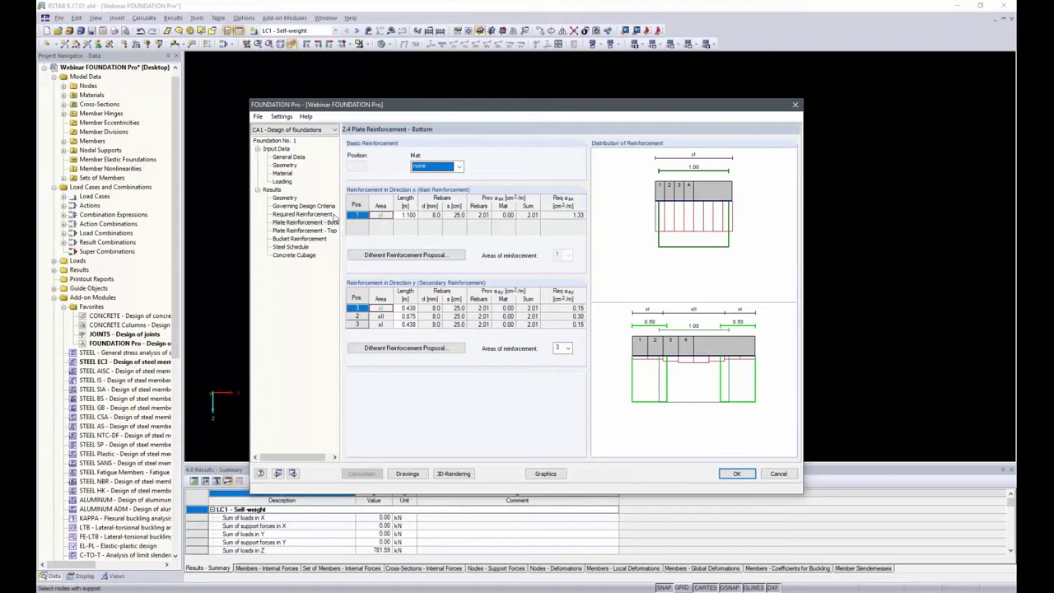
pyautogui.click(407, 257)
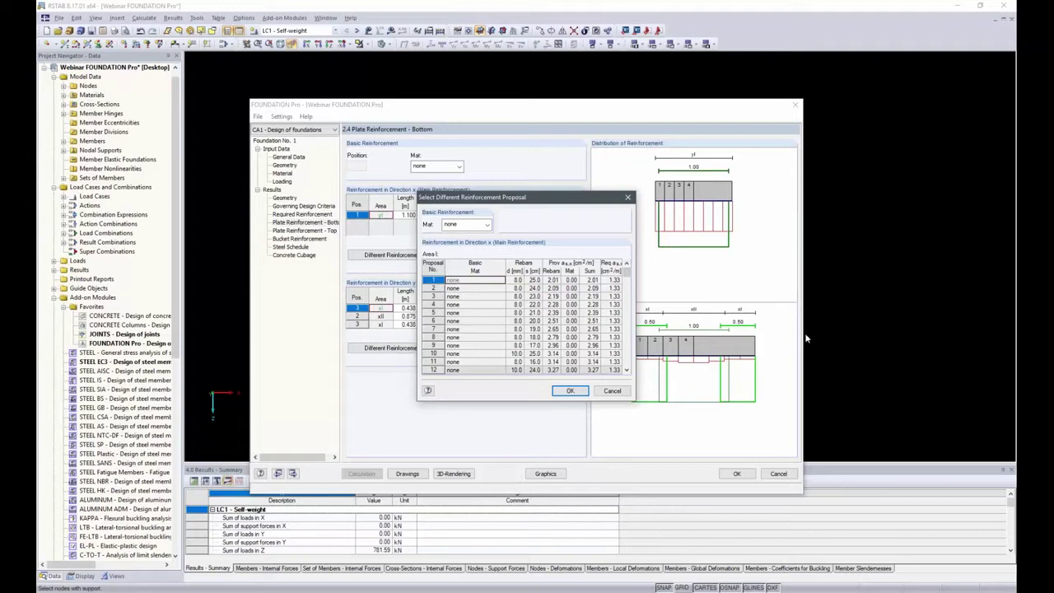
pyautogui.click(582, 391)
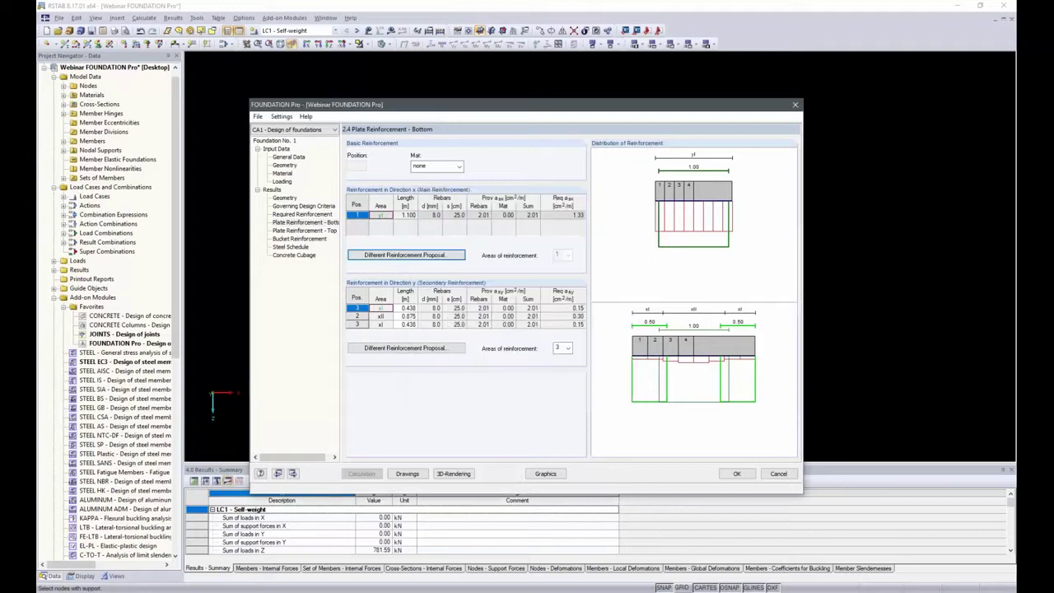
# Go to the bucket reinforcement results to examine the provided links and their 3D layout.
pyautogui.click(294, 239)
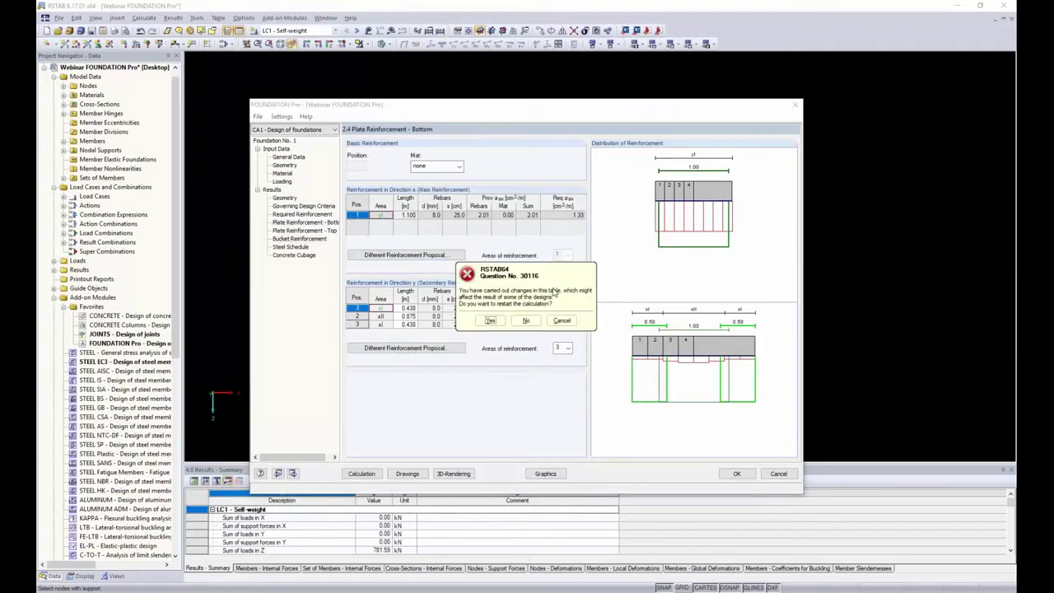
pyautogui.click(562, 320)
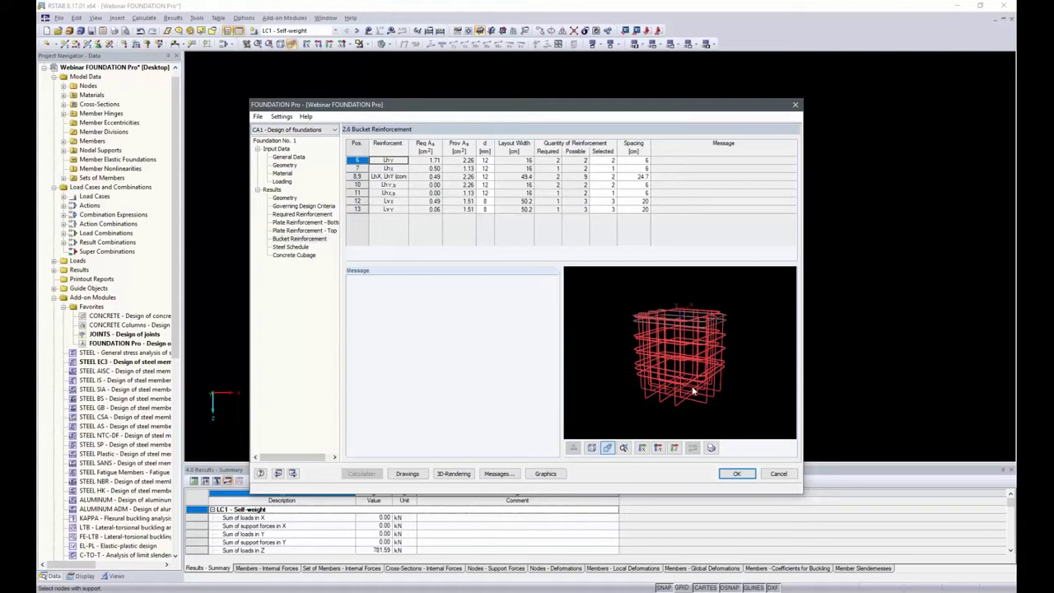
# Examine the bucket reinforcement's 3D layout, the steel schedule and the concrete cubage of foundation No. 1.
pyautogui.keyDown('ctrl'); pyautogui.moveTo(694, 377); pyautogui.dragTo(723, 342, button='middle'); pyautogui.keyUp('ctrl')
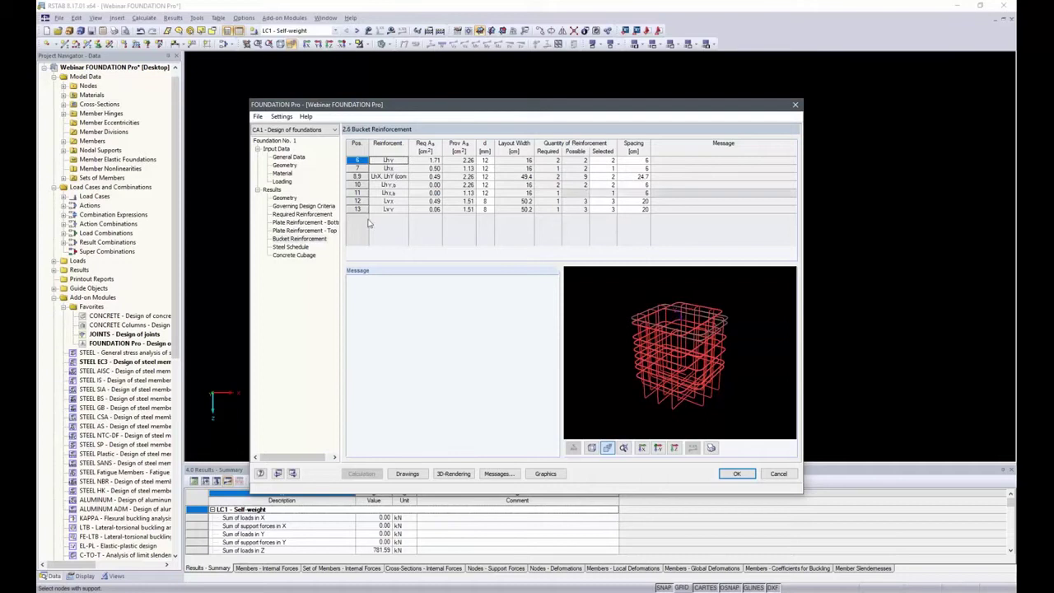
pyautogui.click(297, 247)
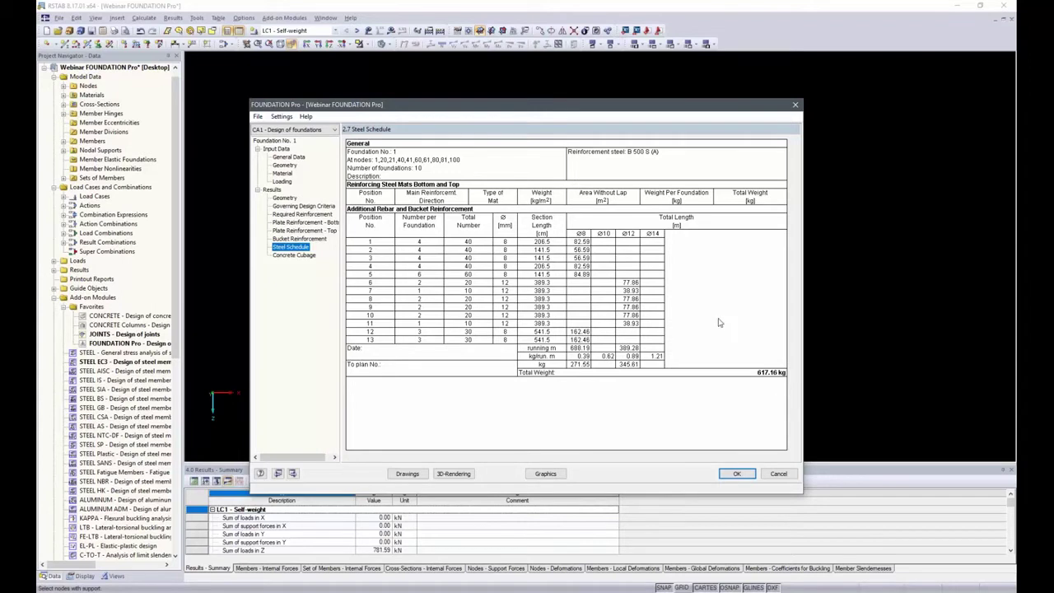
pyautogui.click(292, 256)
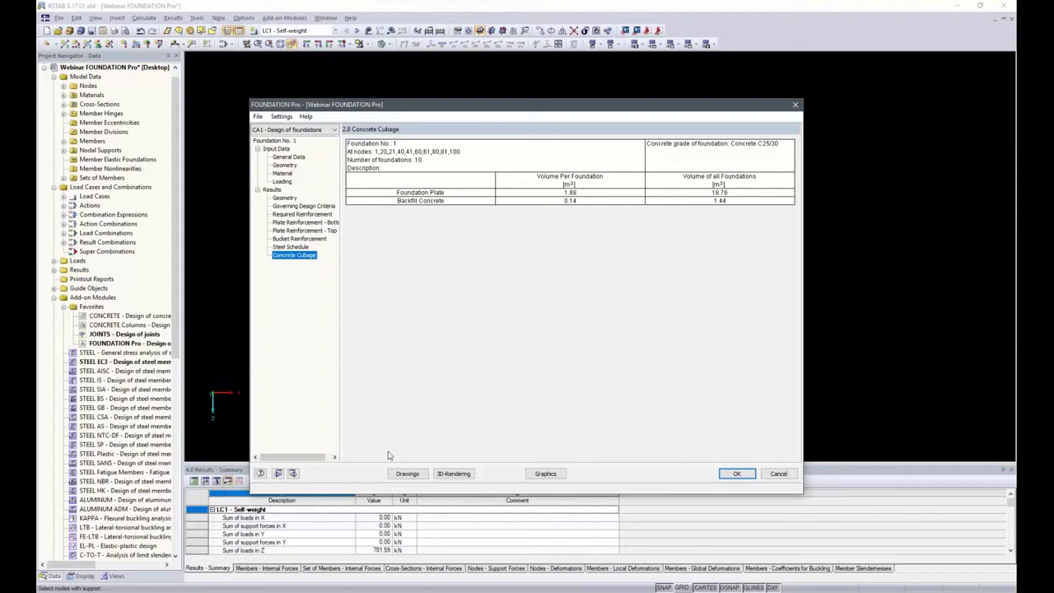
# Open the 3D rendering of the block foundation and display its dimensions.
pyautogui.click(453, 475)
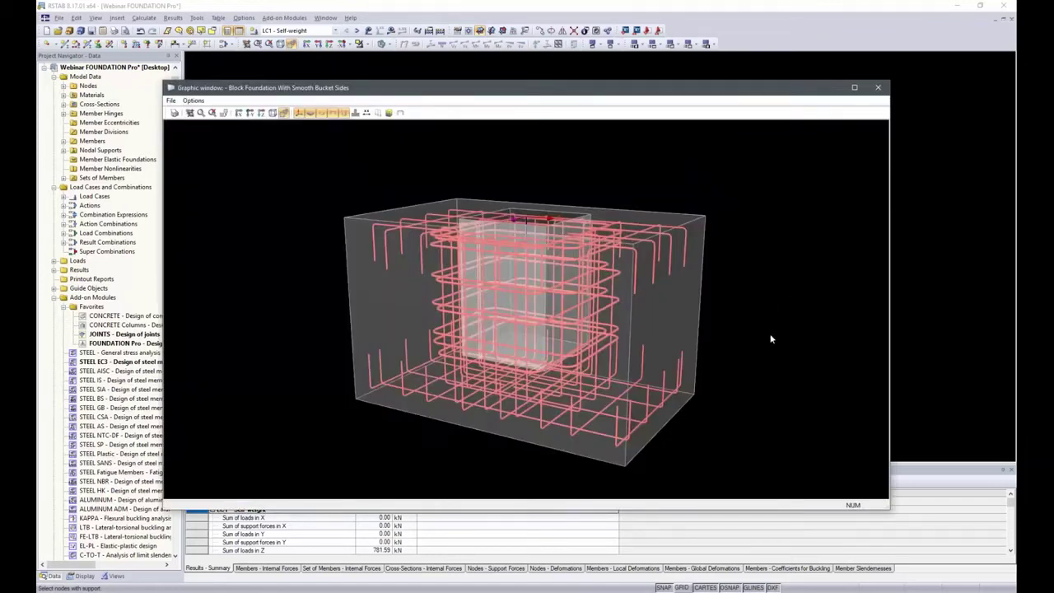
pyautogui.keyDown('ctrl'); pyautogui.moveTo(771, 335); pyautogui.dragTo(793, 333, button='middle'); pyautogui.keyUp('ctrl')
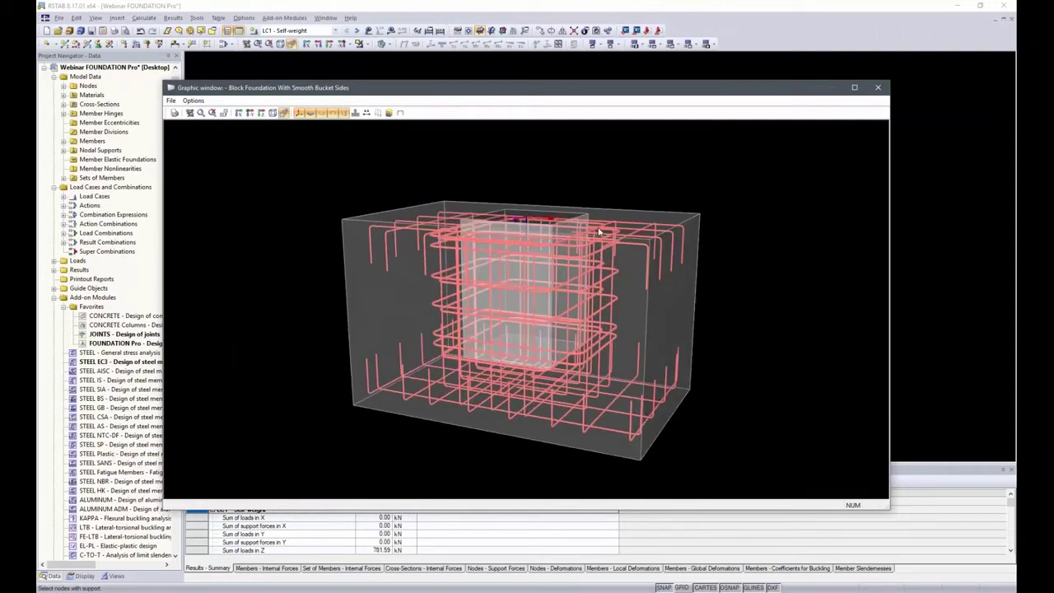
pyautogui.click(368, 113)
pyautogui.keyDown('ctrl'); pyautogui.moveTo(728, 182); pyautogui.dragTo(734, 183, button='middle'); pyautogui.keyUp('ctrl')
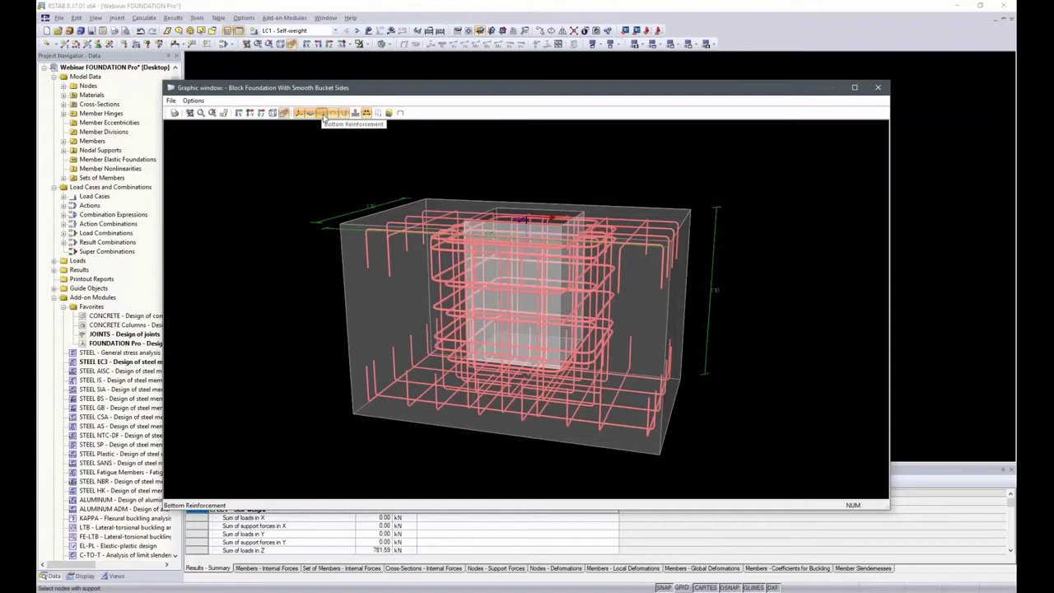
# Hide and show the bottom, top and bucket reinforcement in the rendering to inspect each group separately.
pyautogui.click(322, 114)
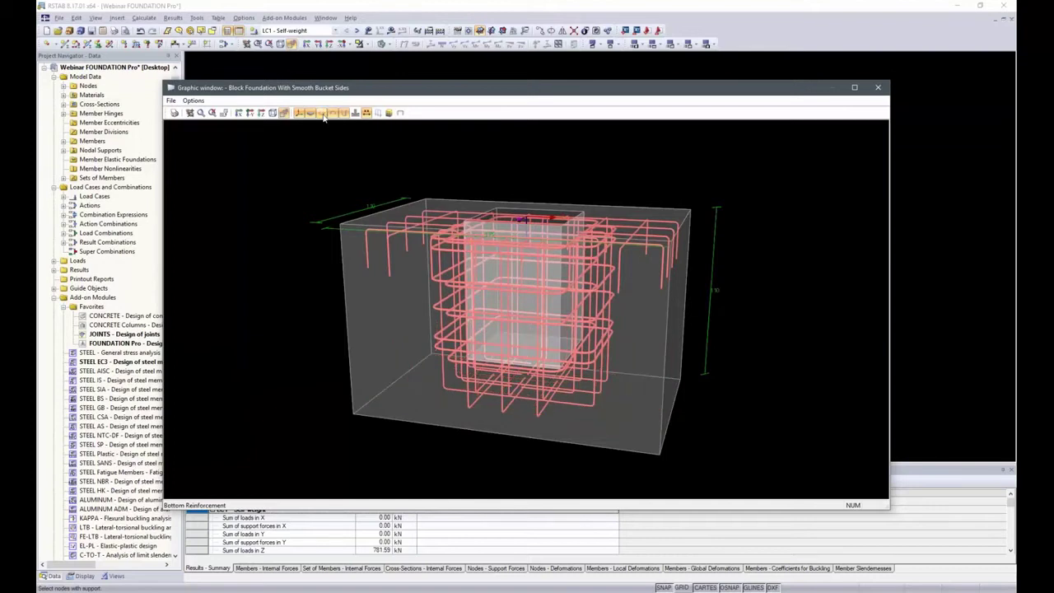
pyautogui.click(335, 113)
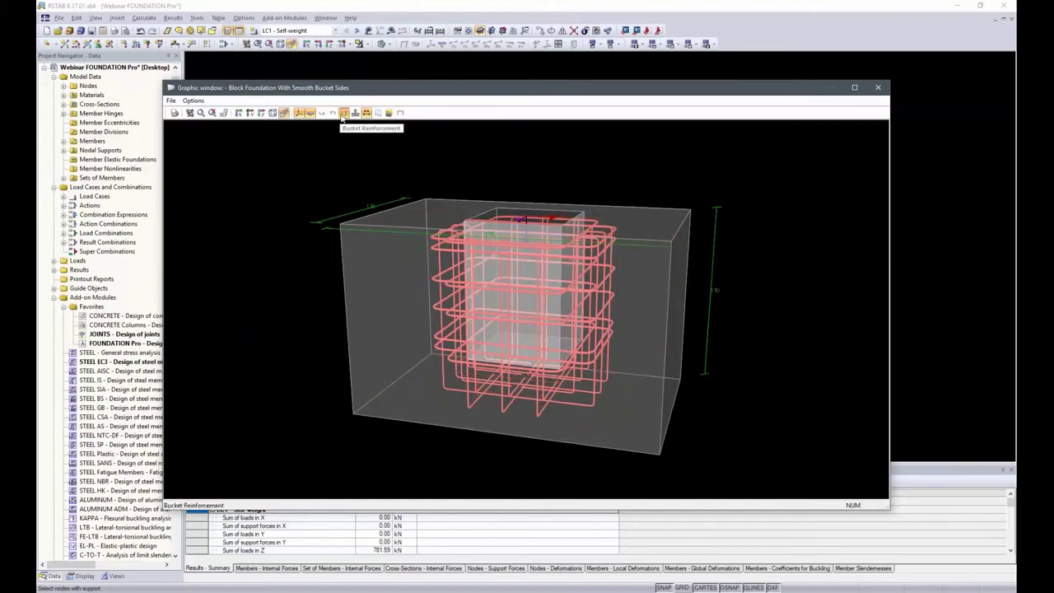
pyautogui.click(344, 114)
pyautogui.click(332, 114)
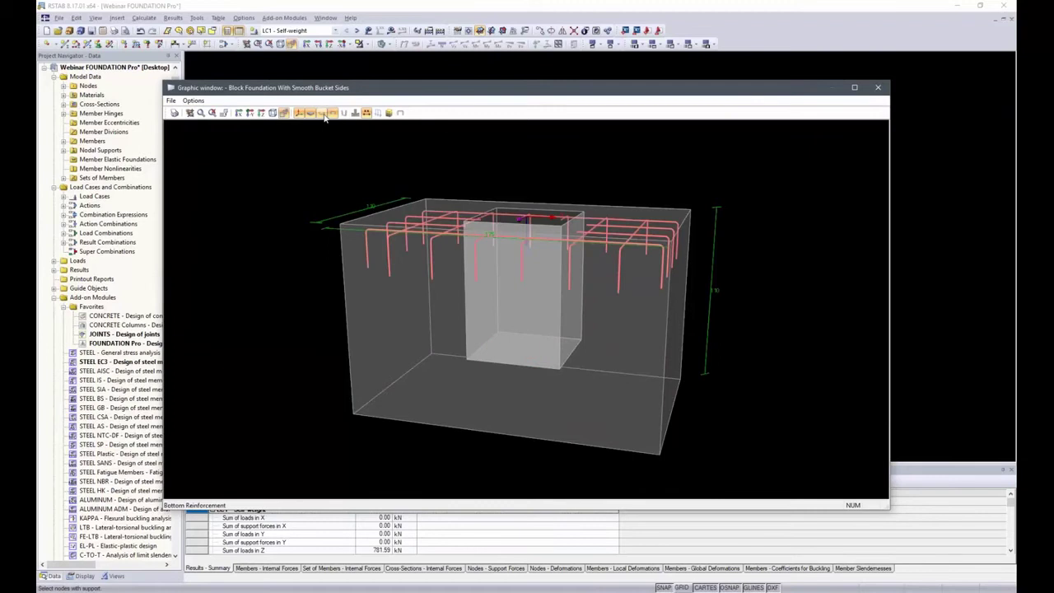
pyautogui.click(345, 113)
pyautogui.click(345, 116)
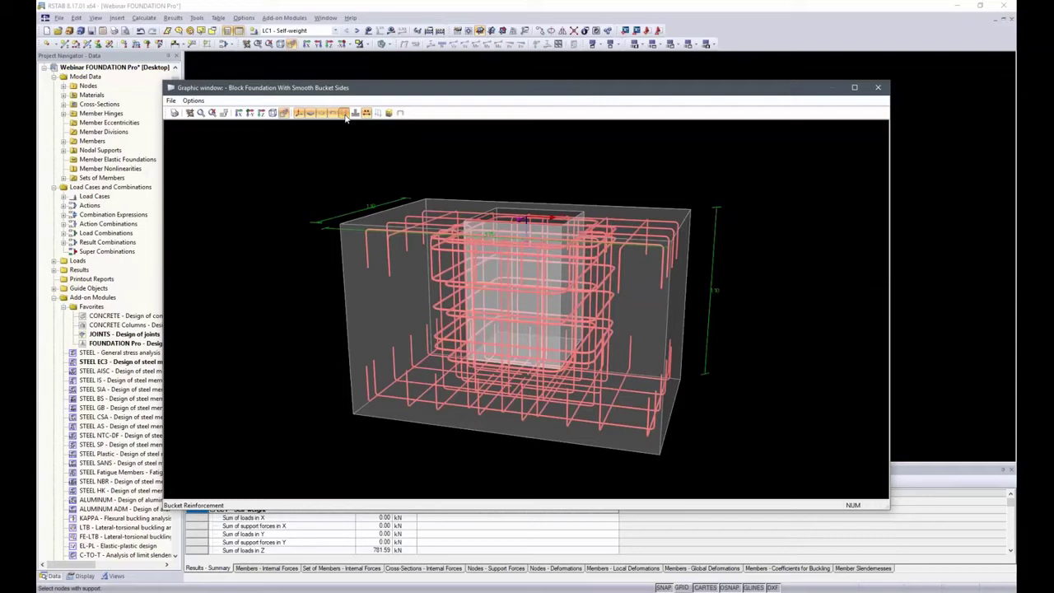
# Display the soil profile beside the foundation in the rendering and examine its full depth.
pyautogui.scroll(-3, 330, 222)
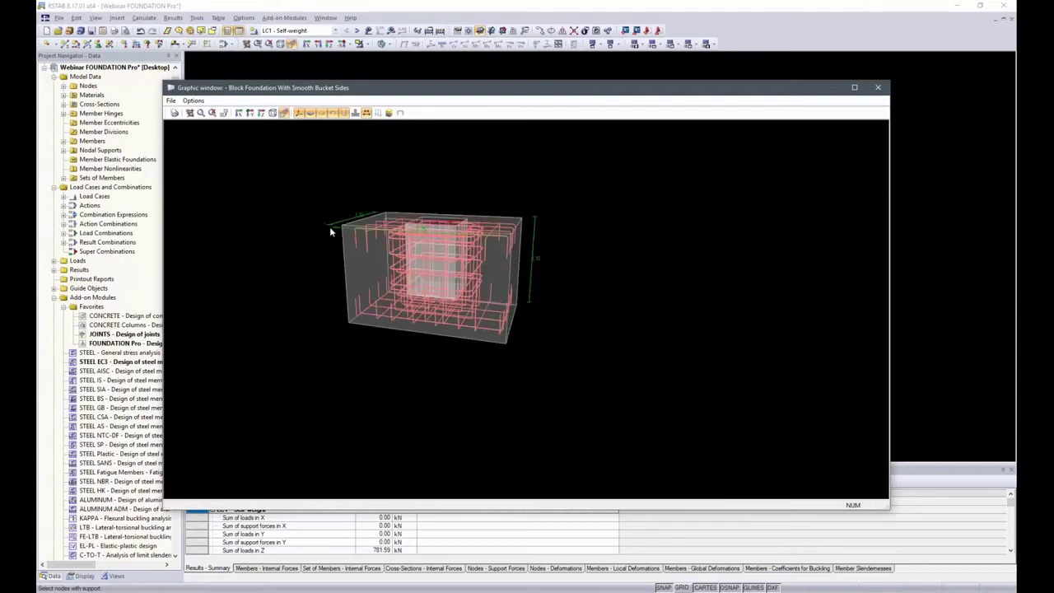
pyautogui.click(387, 115)
pyautogui.scroll(-3, 560, 233)
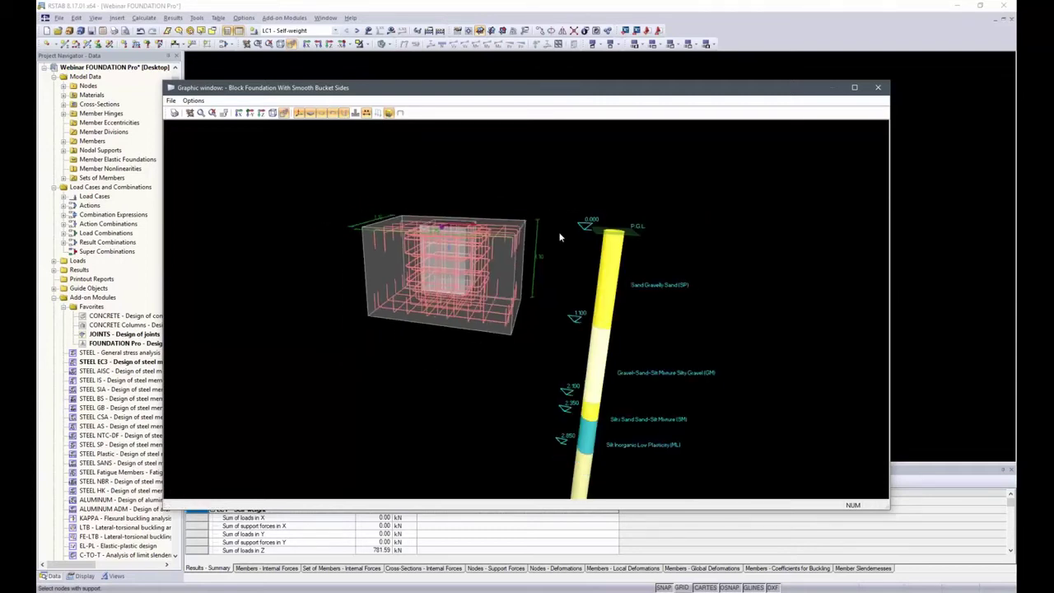
pyautogui.keyDown('ctrl'); pyautogui.moveTo(481, 279); pyautogui.dragTo(500, 265, button='middle'); pyautogui.keyUp('ctrl')
pyautogui.scroll(-3, 502, 265)
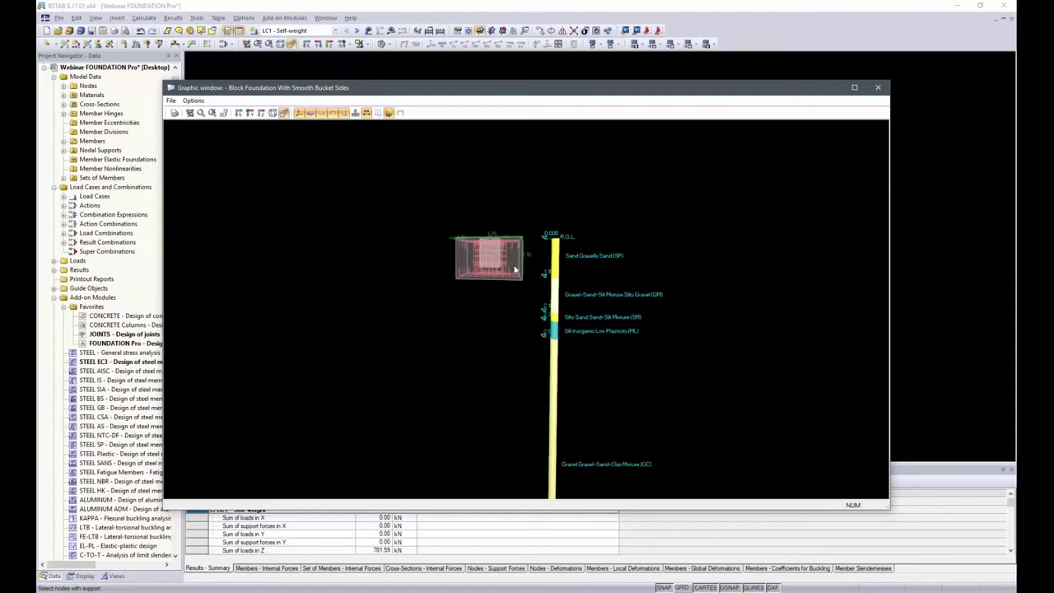
pyautogui.scroll(-3, 564, 261)
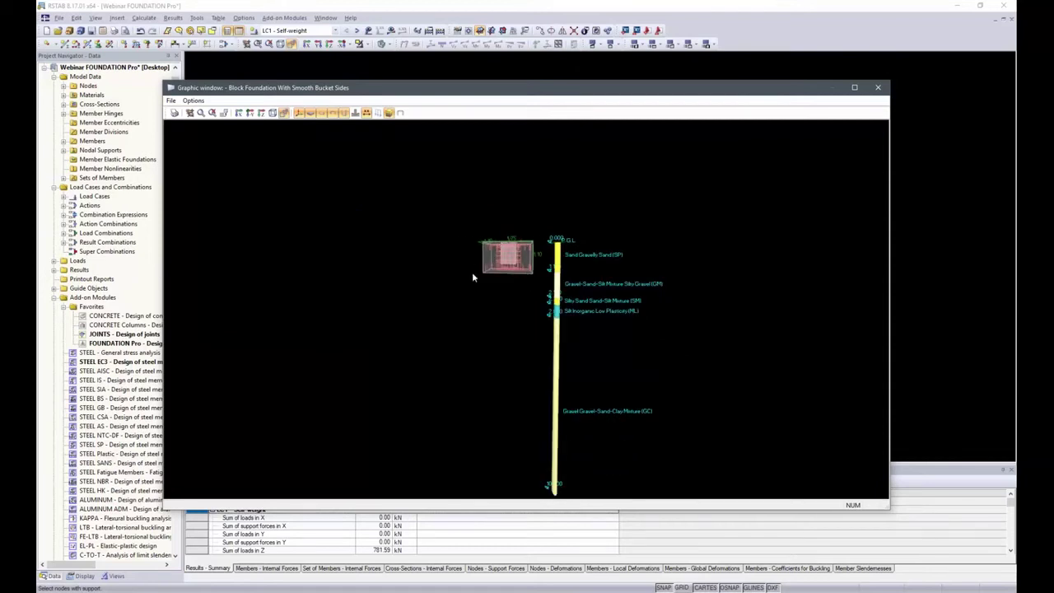
pyautogui.moveTo(485, 289); pyautogui.dragTo(413, 231, button='middle')
pyautogui.scroll(1, 496, 277)
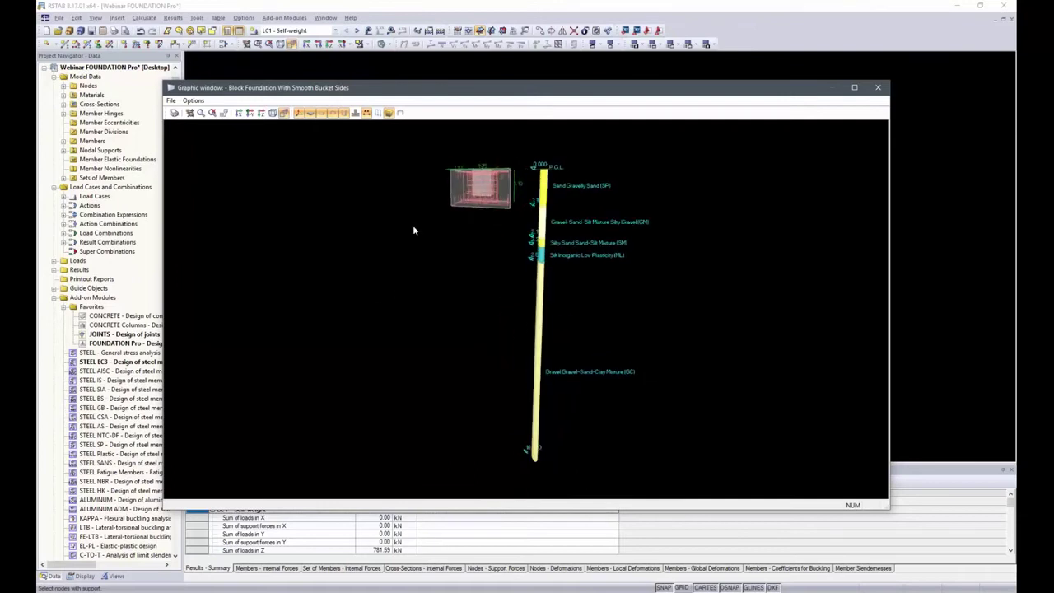
# View the foundation and soil profile isometrically without perspective, inspect the soil layers, and close the rendering.
pyautogui.click(272, 113)
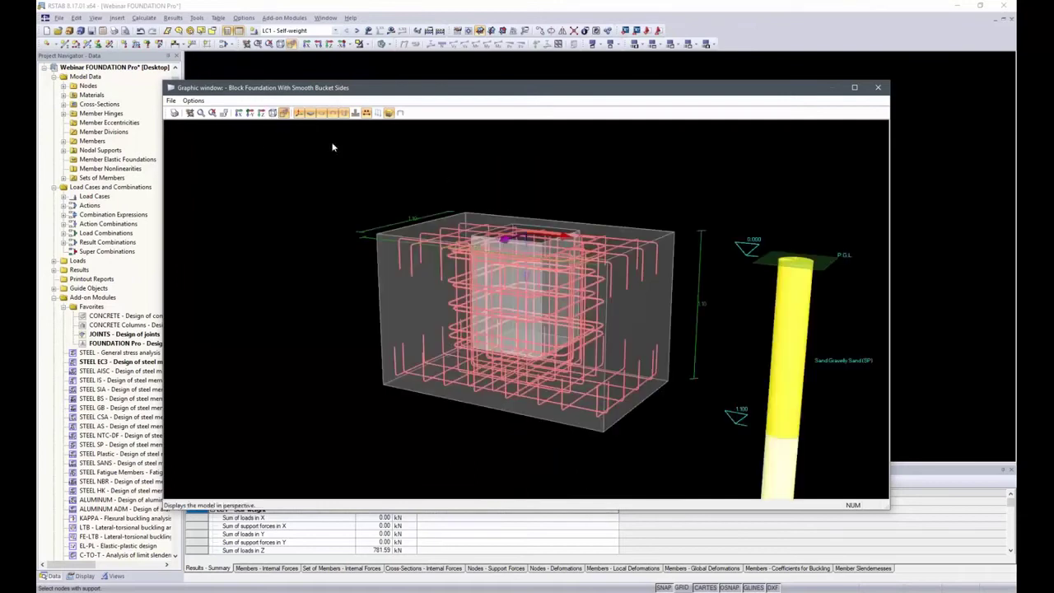
pyautogui.scroll(-5, 370, 205)
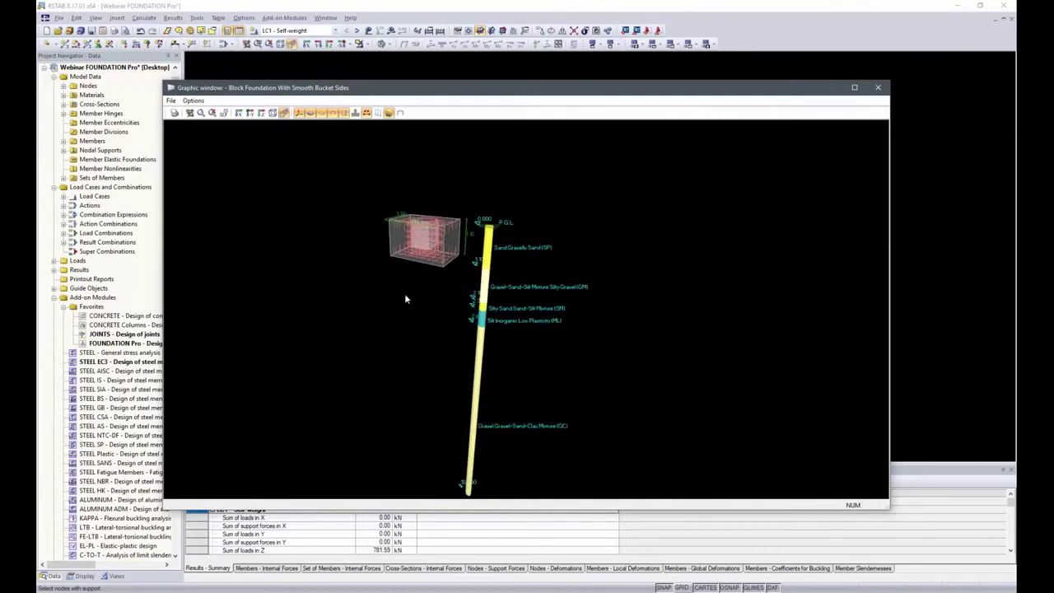
pyautogui.click(284, 113)
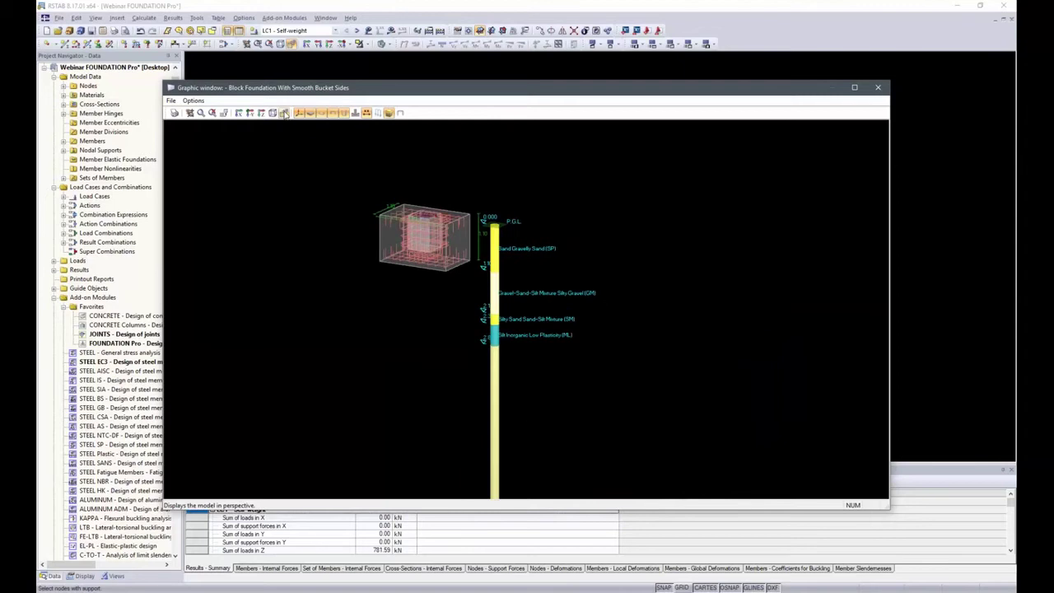
pyautogui.scroll(-4, 518, 247)
pyautogui.moveTo(453, 374); pyautogui.dragTo(494, 324, button='middle')
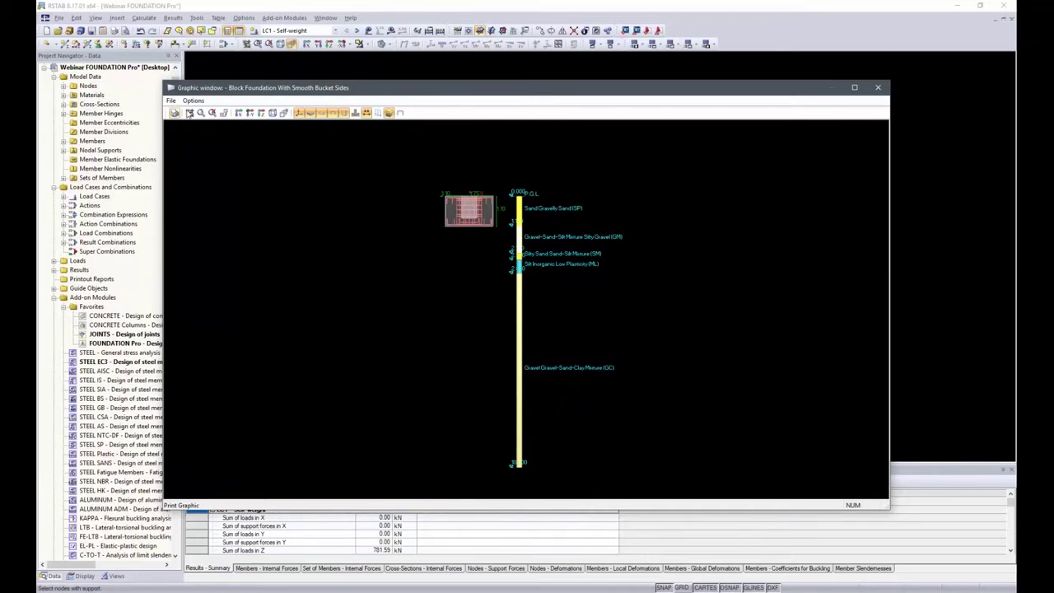
pyautogui.click(878, 87)
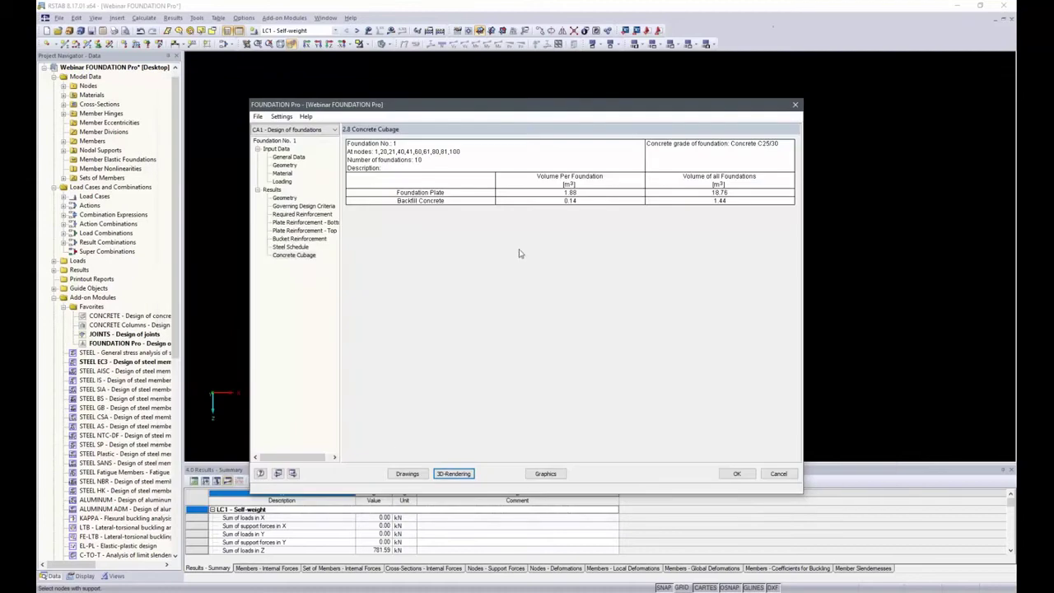
# Review the reinforcement drawings of the bottom plate and bucket sections, then look up the DXF export option for them.
pyautogui.click(408, 474)
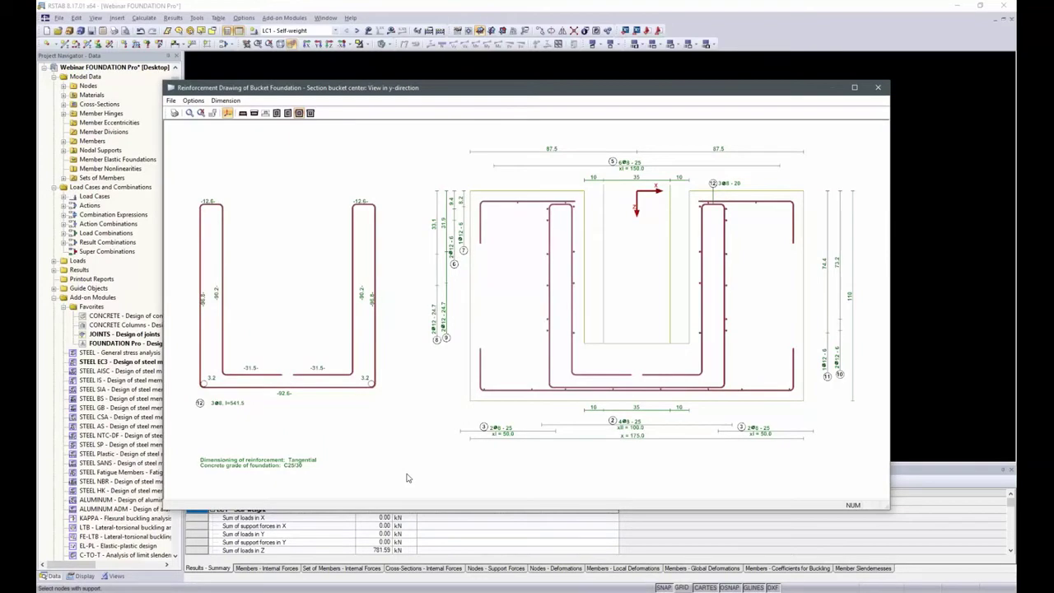
pyautogui.click(253, 113)
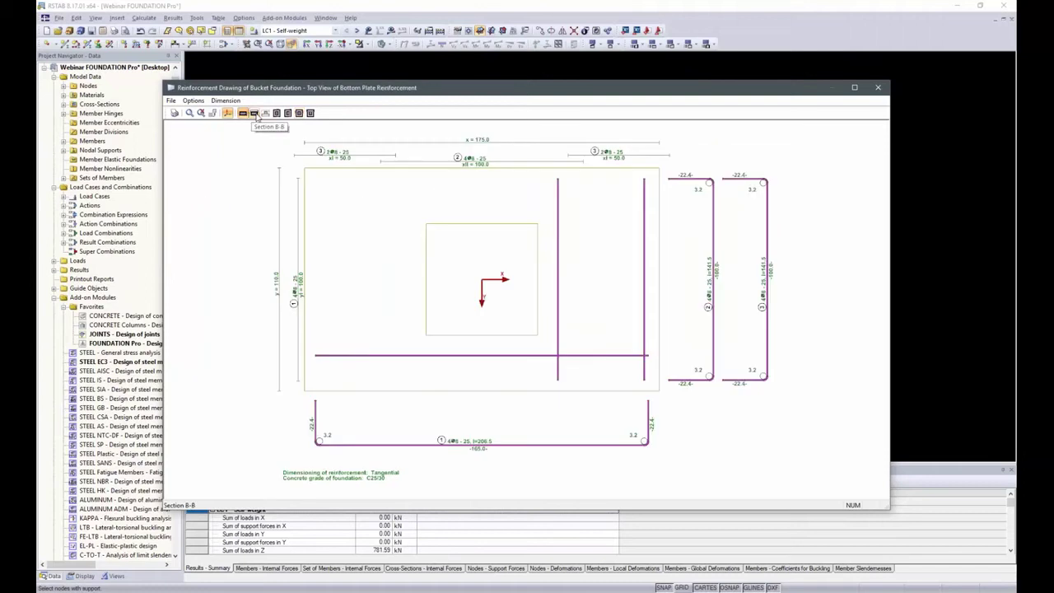
pyautogui.click(255, 114)
pyautogui.click(277, 112)
pyautogui.click(287, 113)
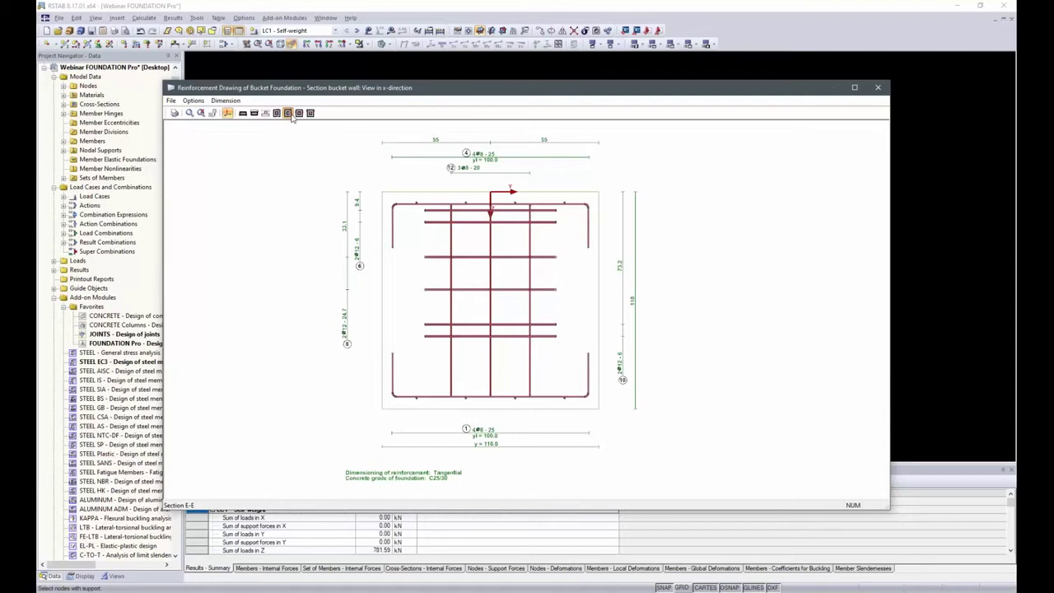
pyautogui.click(878, 87)
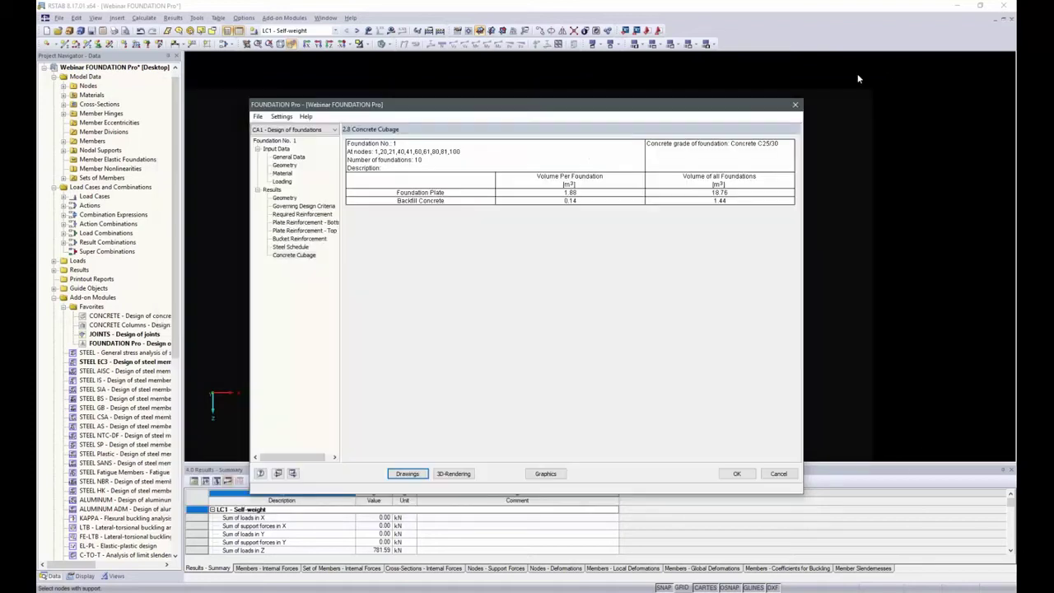
pyautogui.click(258, 117)
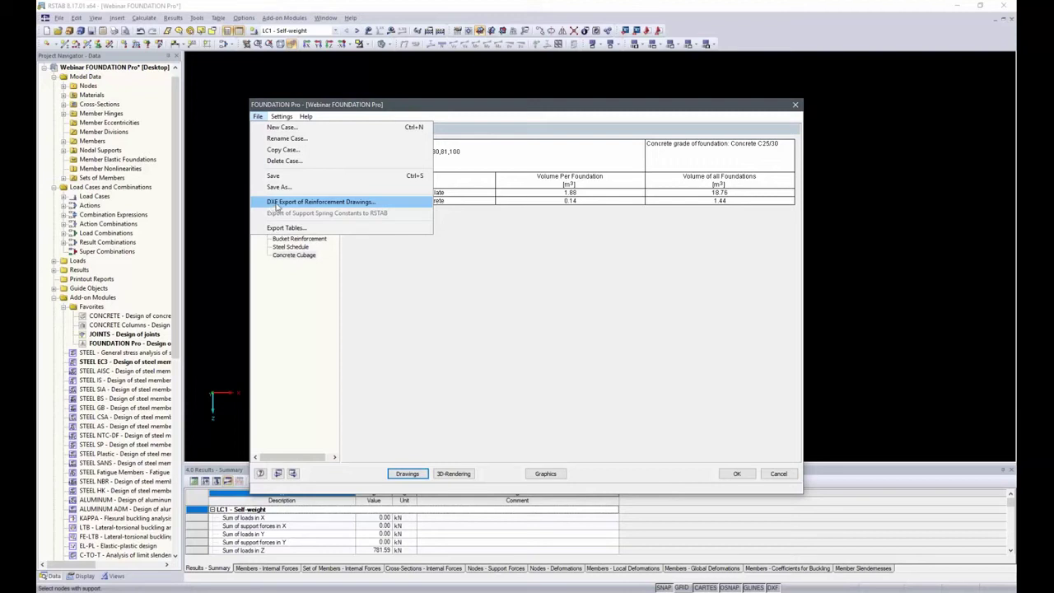
pyautogui.click(510, 251)
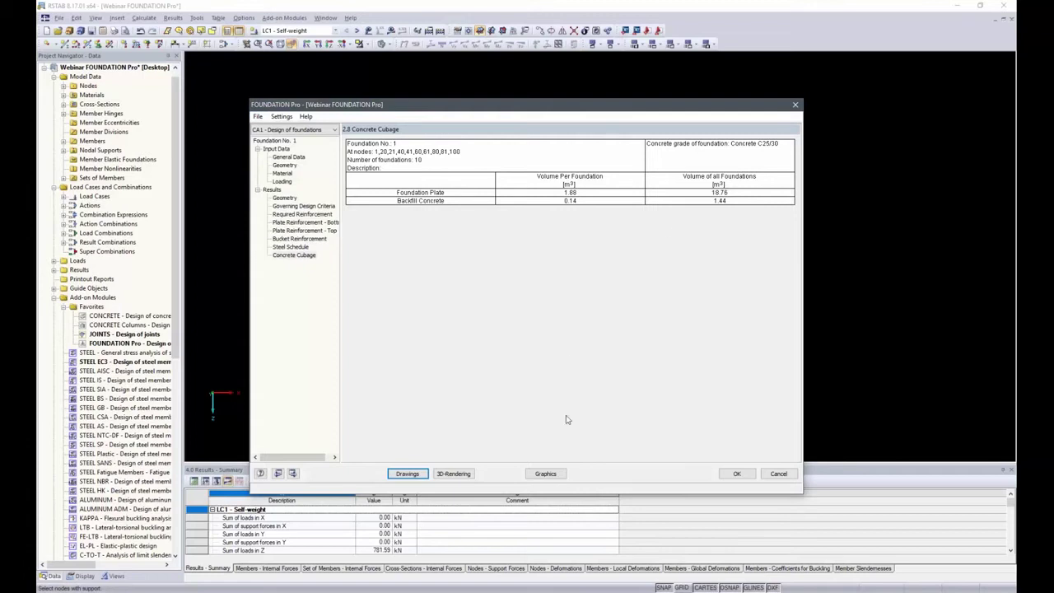
# Show the designed foundations graphically in the RSTAB model and inspect them beneath the hall's columns from several directions.
pyautogui.click(547, 474)
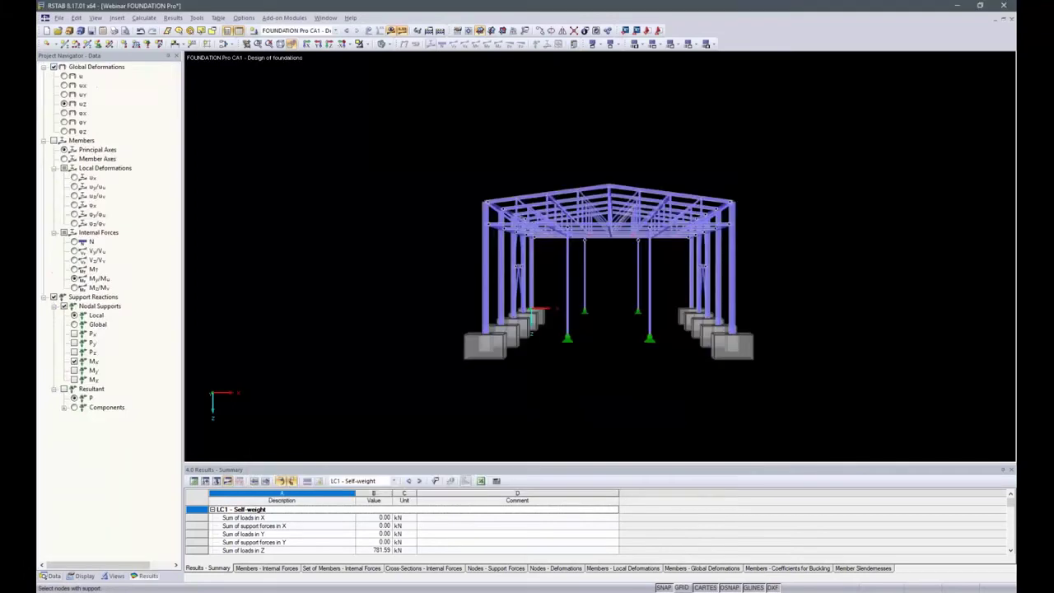
pyautogui.keyDown('ctrl'); pyautogui.moveTo(873, 268); pyautogui.dragTo(609, 297, button='middle'); pyautogui.keyUp('ctrl')
pyautogui.scroll(3, 633, 406)
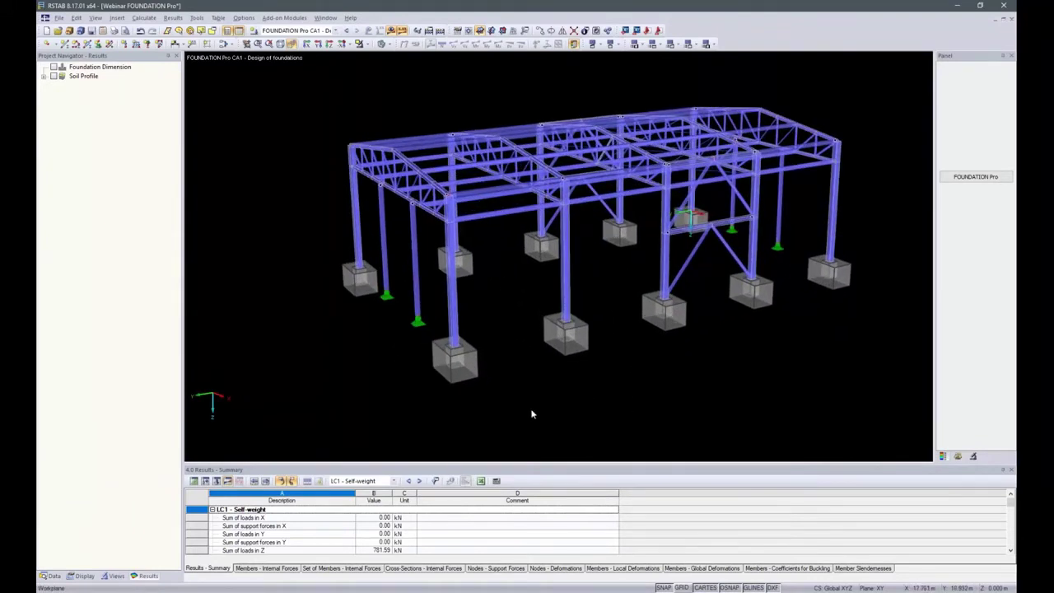
pyautogui.keyDown('ctrl'); pyautogui.moveTo(508, 417); pyautogui.dragTo(524, 412, button='middle'); pyautogui.keyUp('ctrl')
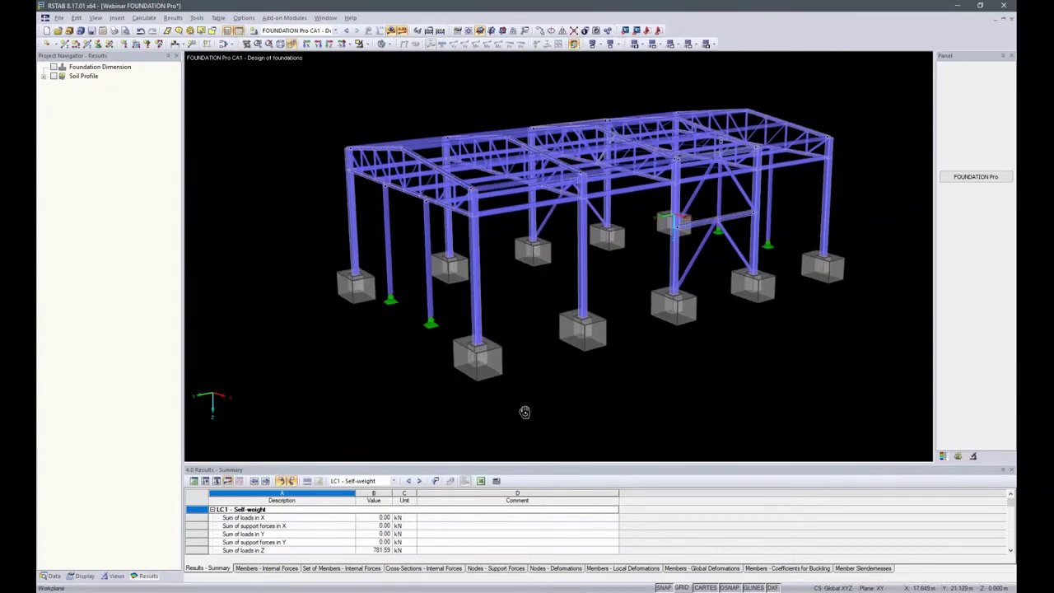
pyautogui.keyDown('ctrl'); pyautogui.moveTo(525, 412); pyautogui.dragTo(762, 358, button='middle'); pyautogui.keyUp('ctrl')
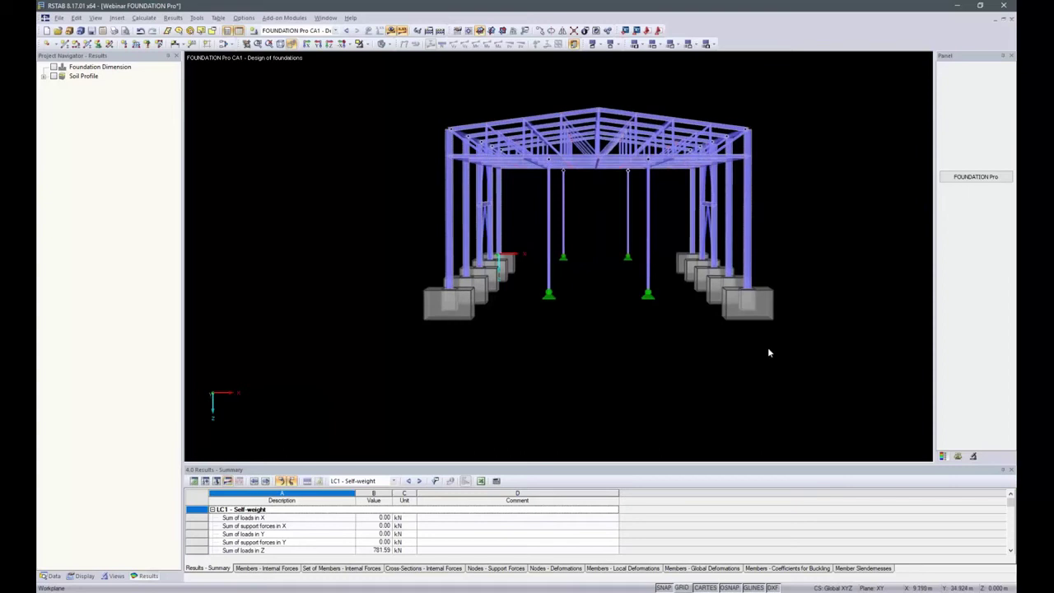
# Copy the current foundation for nodes 109, 110, 125 and 126, set its type to Foundation plate, and go to its geometry data.
pyautogui.click(980, 177)
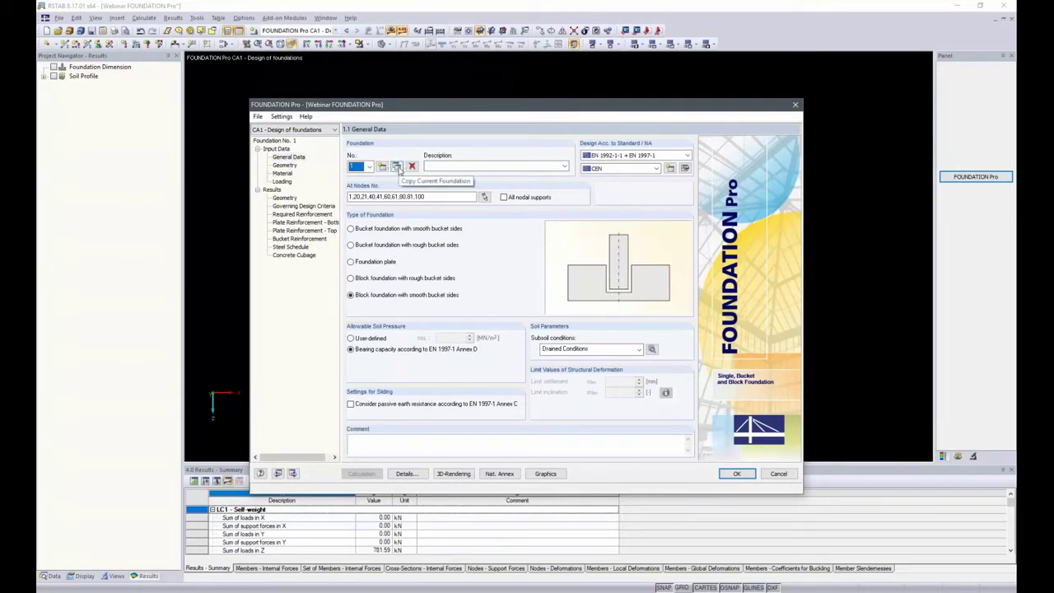
pyautogui.click(398, 168)
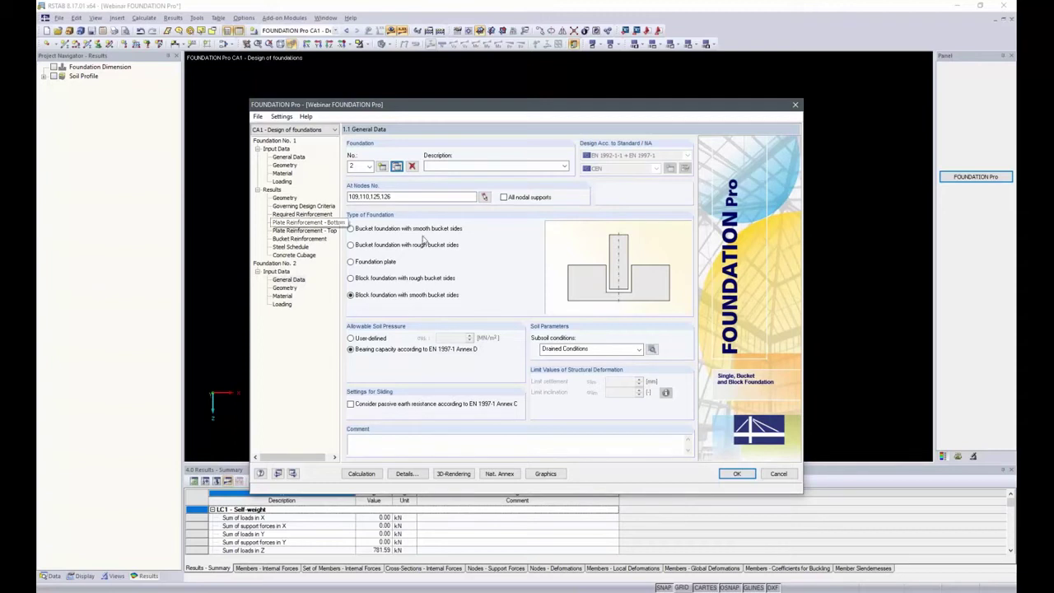
pyautogui.click(353, 262)
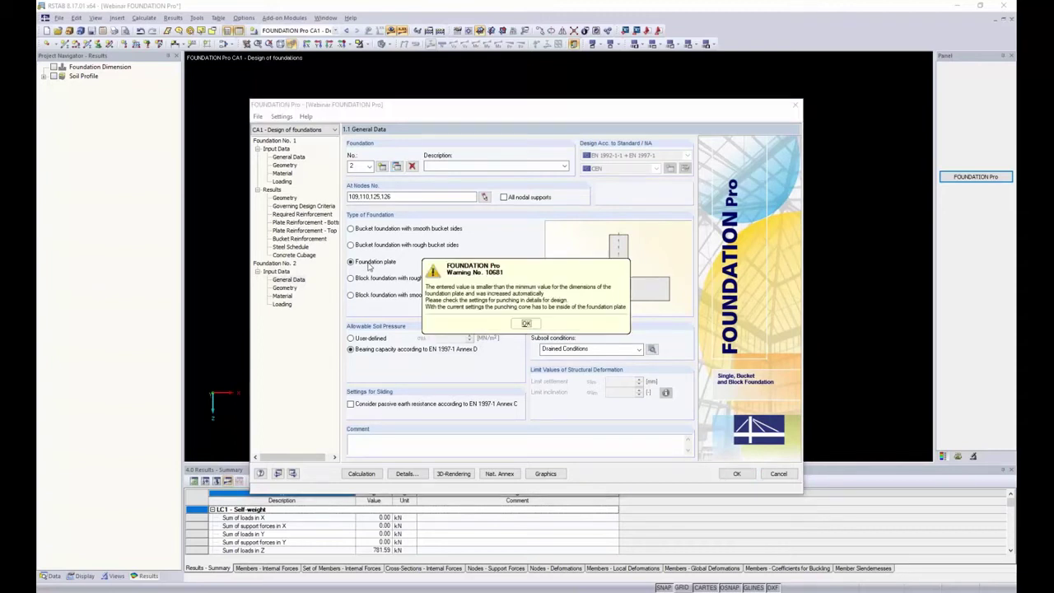
pyautogui.click(526, 323)
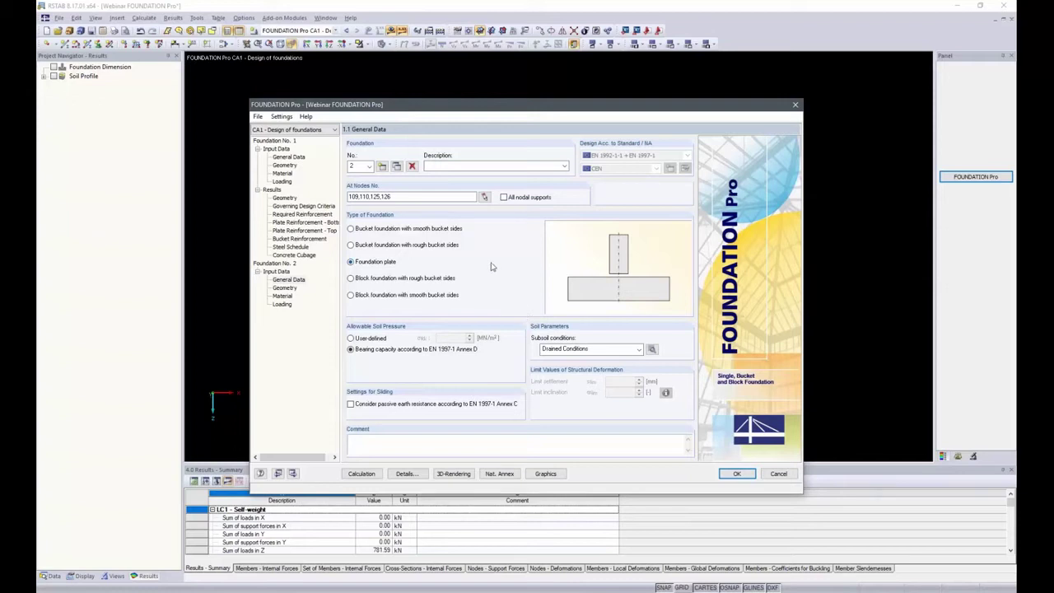
pyautogui.click(288, 288)
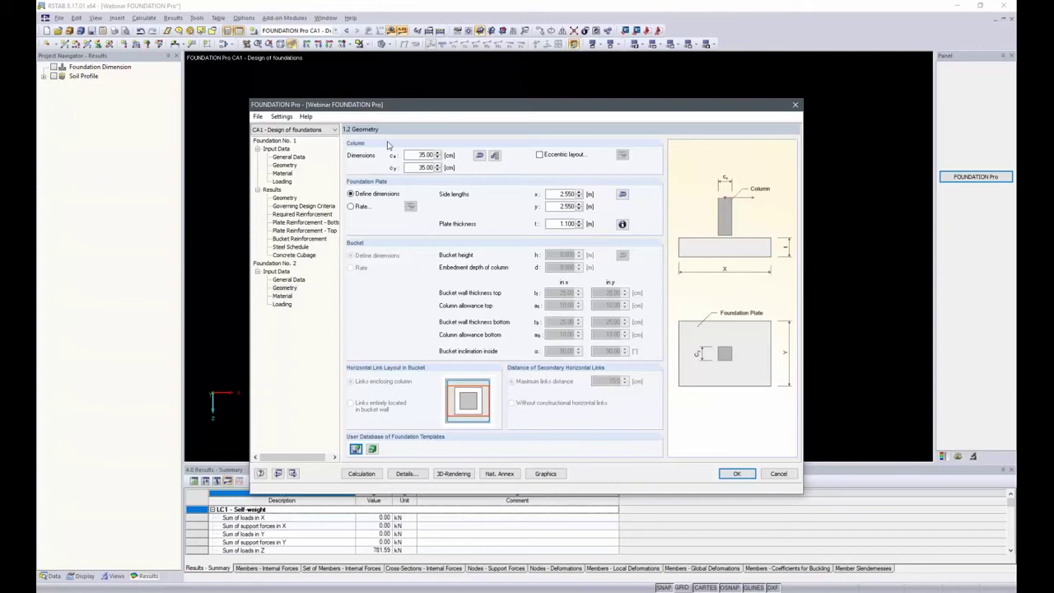
# Set the column dimensions of the second foundation to 20 cm in both directions.
pyautogui.click(478, 155)
pyautogui.doubleClick(424, 155)
pyautogui.write('20')
pyautogui.press('Tab')
# Set the foundation plate's thickness to 0.8 m and its y side length to 1.8 m.
pyautogui.doubleClick(564, 223)
pyautogui.press('BackSpace')
pyautogui.write('.8')
pyautogui.click(566, 206)
pyautogui.write('8')
pyautogui.hotkey('ctrl', 'a')
pyautogui.press('BackSpace')
pyautogui.click(559, 194)
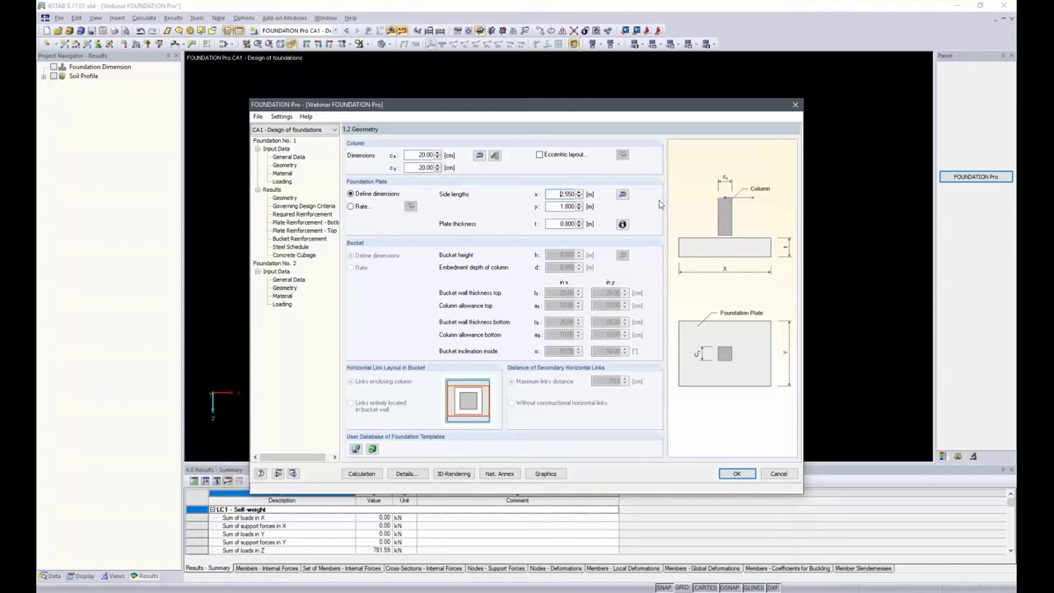
# Enable the design without bending reinforcement according to 12.9.3 for the foundation plate.
pyautogui.click(409, 473)
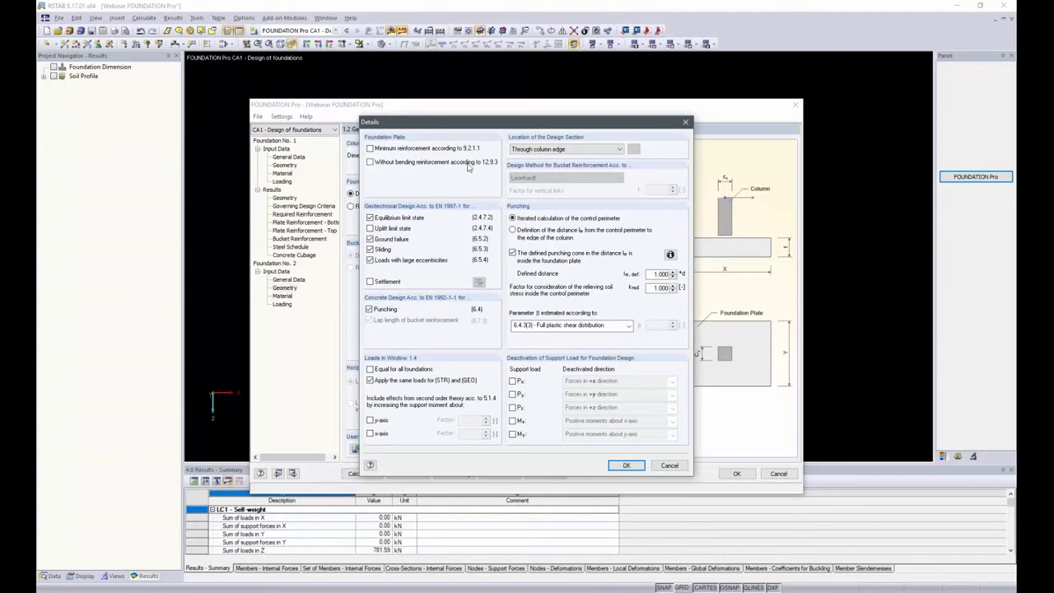
pyautogui.click(371, 162)
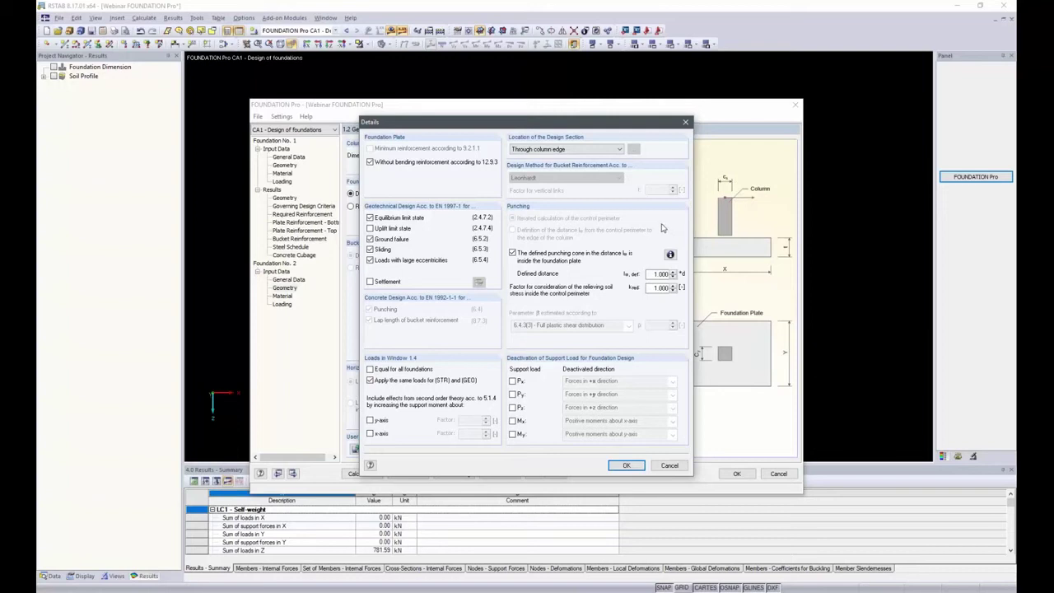
pyautogui.click(625, 466)
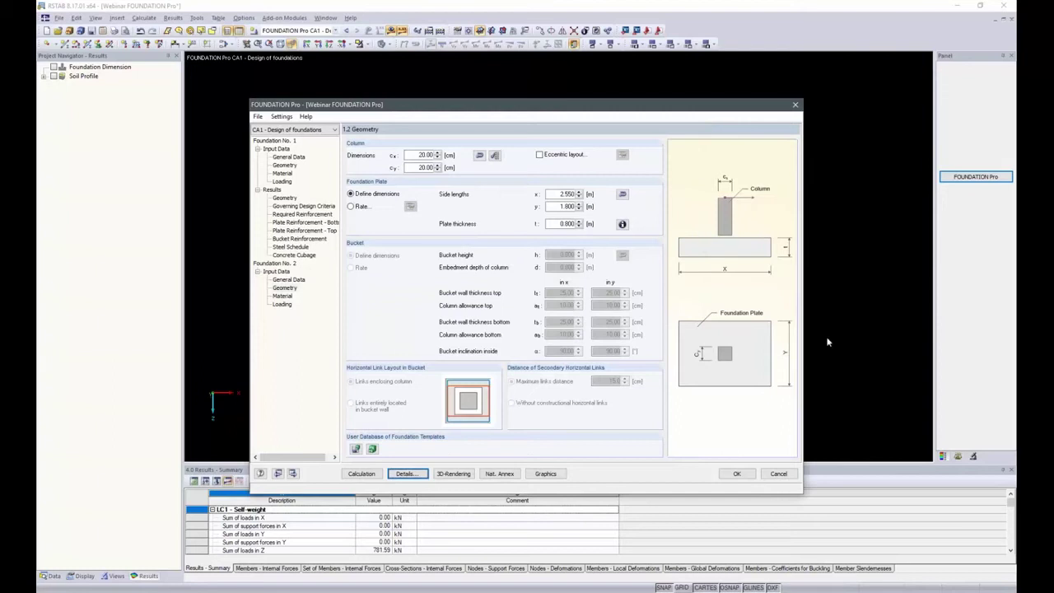
# Set both side lengths of the foundation plate, x and y, to 0.8 m.
pyautogui.doubleClick(564, 206)
pyautogui.press('BackSpace')
pyautogui.doubleClick(566, 194)
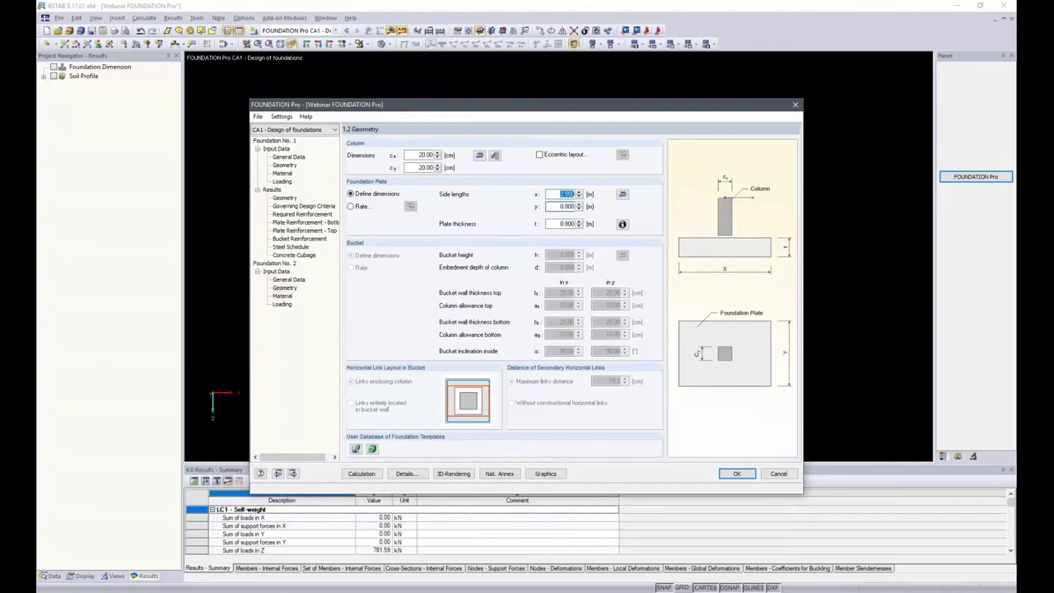
pyautogui.write('0.8')
pyautogui.press('Tab')
# Check the foundation plate's materials and loading, then run the calculation.
pyautogui.click(288, 296)
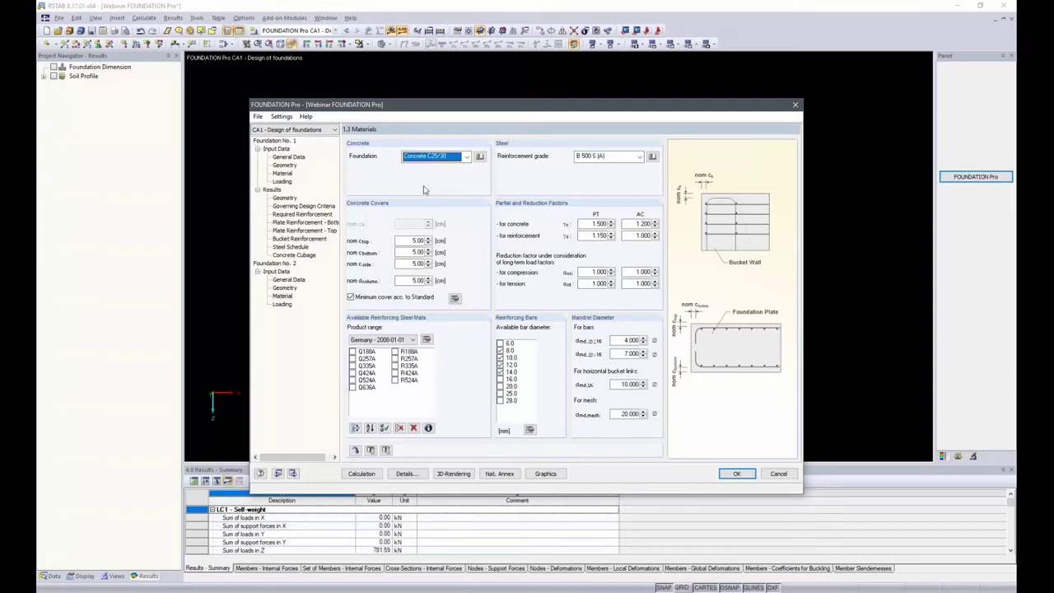
pyautogui.click(282, 304)
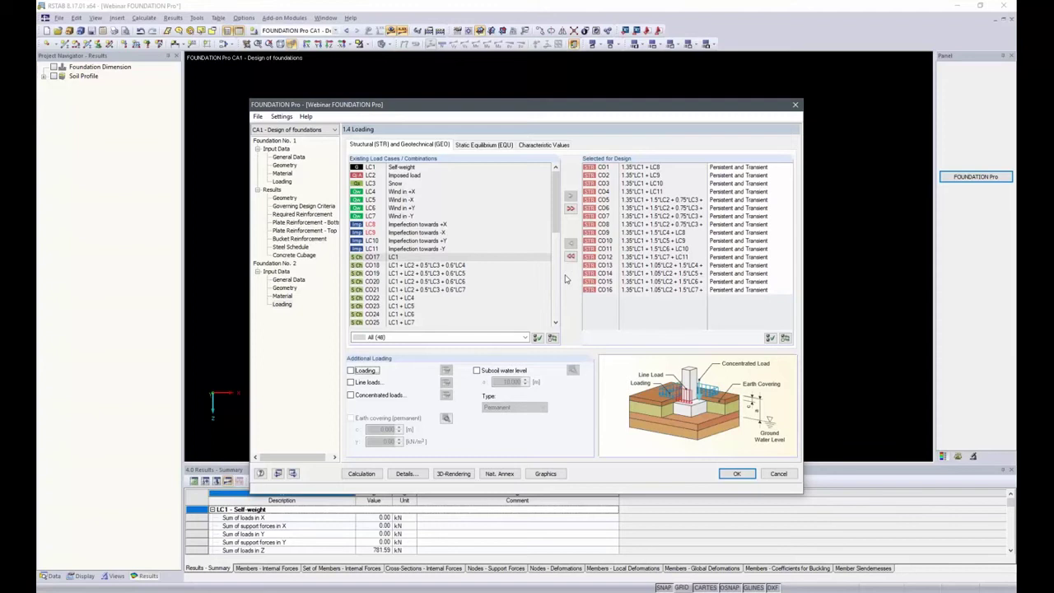
pyautogui.click(359, 474)
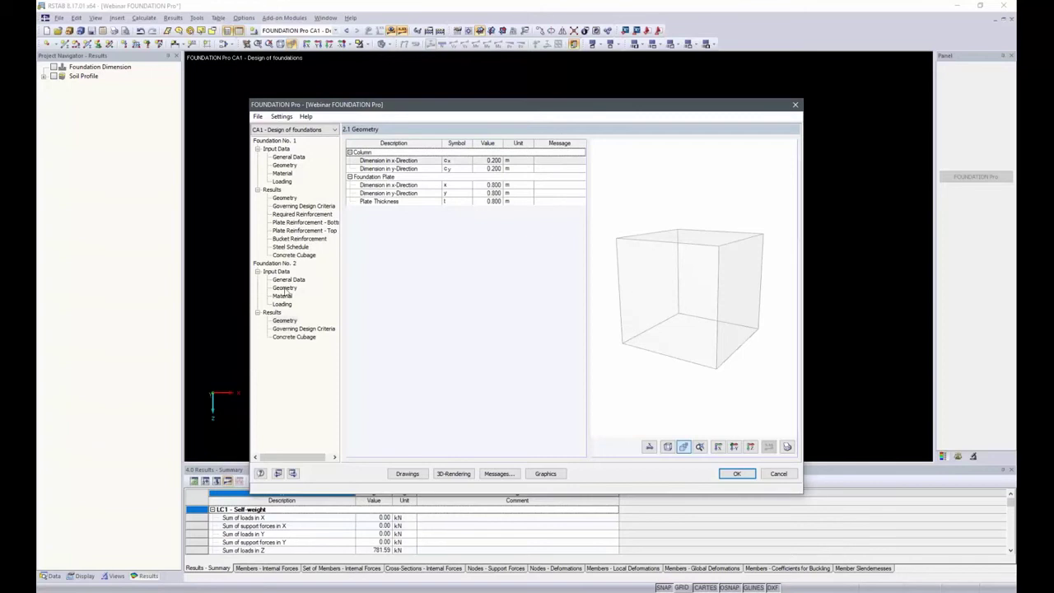
# Review the plate's governing design criteria, then inspect all foundations graphically beneath the hall's columns.
pyautogui.click(284, 329)
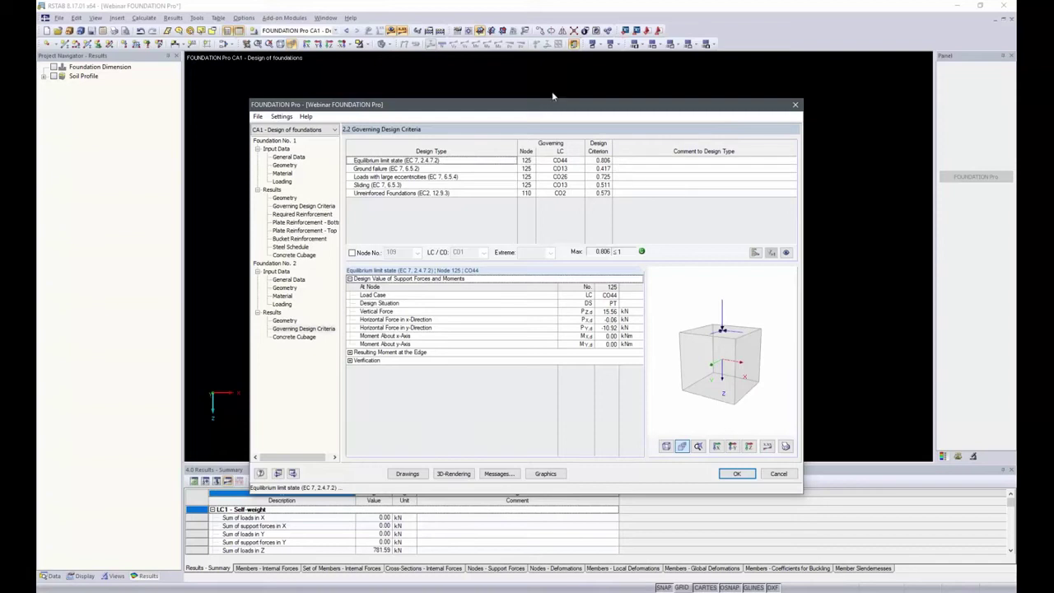
pyautogui.click(545, 474)
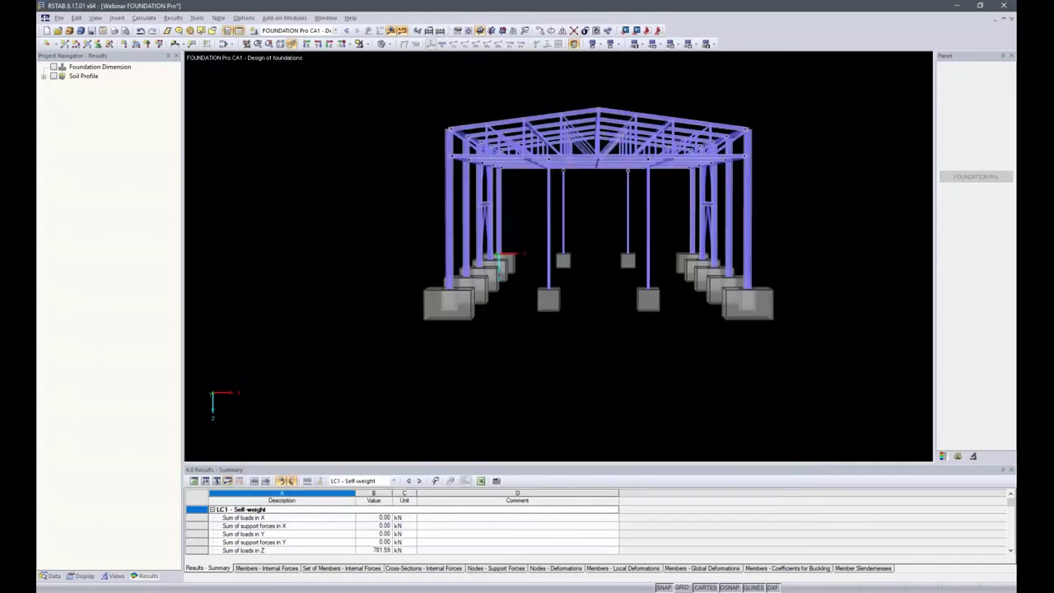
pyautogui.keyDown('ctrl'); pyautogui.moveTo(844, 254); pyautogui.dragTo(763, 304, button='middle'); pyautogui.keyUp('ctrl')
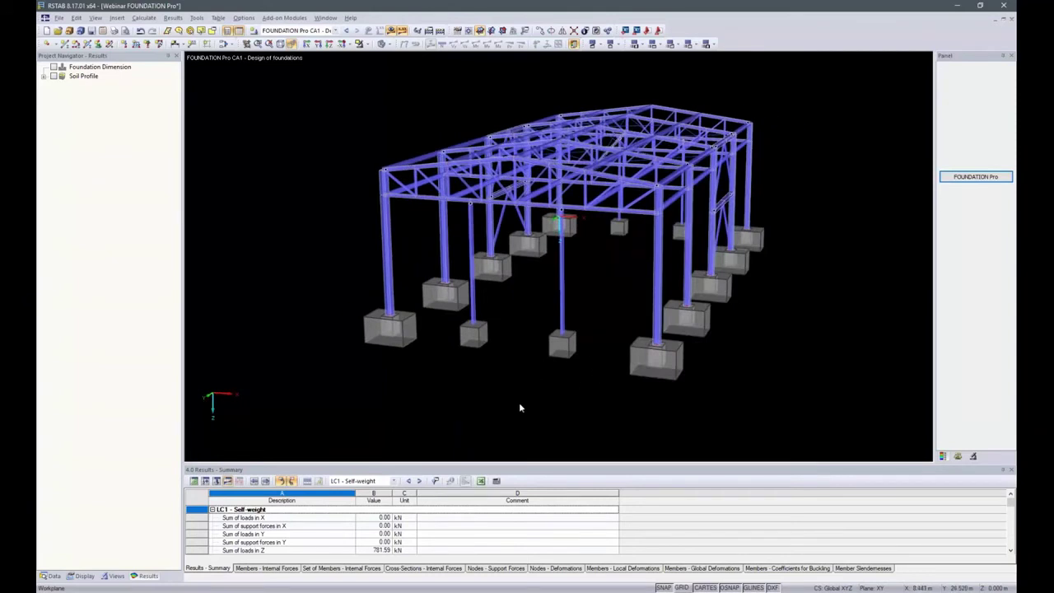
pyautogui.keyDown('ctrl'); pyautogui.moveTo(494, 394); pyautogui.dragTo(480, 373, button='middle'); pyautogui.keyUp('ctrl')
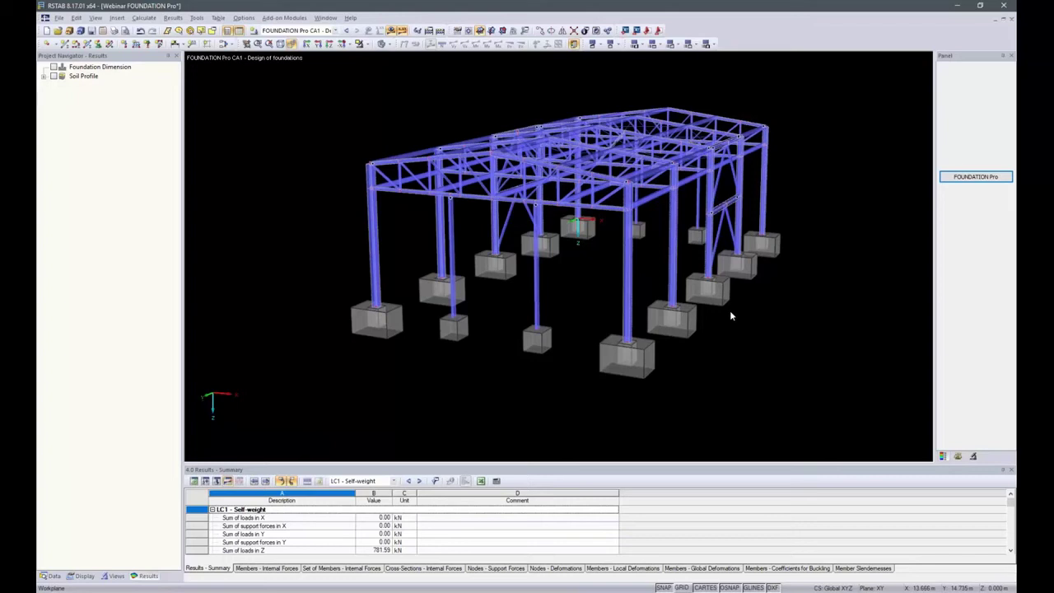
# Return to FOUNDATION Pro and activate the settlement design for foundation no. 1.
pyautogui.click(978, 178)
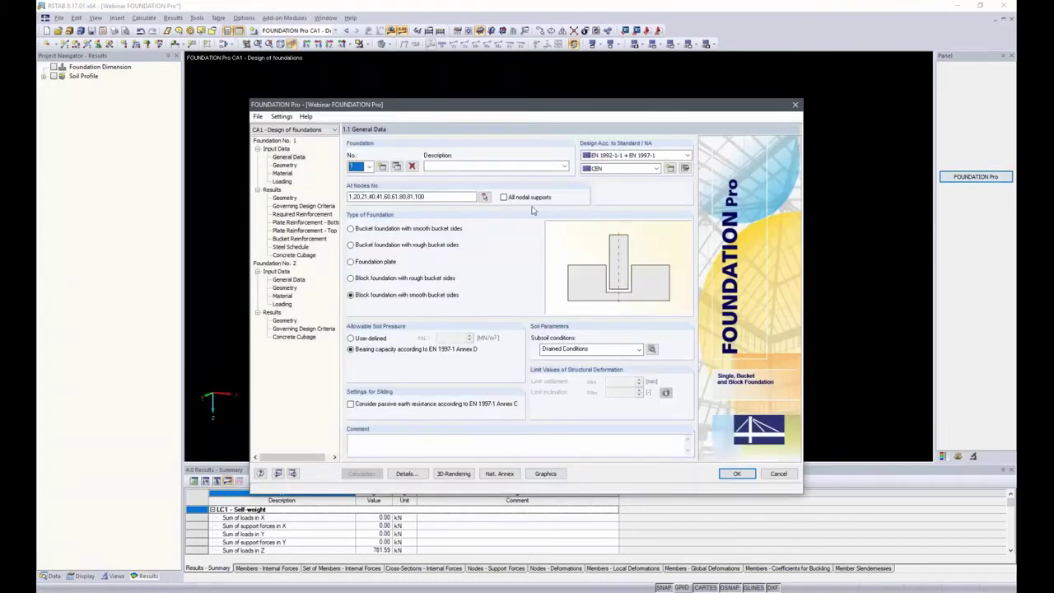
pyautogui.click(404, 474)
pyautogui.click(370, 282)
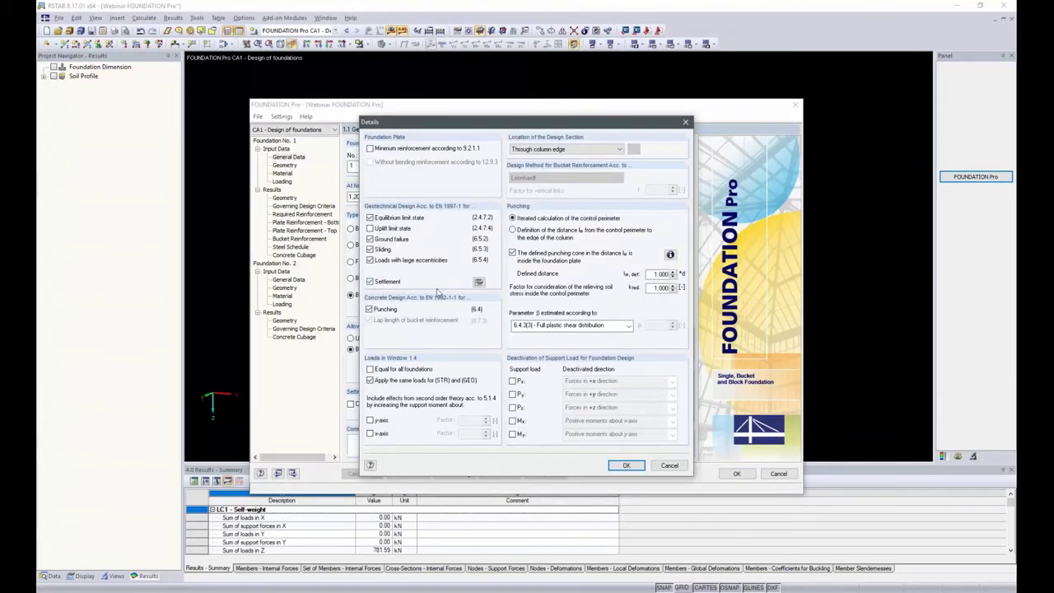
pyautogui.click(625, 466)
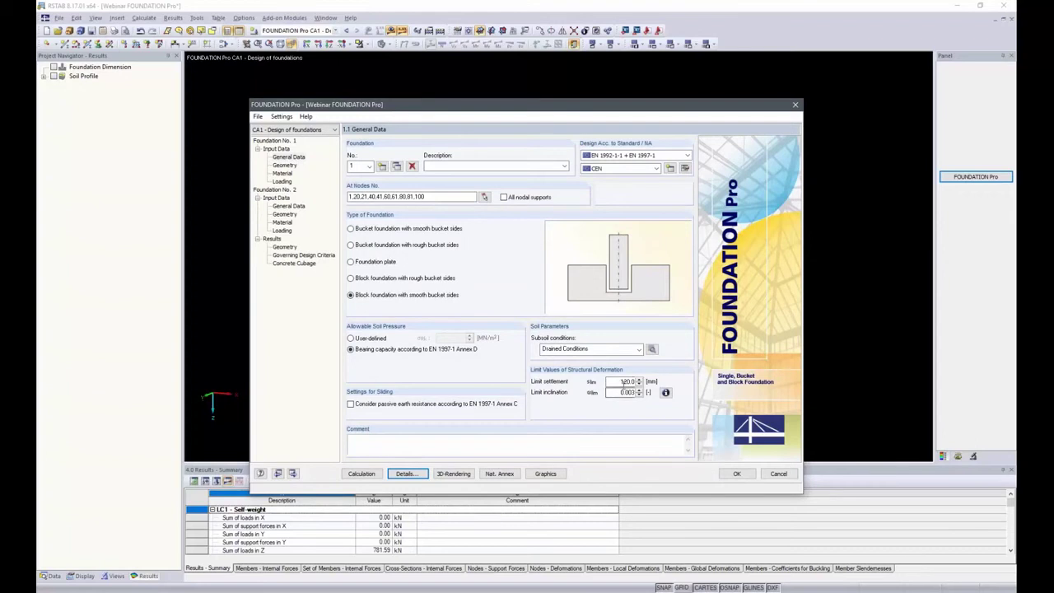
# Set the limit settlement of foundation no. 1 to 10 mm and try to run the calculation.
pyautogui.moveTo(613, 381); pyautogui.dragTo(690, 382)
pyautogui.write('10')
pyautogui.click(361, 474)
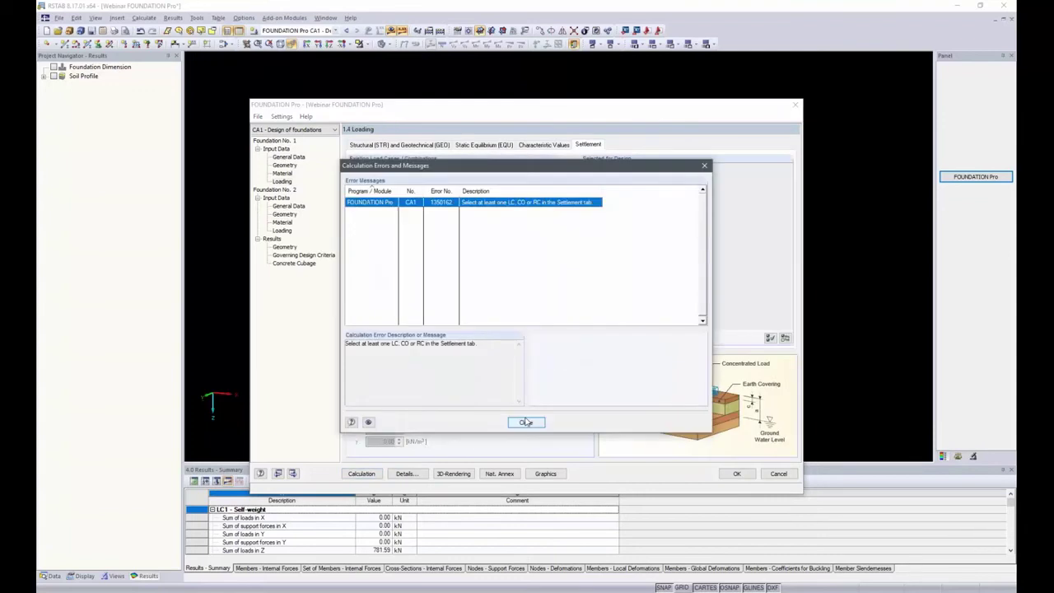
pyautogui.click(525, 421)
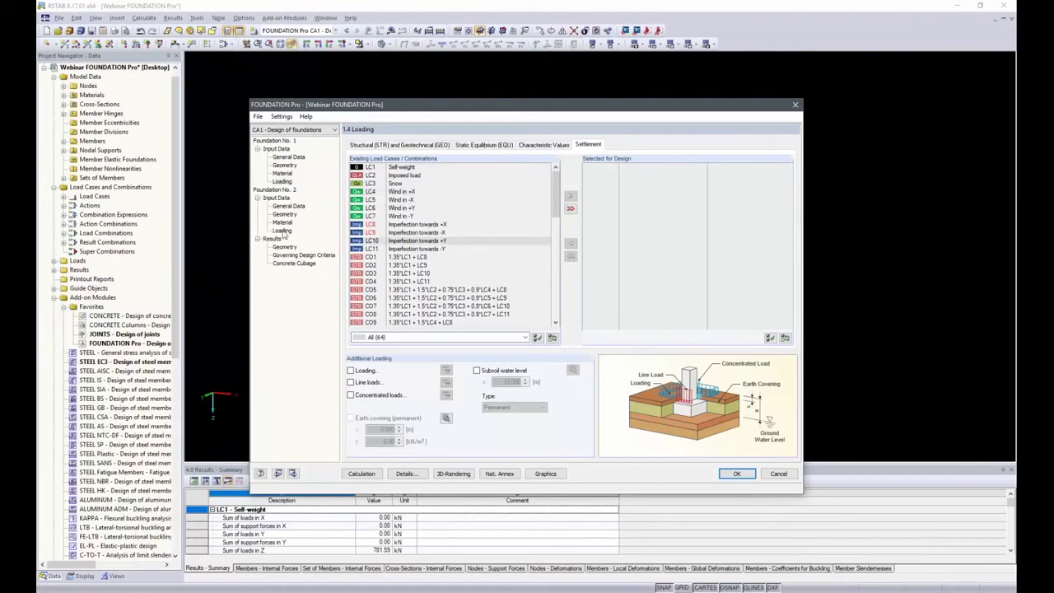
# Compare the design detail settings of both foundations and view the illustration explaining settlement and inclination.
pyautogui.click(337, 207)
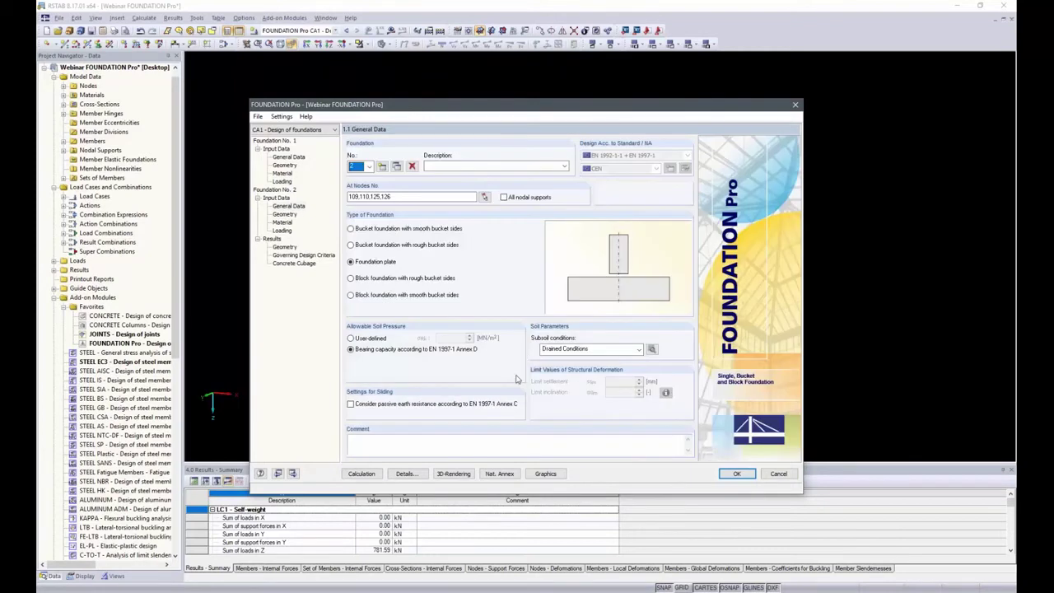
pyautogui.click(402, 474)
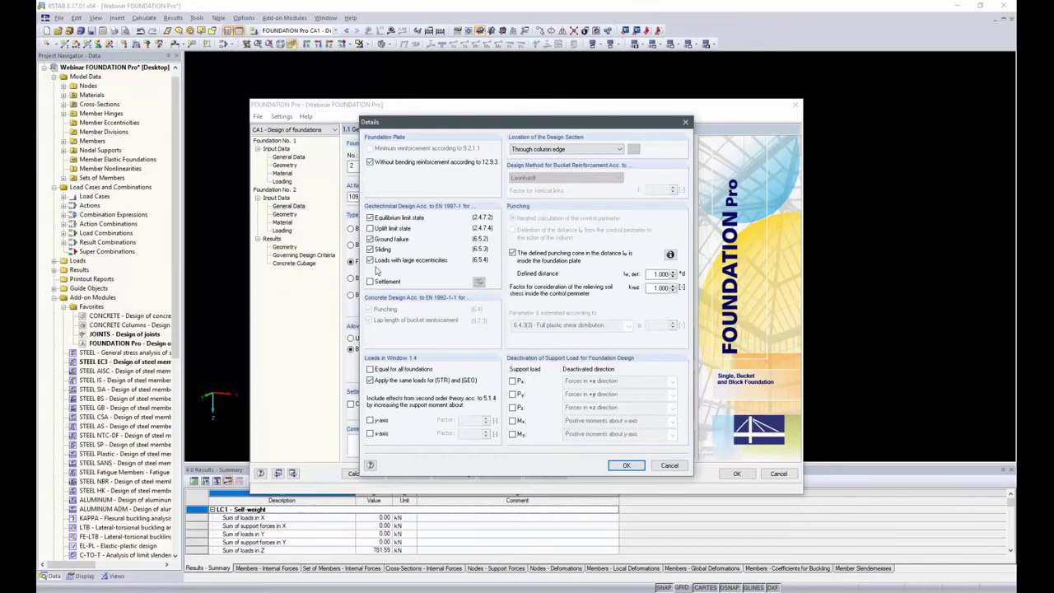
pyautogui.click(670, 465)
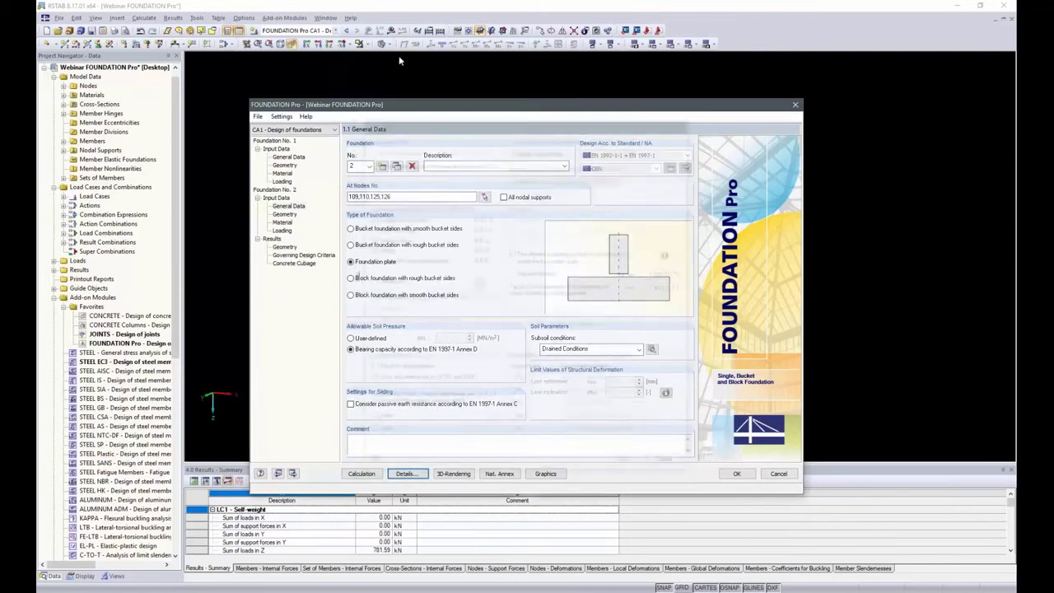
pyautogui.click(288, 157)
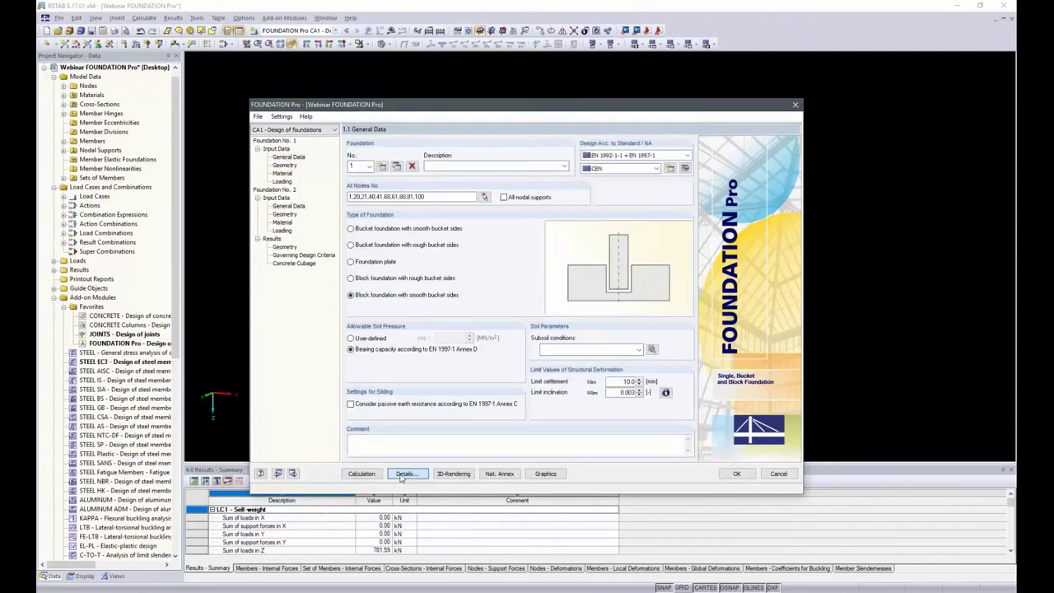
pyautogui.click(404, 474)
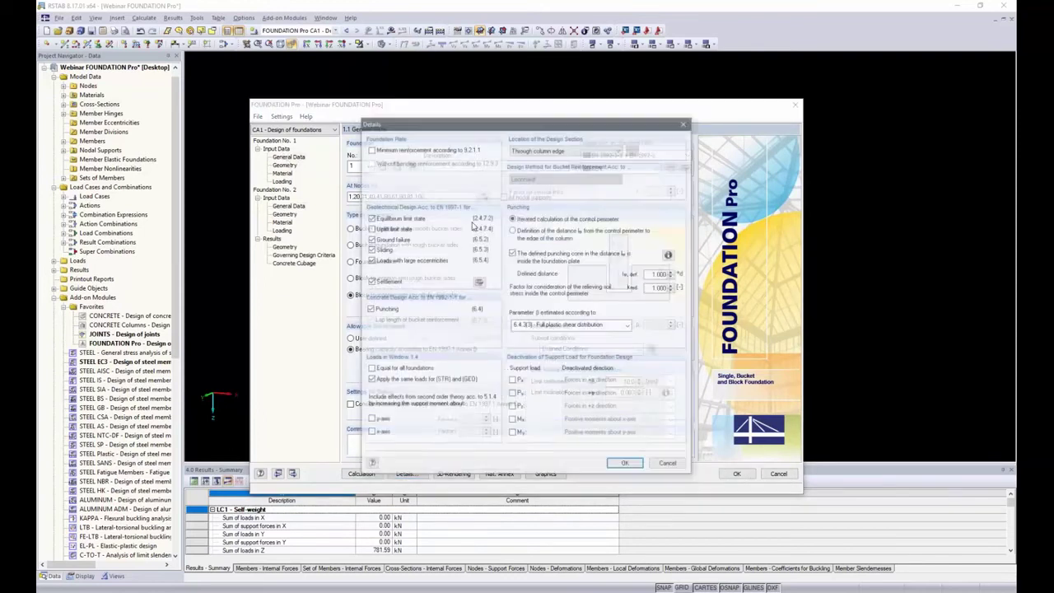
pyautogui.click(670, 466)
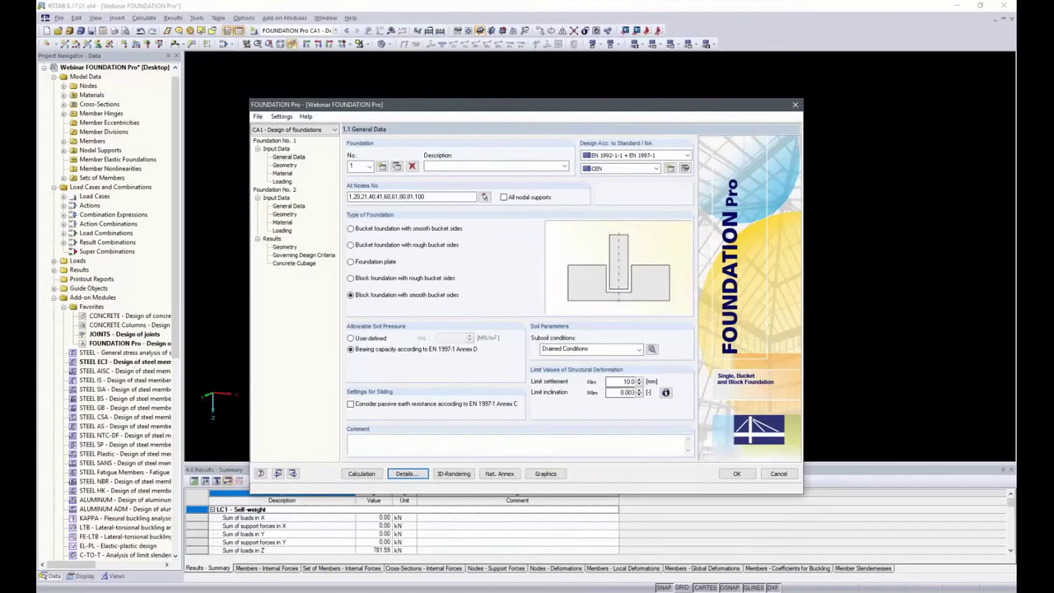
pyautogui.click(666, 393)
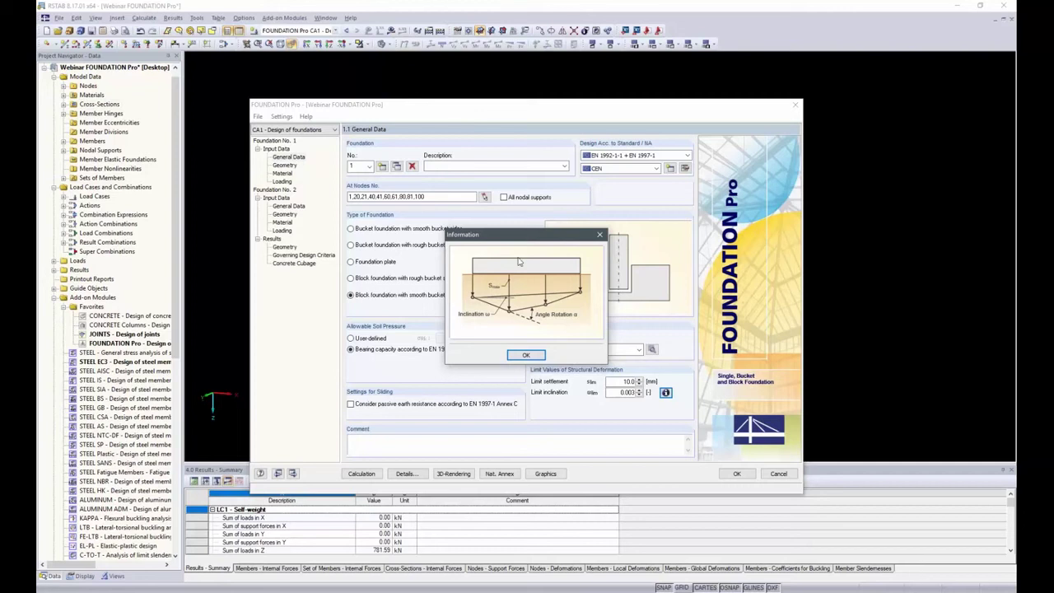
pyautogui.click(525, 355)
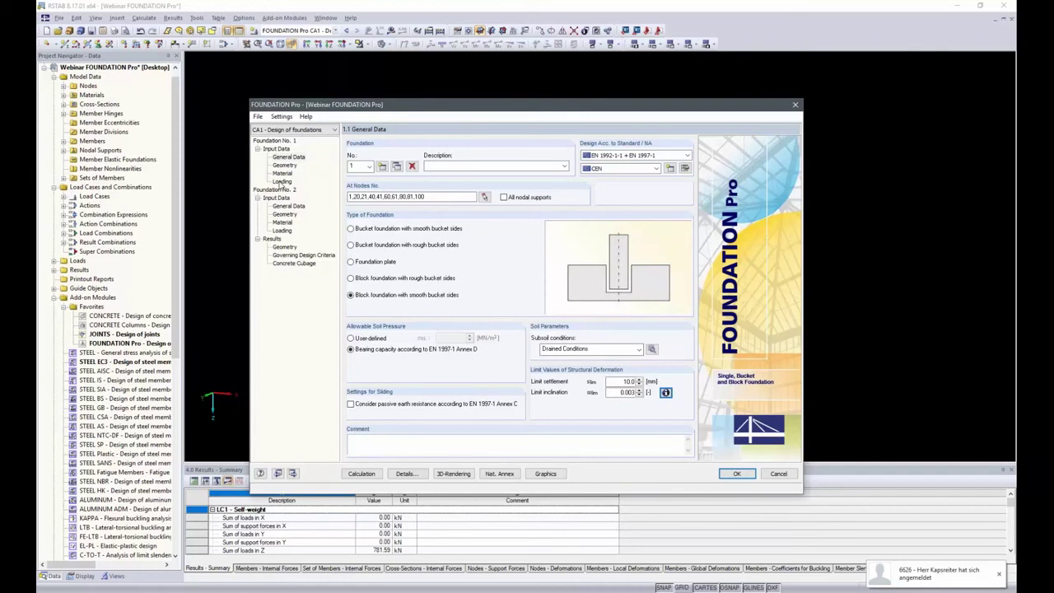
# Select load combination CO49 (LC1 + 0.3*LC2) for the settlement design of foundation no. 1 and run the calculation.
pyautogui.click(282, 181)
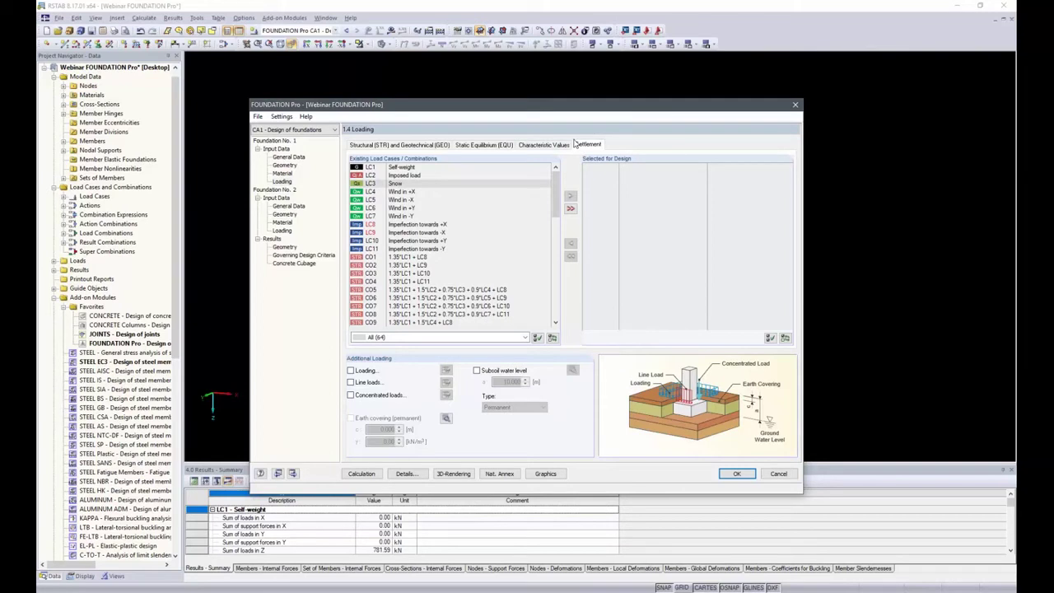
pyautogui.moveTo(556, 189); pyautogui.dragTo(556, 297)
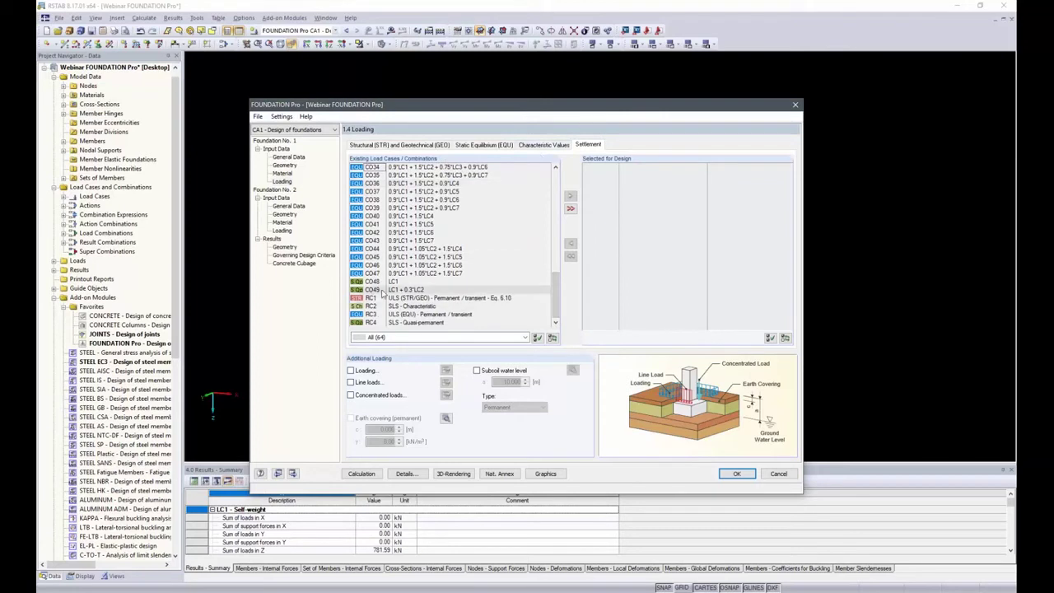
pyautogui.click(383, 291)
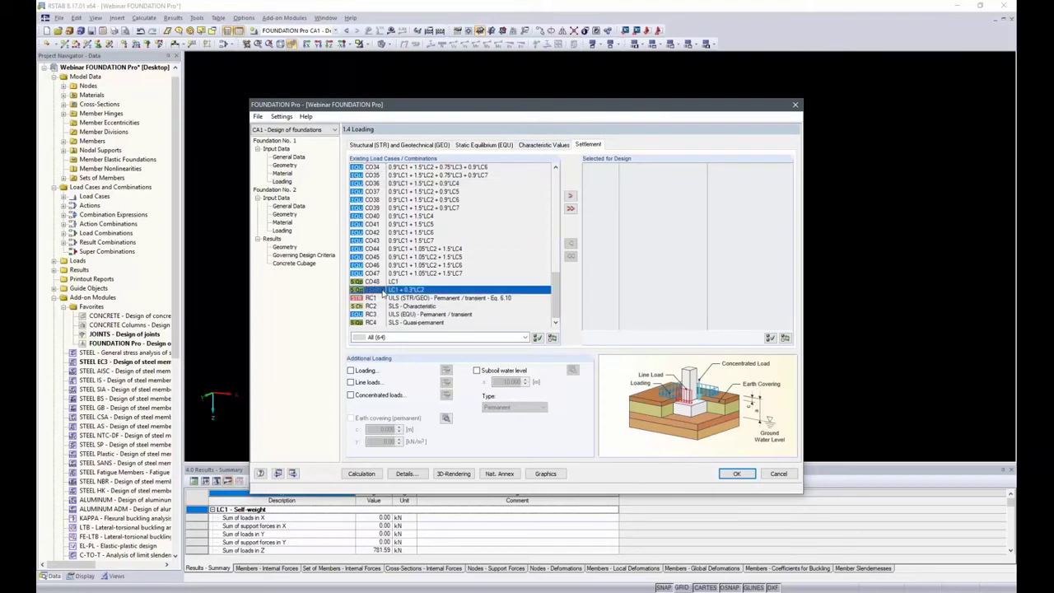
pyautogui.doubleClick(383, 292)
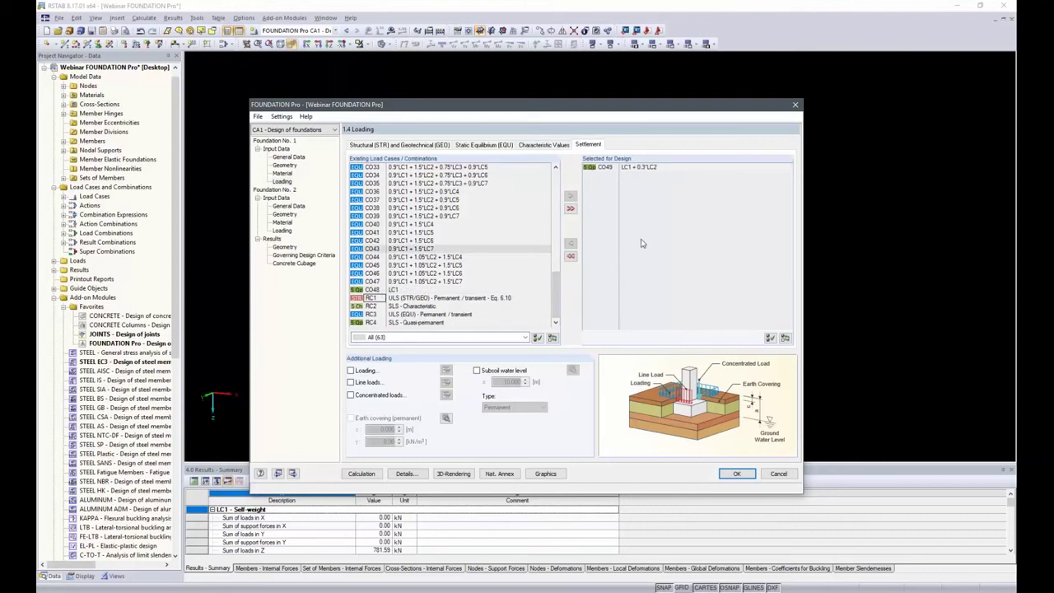
pyautogui.click(360, 474)
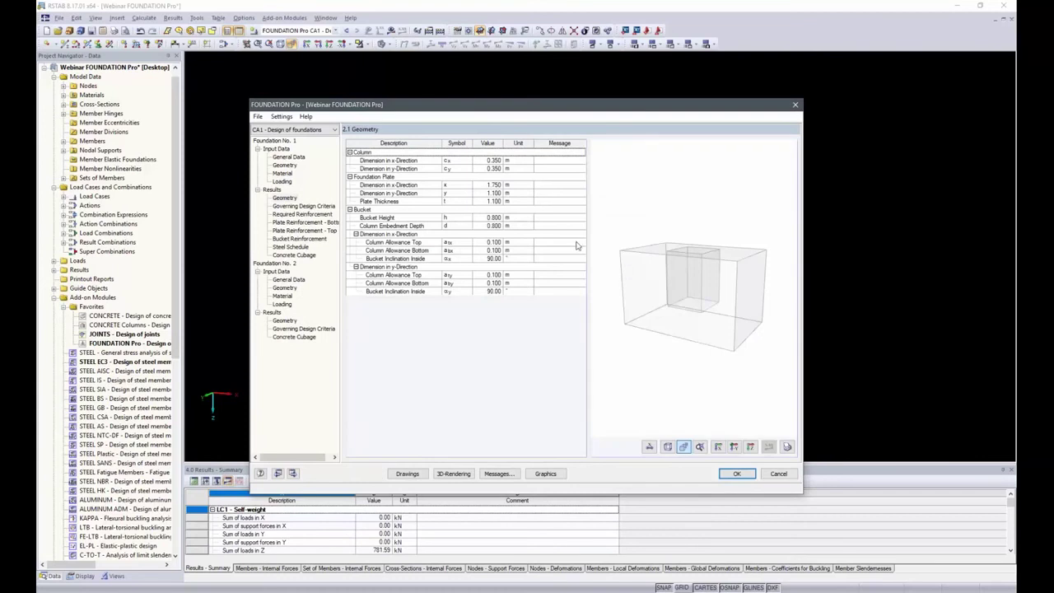
# Examine the settlement design of foundation no. 1 in the governing design criteria, including its verification, deformation graphic and comment.
pyautogui.click(294, 206)
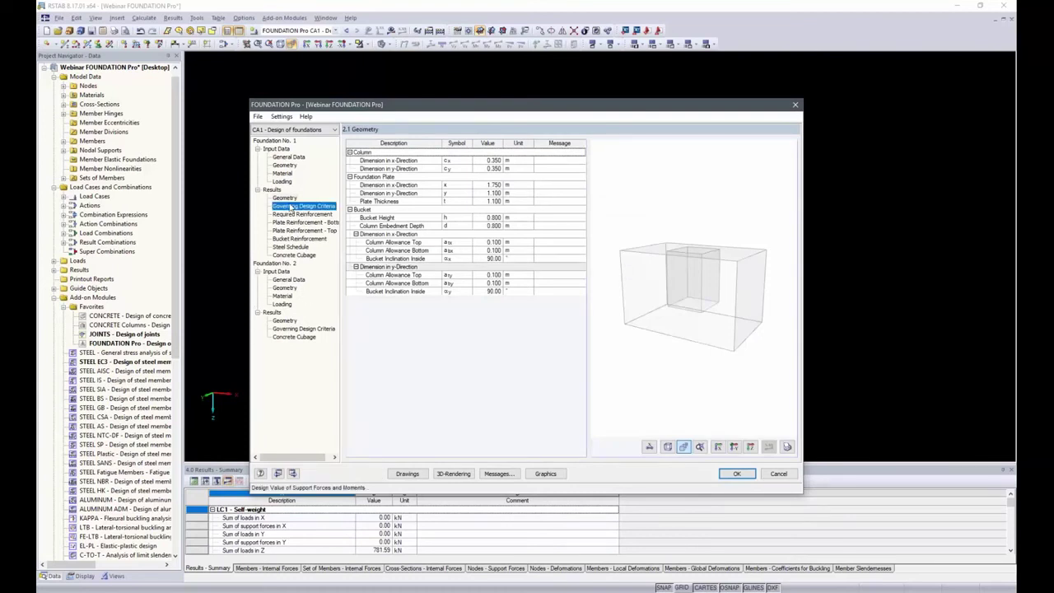
pyautogui.click(395, 193)
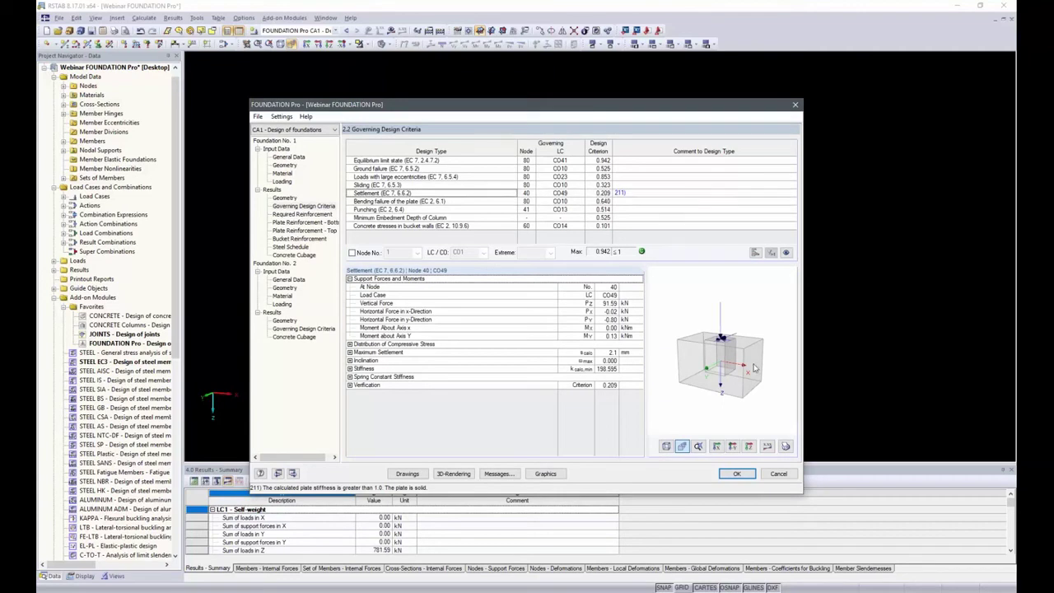
pyautogui.click(580, 386)
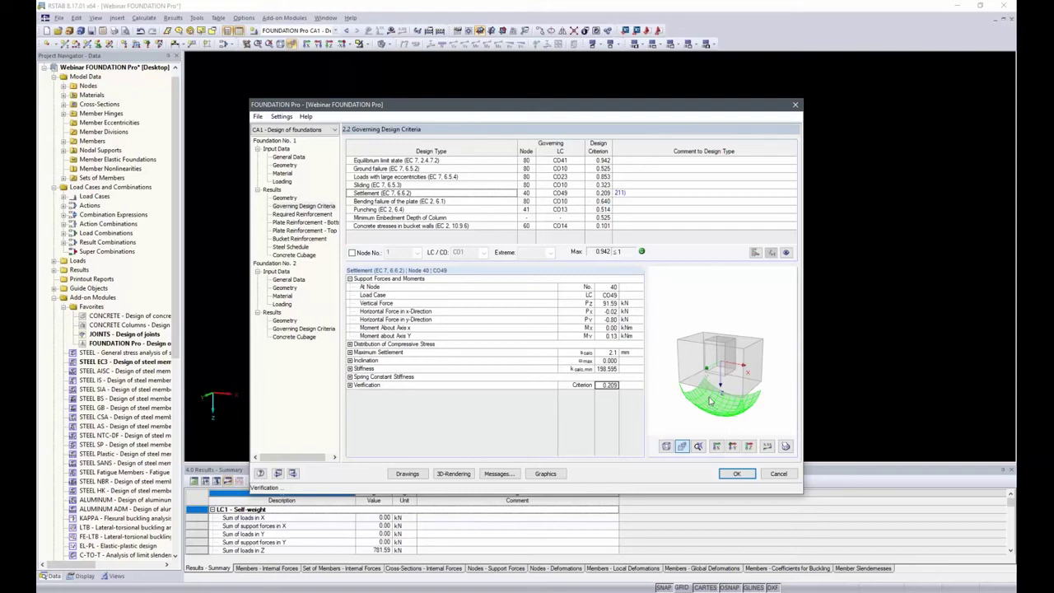
pyautogui.click(624, 195)
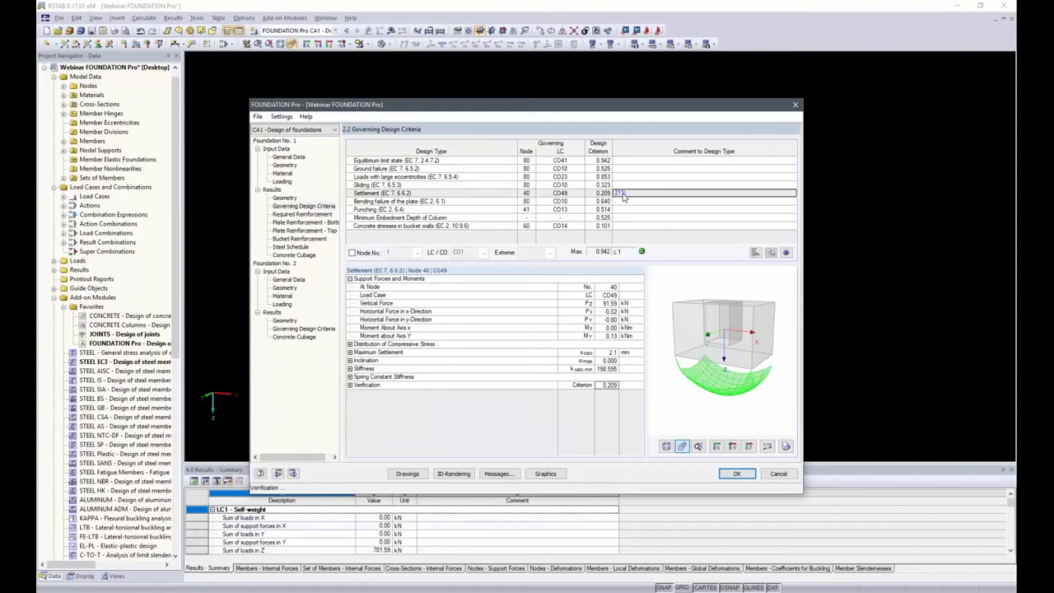
pyautogui.click(624, 200)
pyautogui.click(624, 194)
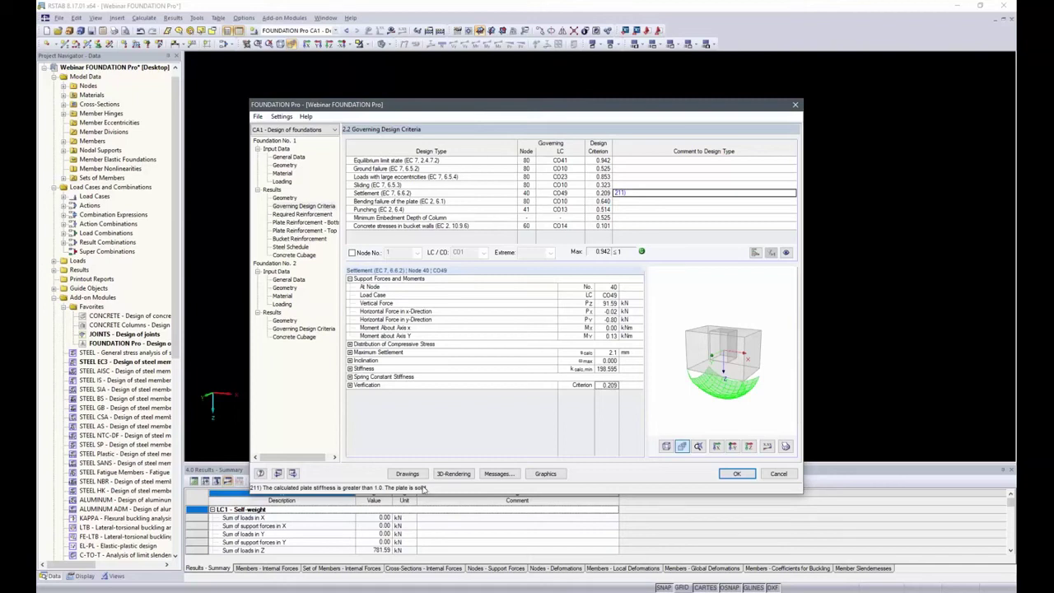
# Enable the iterative calculation of contact pressure for solid foundation plates in foundation no. 1's settlement settings and rerun the calculation.
pyautogui.click(294, 159)
pyautogui.click(398, 473)
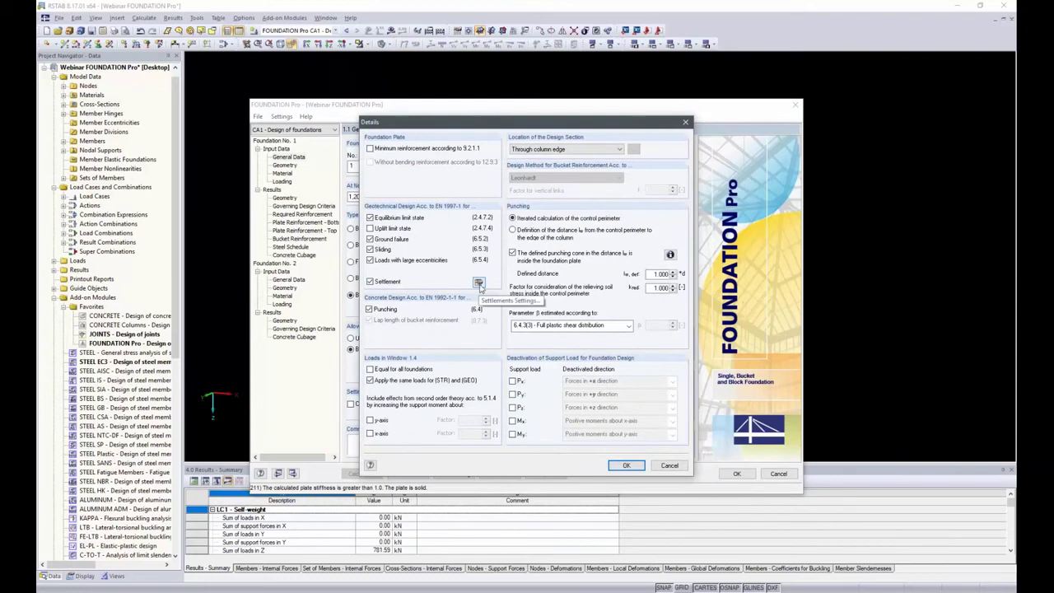
pyautogui.click(478, 283)
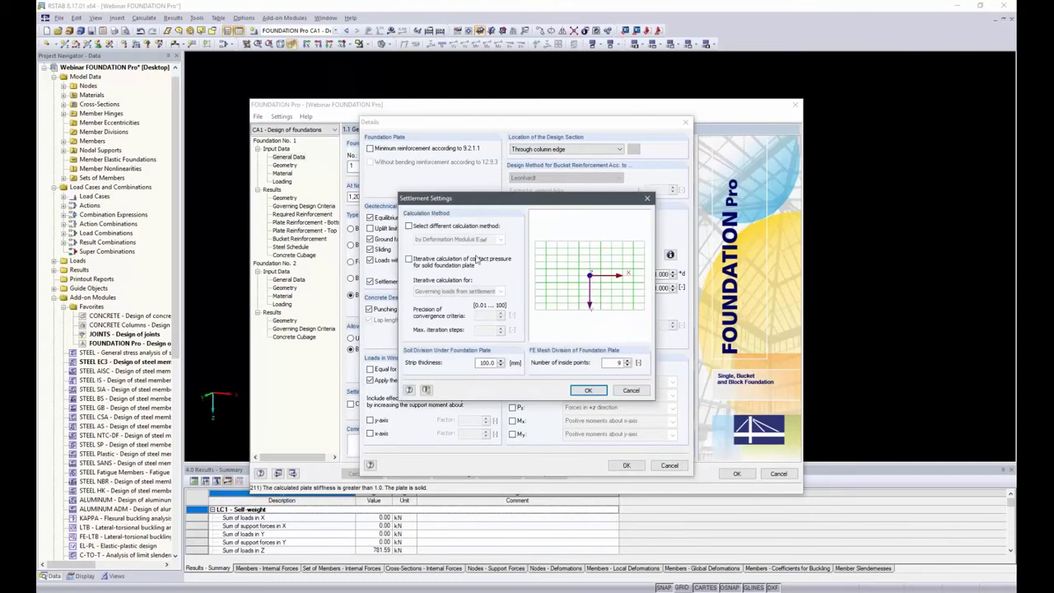
pyautogui.click(411, 260)
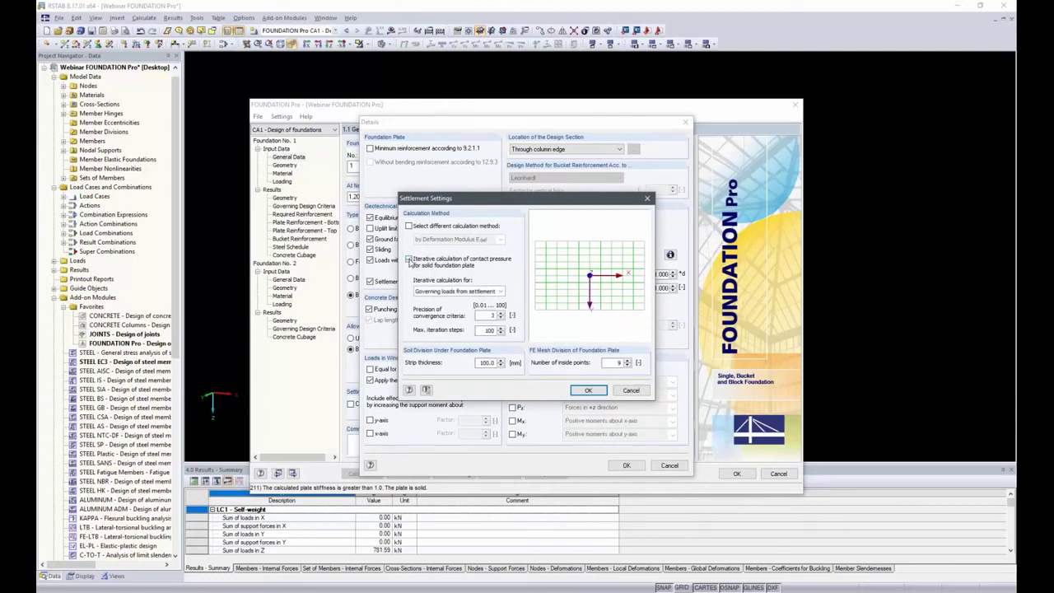
pyautogui.click(587, 390)
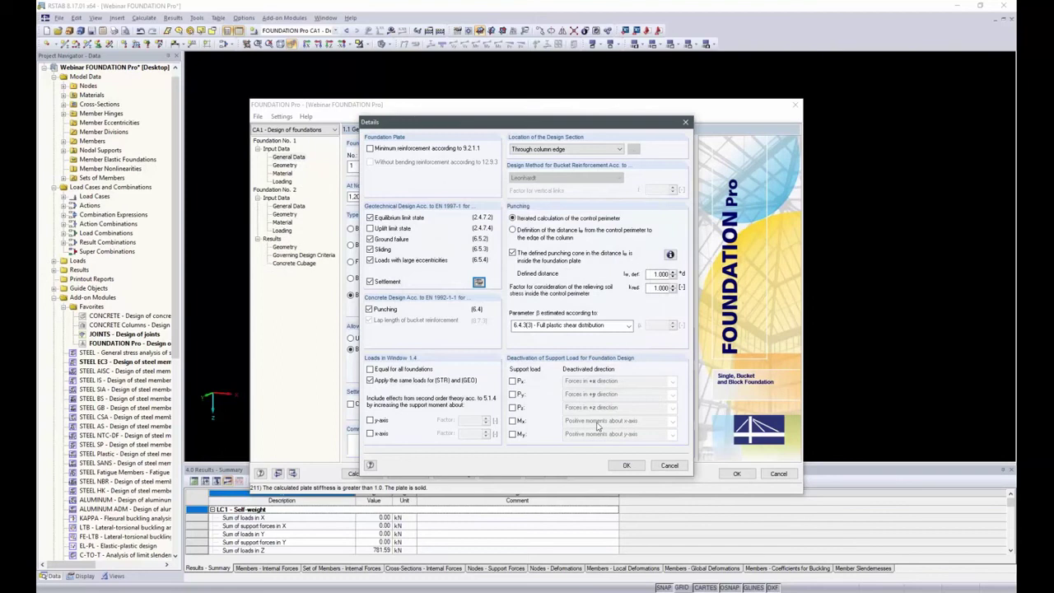
pyautogui.click(626, 465)
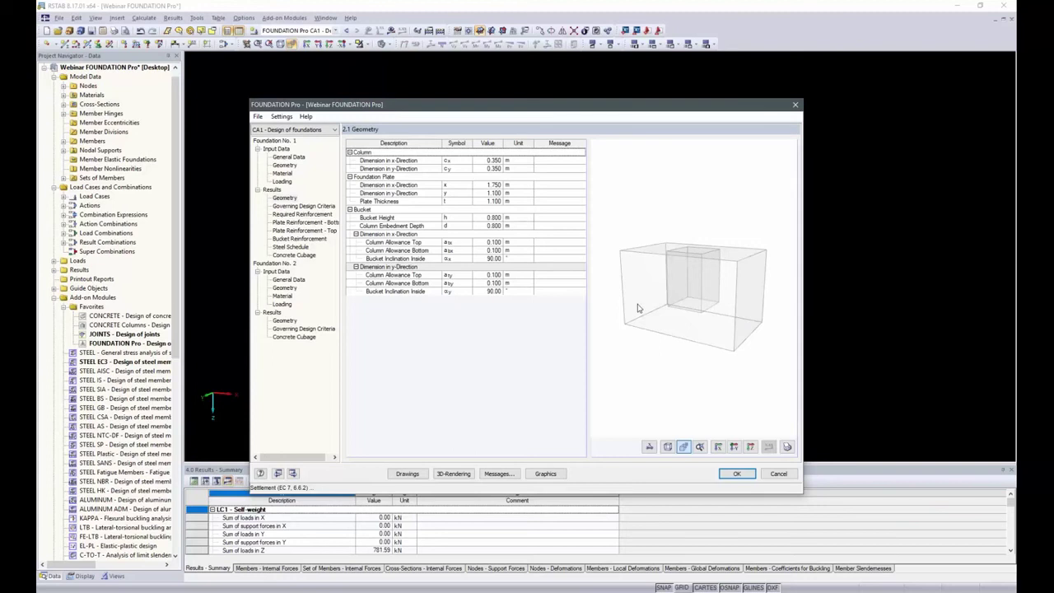
# Review the recalculated settlement design of foundation no. 1 and its spring constant stiffness, then close the module.
pyautogui.click(298, 206)
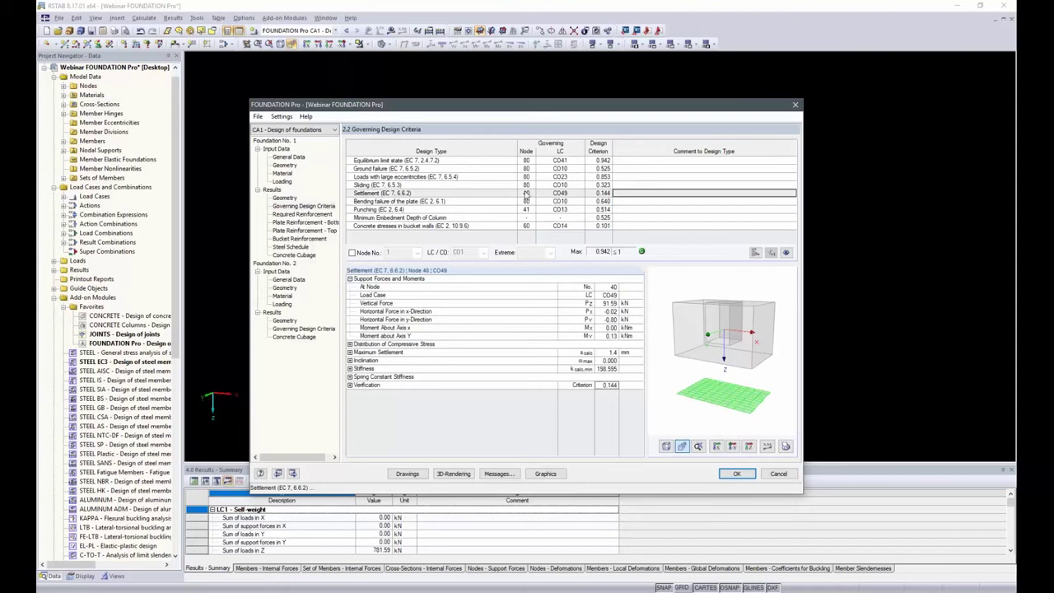
pyautogui.click(604, 195)
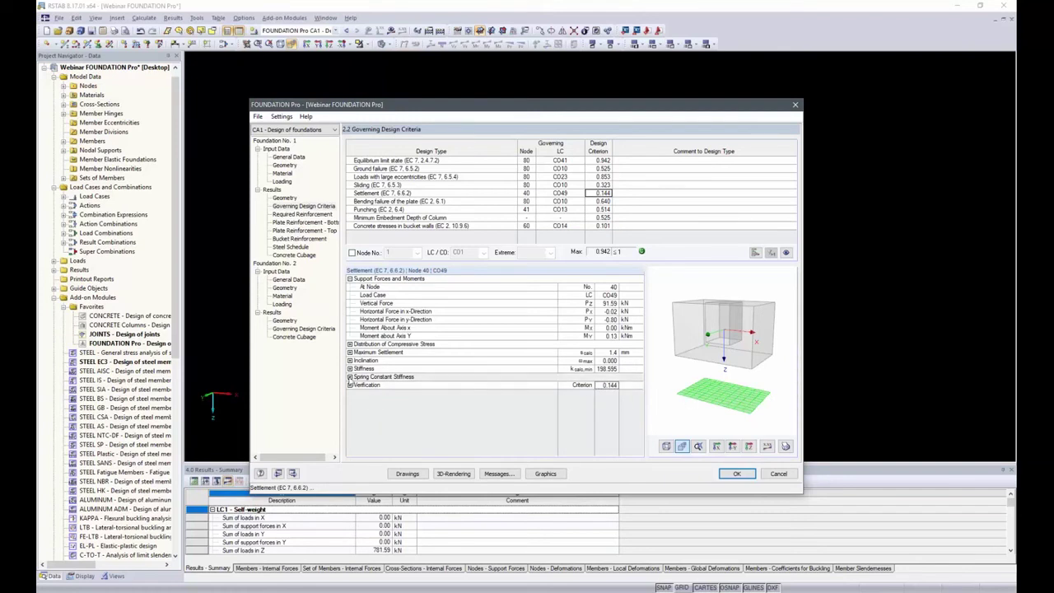
pyautogui.click(349, 376)
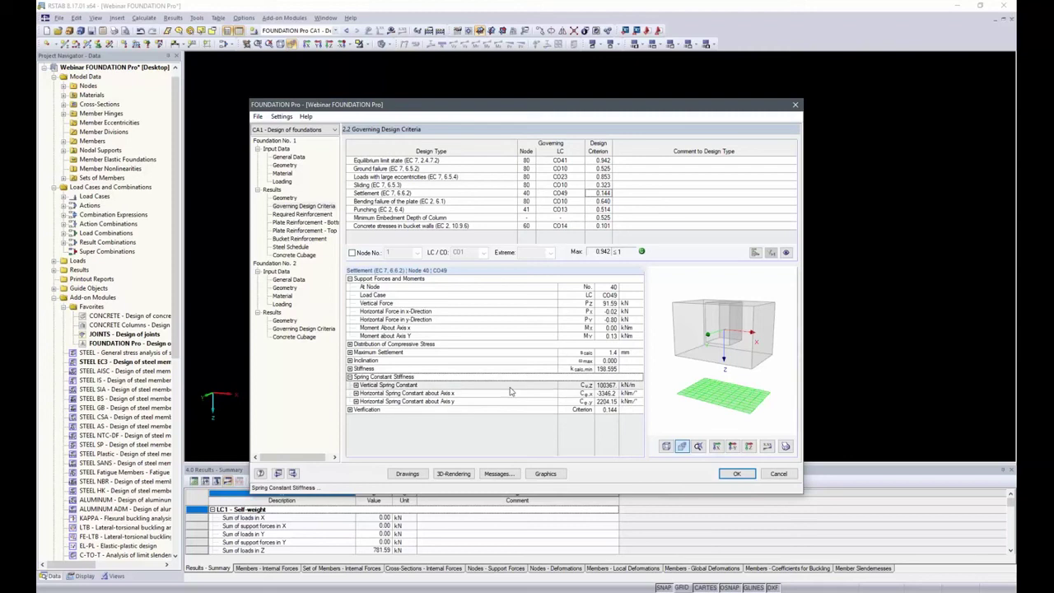
pyautogui.click(738, 475)
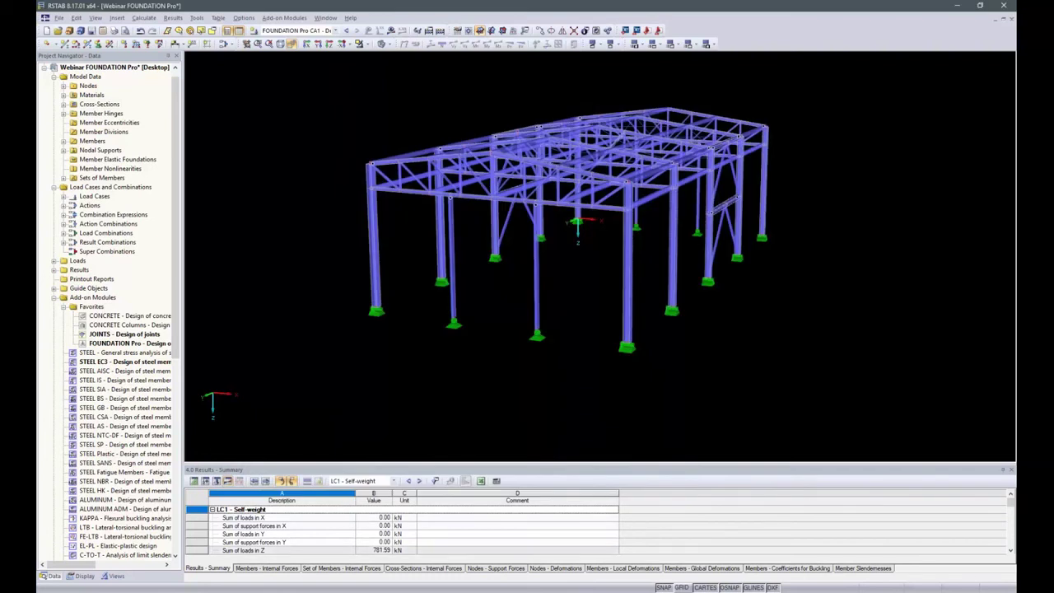
# Export the support spring constants from CO49 for node 40 to RSTAB, overwriting the existing nodal support and accepting deletion of the results.
pyautogui.doubleClick(116, 344)
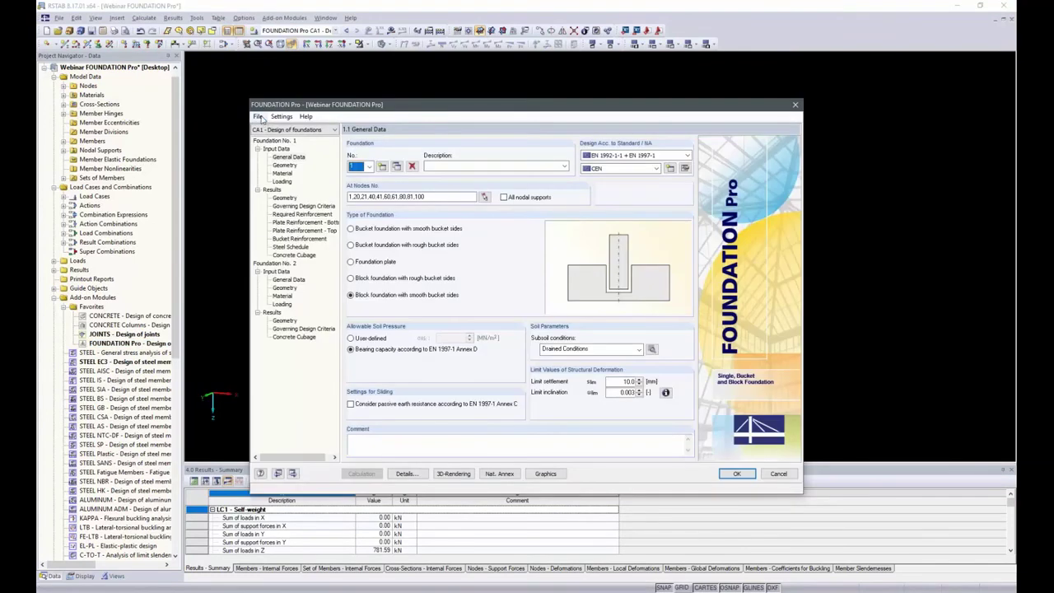
pyautogui.click(259, 117)
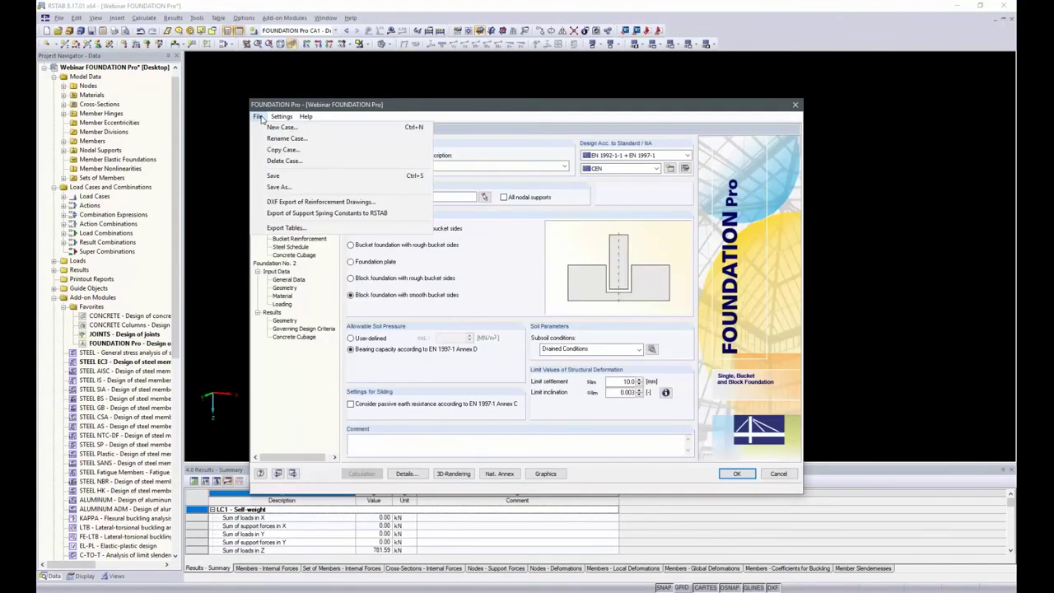
pyautogui.click(318, 214)
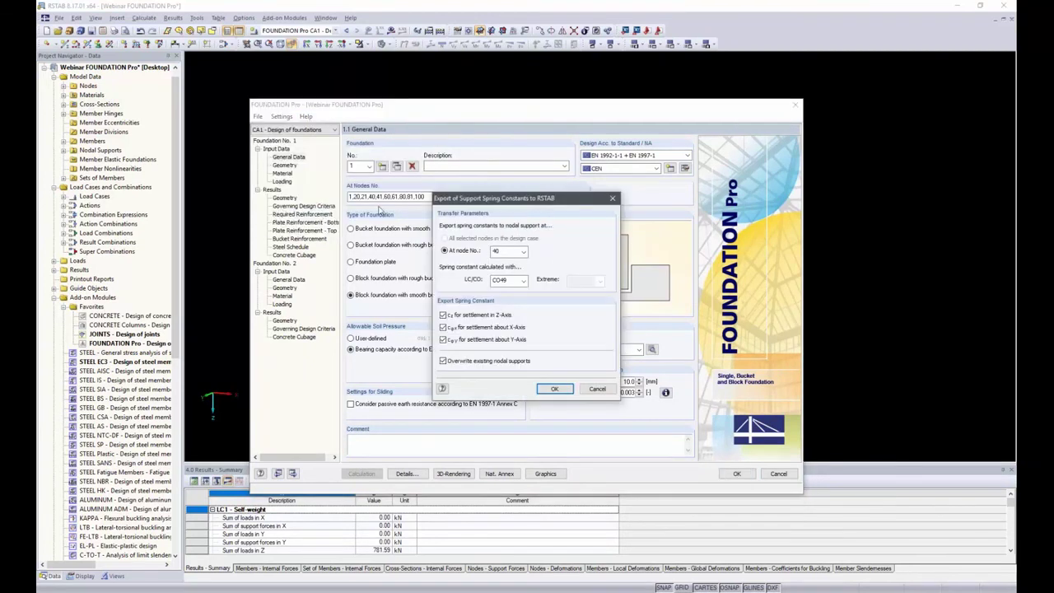
pyautogui.click(555, 390)
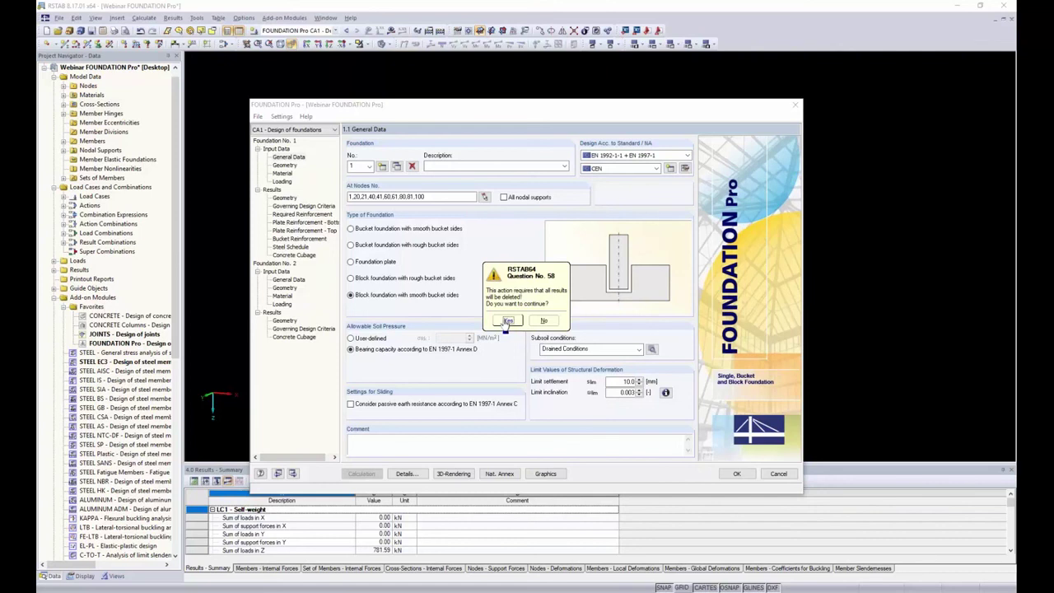
pyautogui.click(507, 320)
pyautogui.click(738, 474)
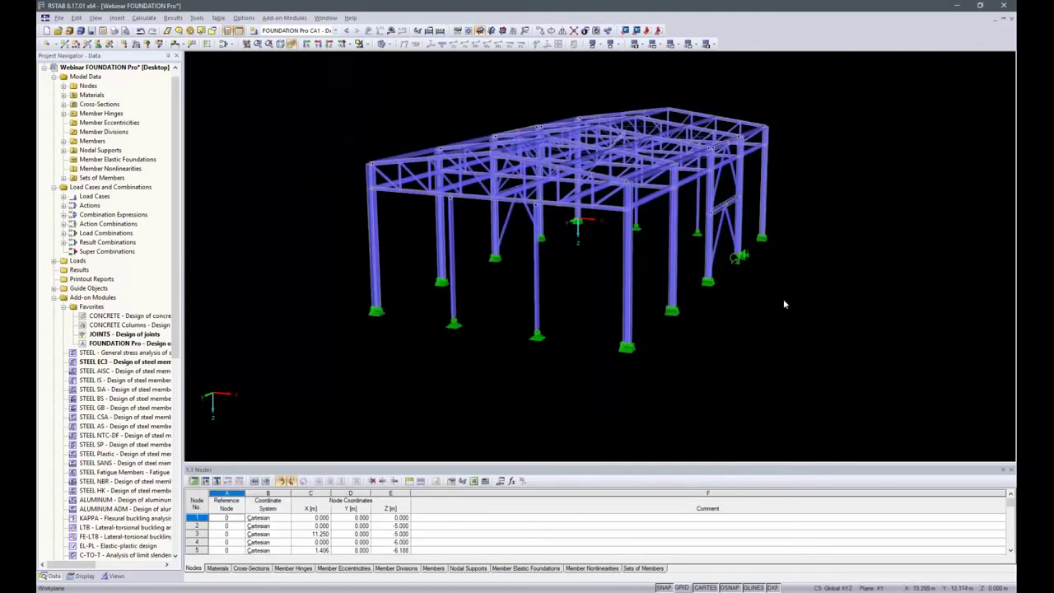
# Inspect the nodal support at node 40 in the model, including the support type with exported spring constants and its details.
pyautogui.keyDown('ctrl'); pyautogui.moveTo(875, 263); pyautogui.dragTo(860, 272, button='middle'); pyautogui.keyUp('ctrl')
pyautogui.keyDown('ctrl'); pyautogui.moveTo(740, 256); pyautogui.dragTo(745, 301, button='middle'); pyautogui.keyUp('ctrl')
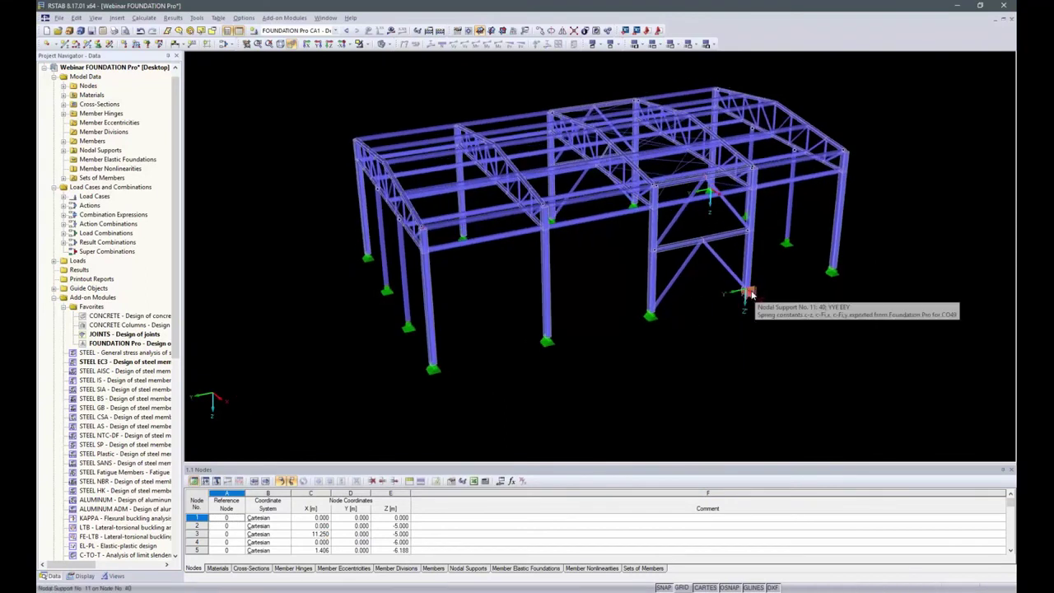
pyautogui.scroll(1, 751, 294)
pyautogui.scroll(2, 752, 302)
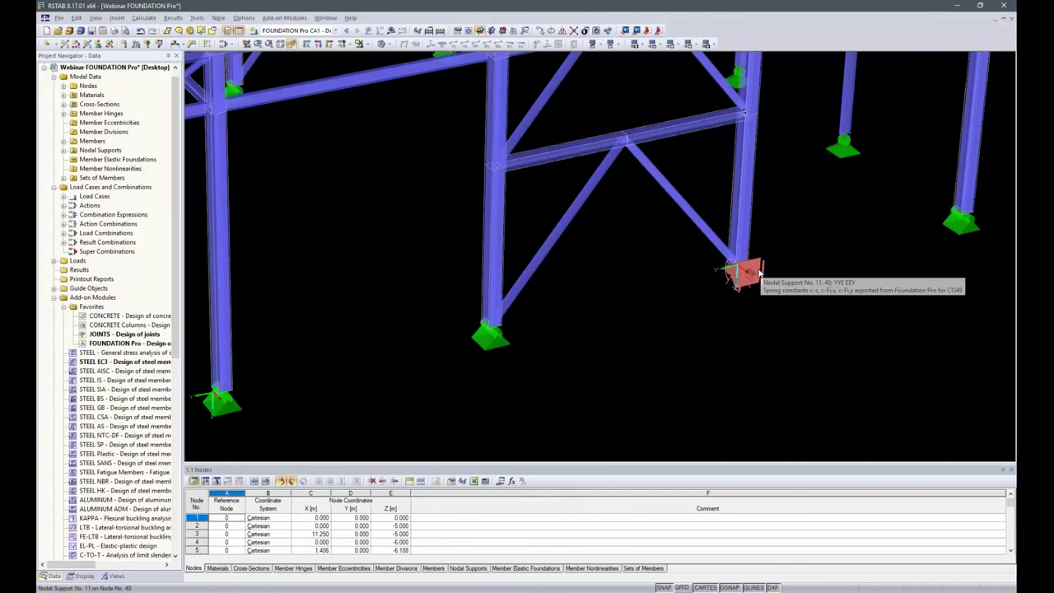
pyautogui.doubleClick(759, 272)
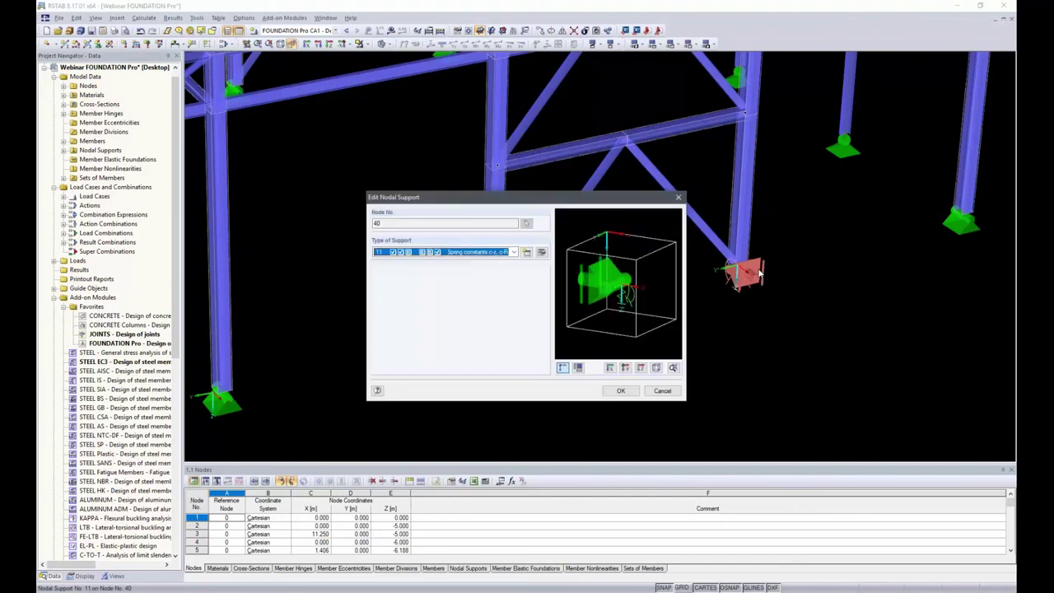
pyautogui.click(514, 252)
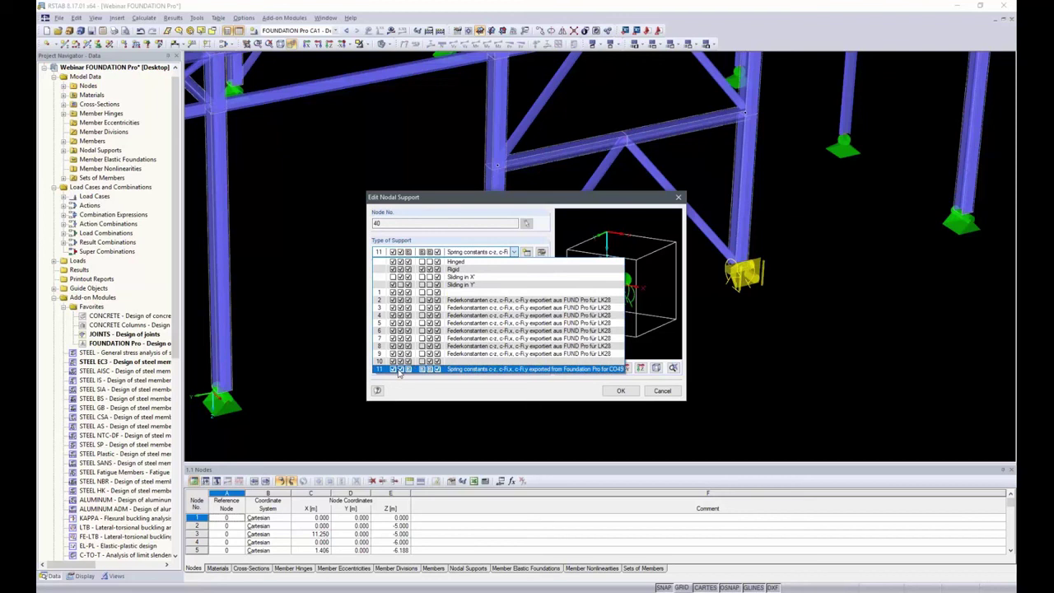
pyautogui.click(463, 372)
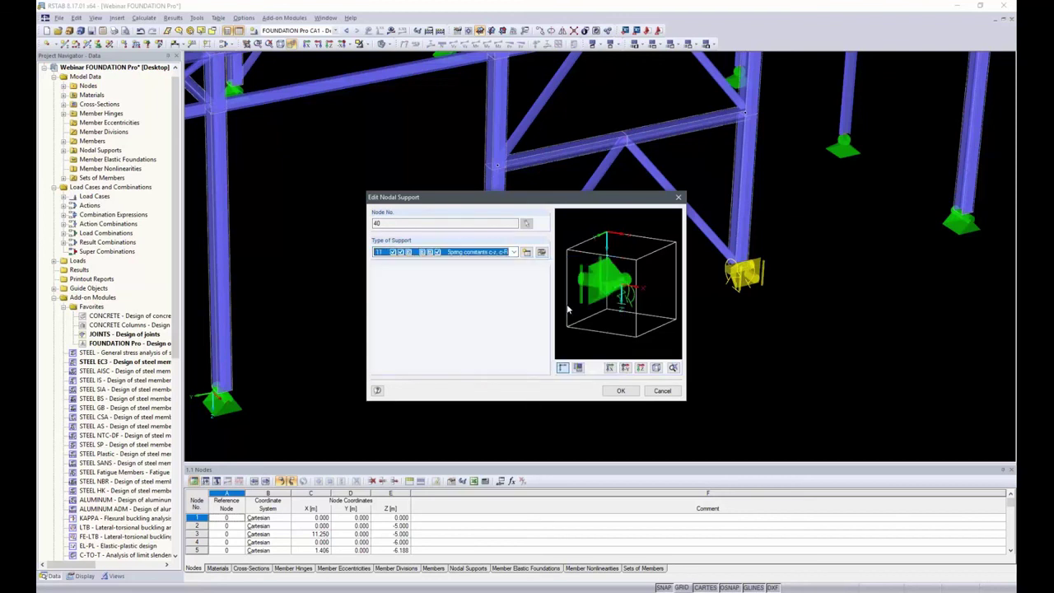
pyautogui.click(542, 253)
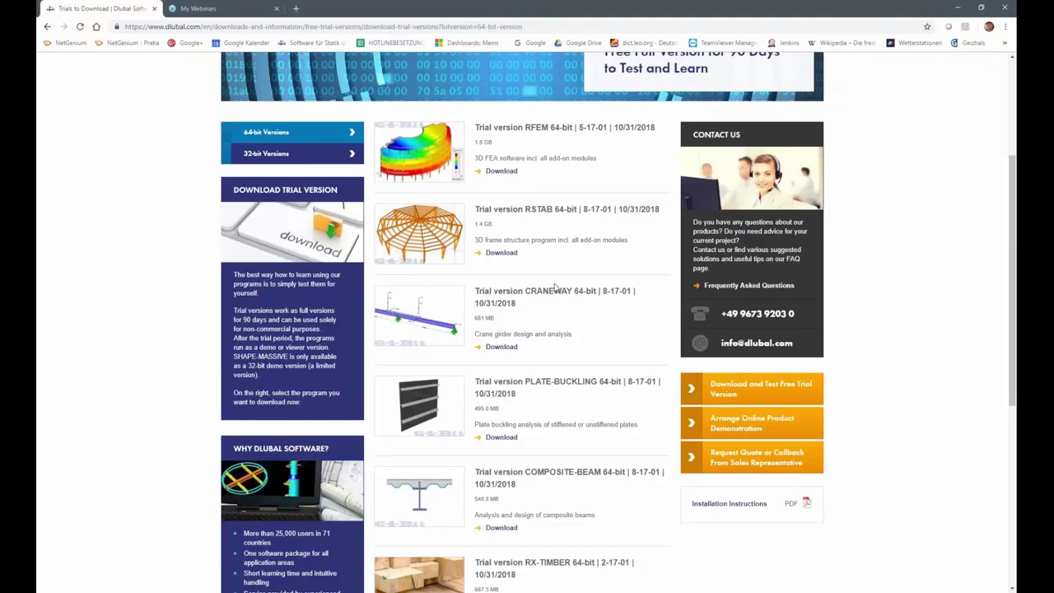
# Look over the 64-bit trial versions on Dlubal's download page in the web browser.
pyautogui.scroll(3, 625, 342)
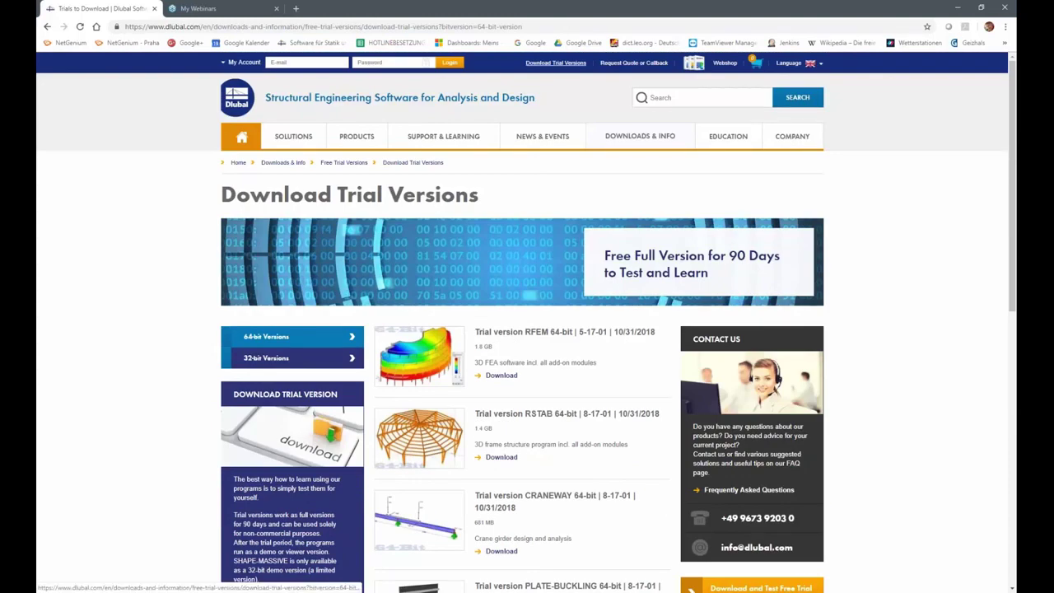
pyautogui.scroll(-2, 622, 335)
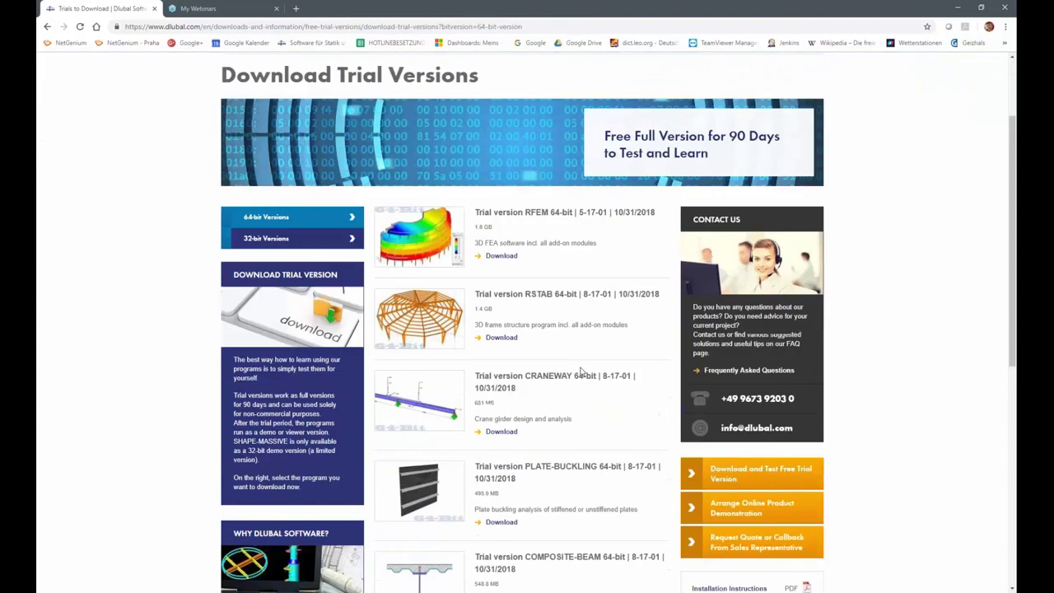